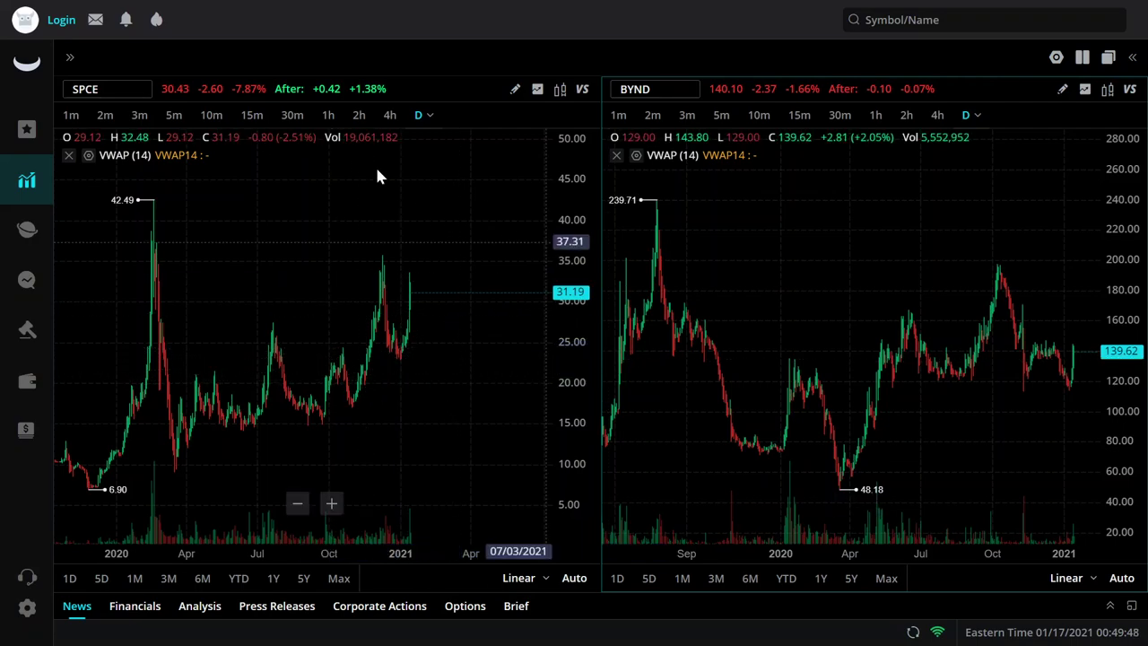
- Search for SPCE and load Virgin Galactic into the second chart
click(937, 20)
text(SPCE)
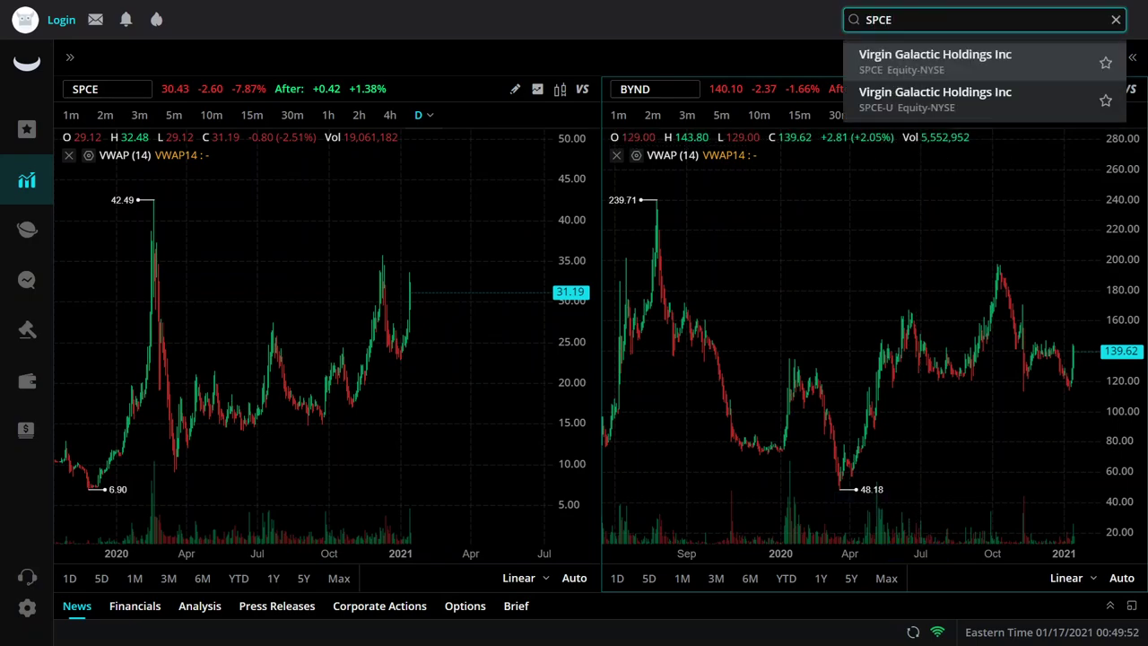
click(961, 53)
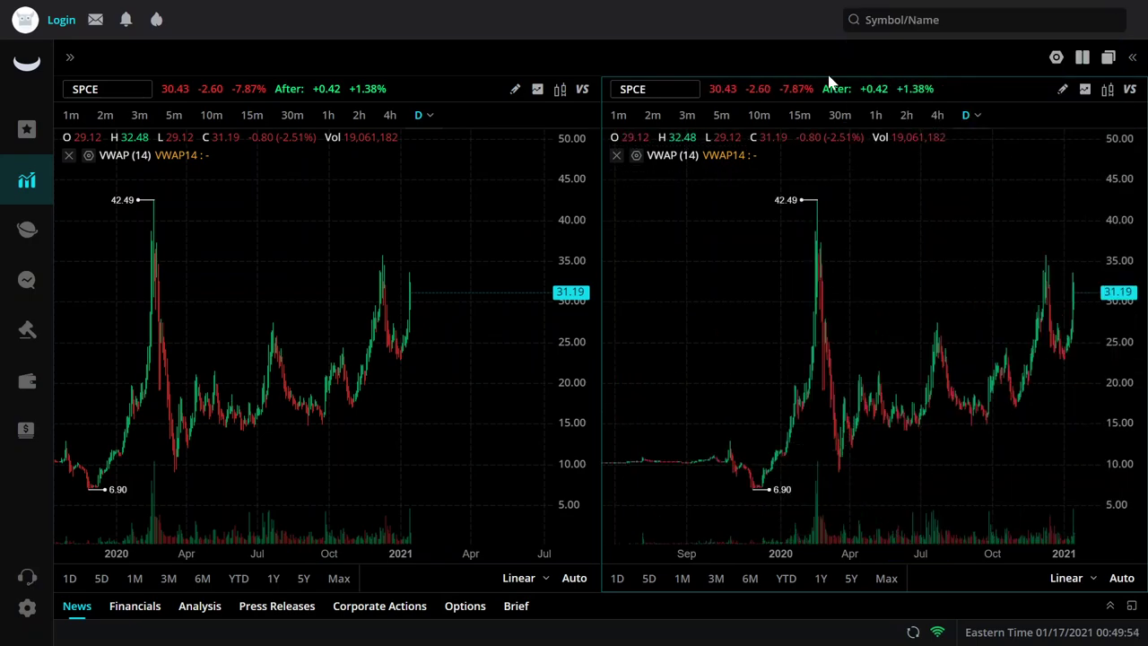
- Switch to the single-chart layout so the SPCE daily chart fills the view
click(1086, 59)
click(955, 68)
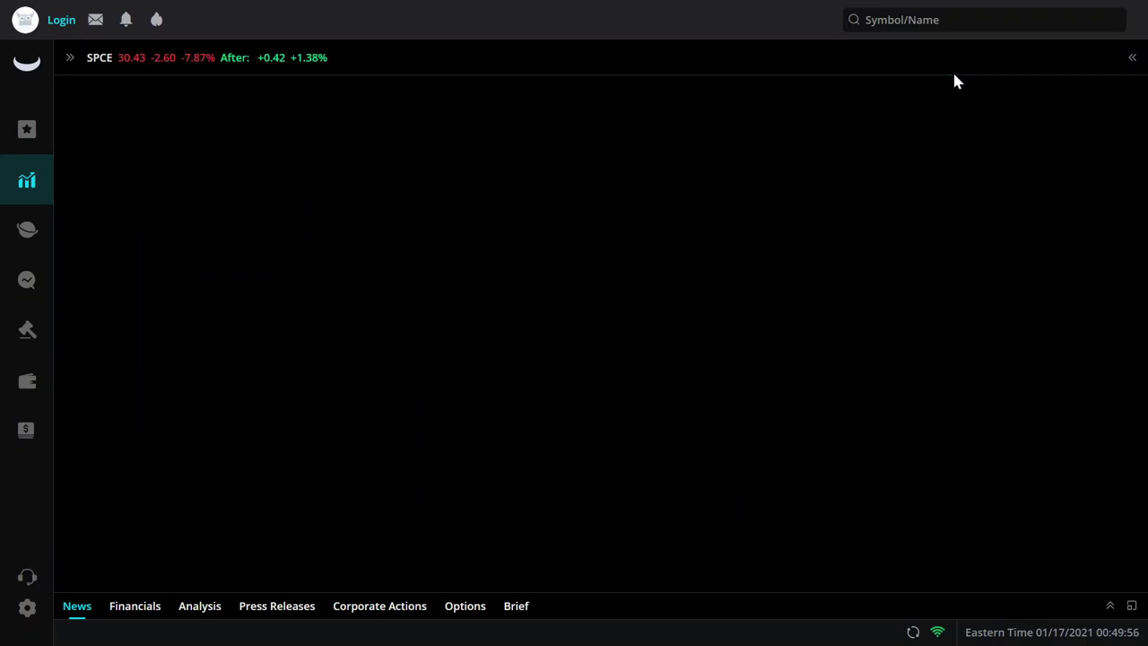
scroll(579, 290, down, 8)
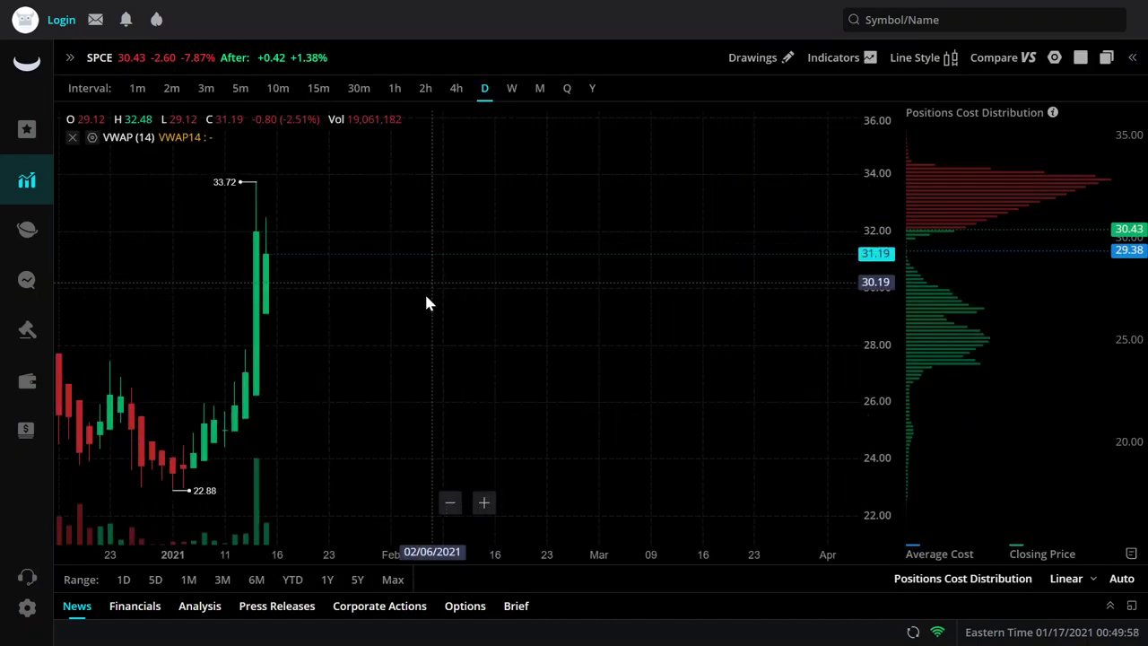
scroll(722, 312, down, 5)
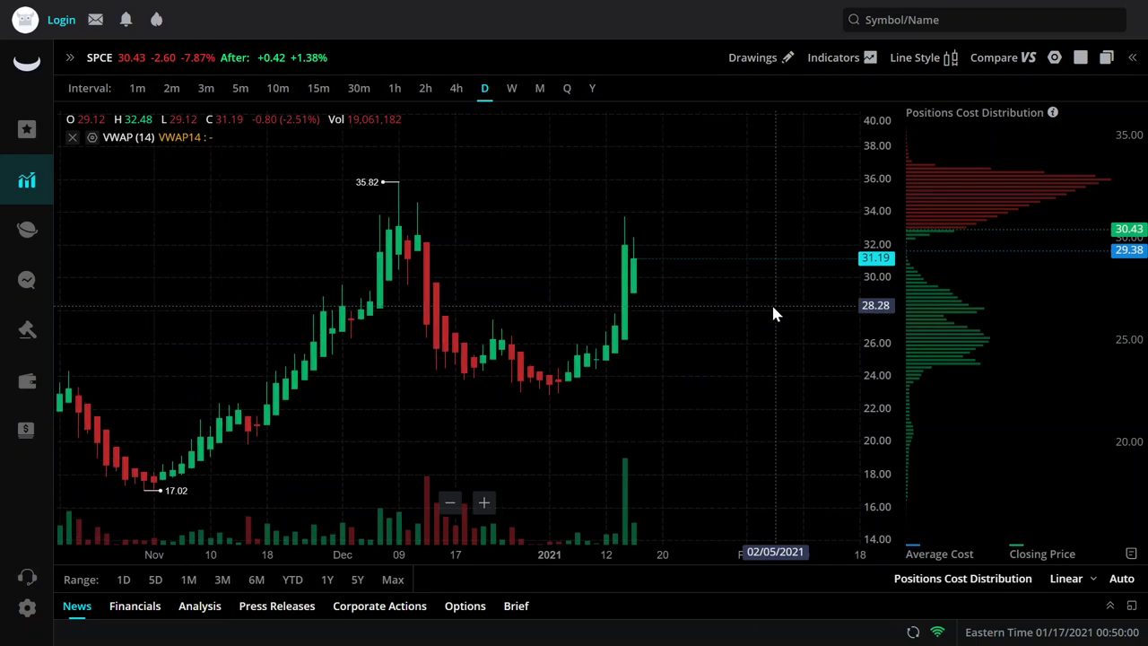
scroll(742, 286, down, 4)
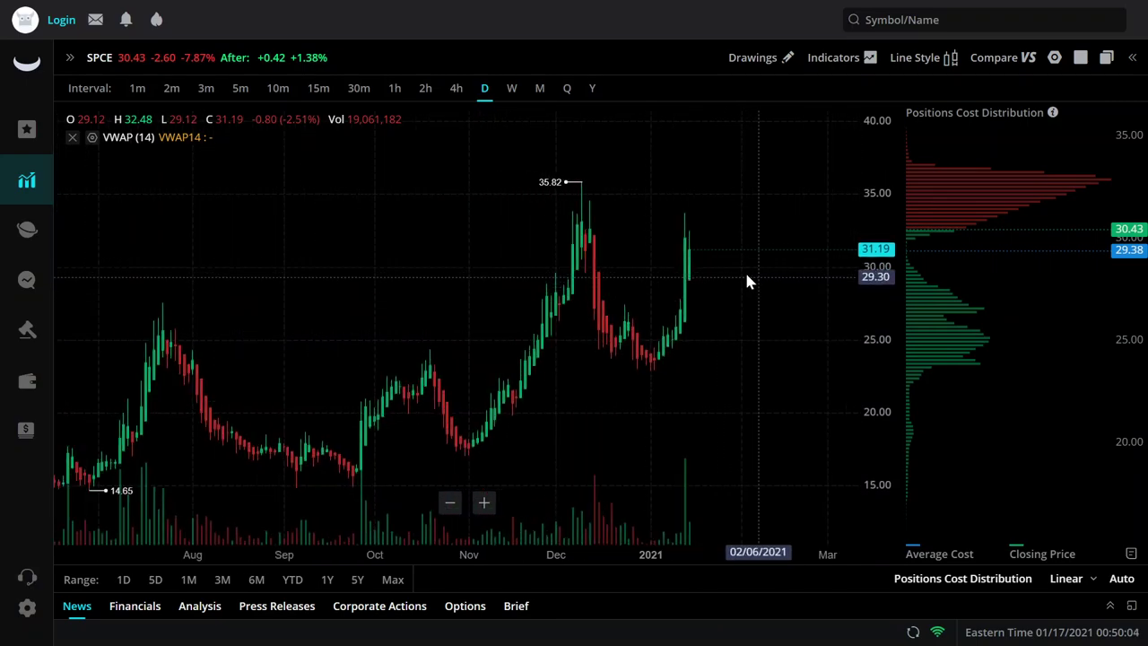
scroll(675, 269, up, 4)
scroll(673, 262, up, 2)
- Draw a horizontal support line near 24.34 and color it blue
click(768, 57)
click(773, 132)
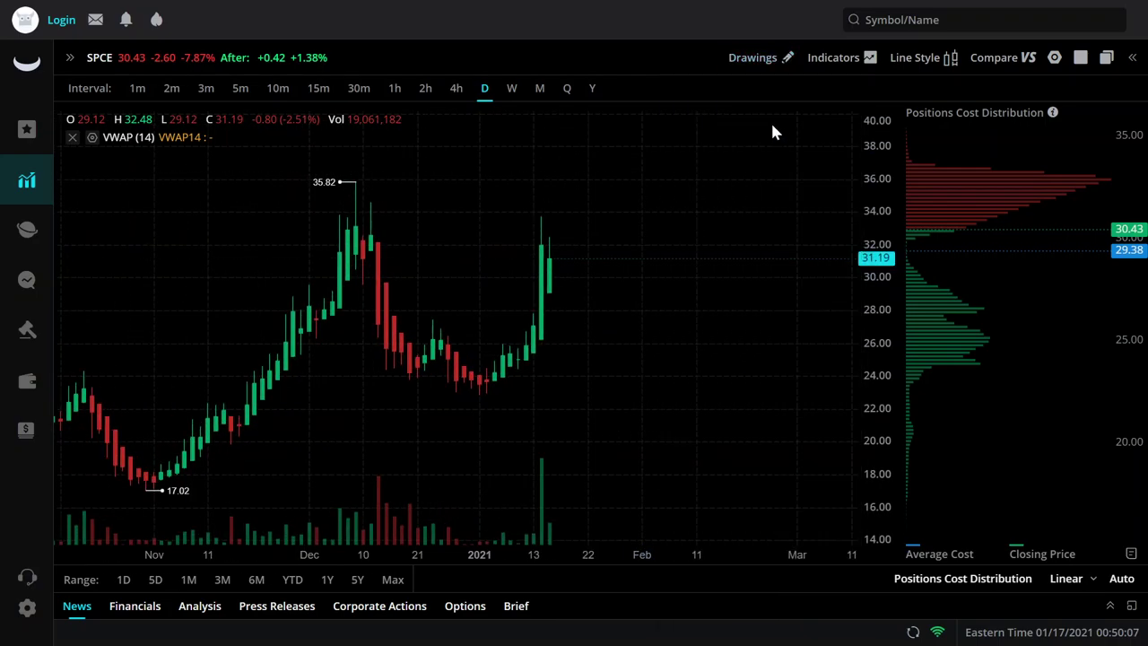
click(603, 371)
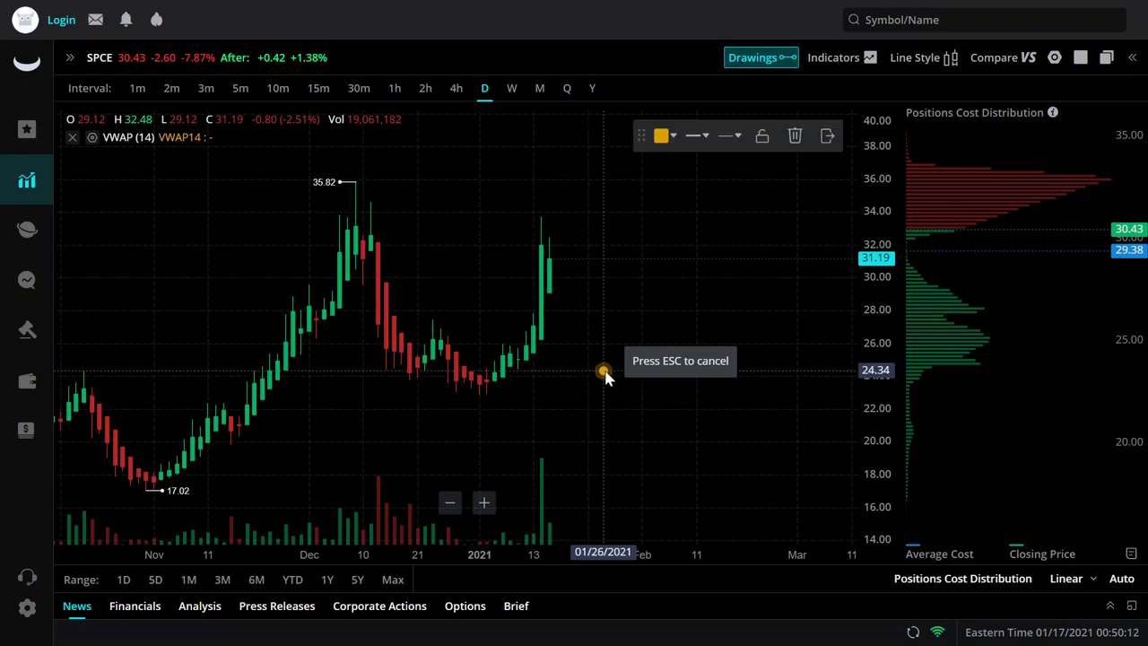
click(662, 135)
click(683, 255)
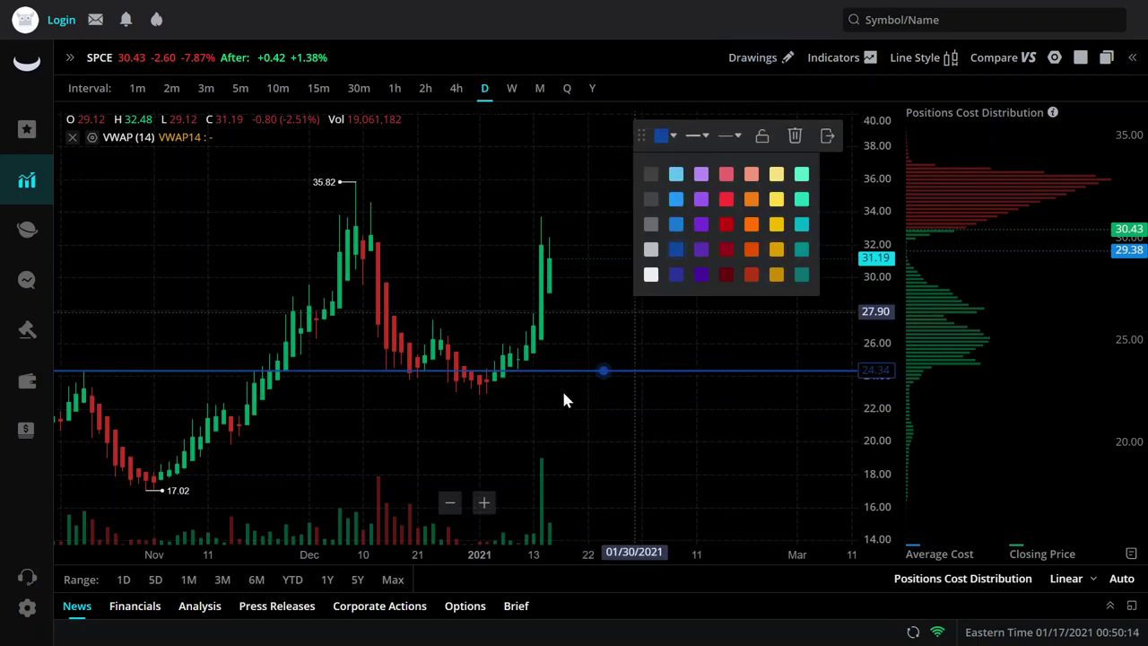
- Reposition the blue support line, settling it around 24.72
drag(569, 397, 697, 420)
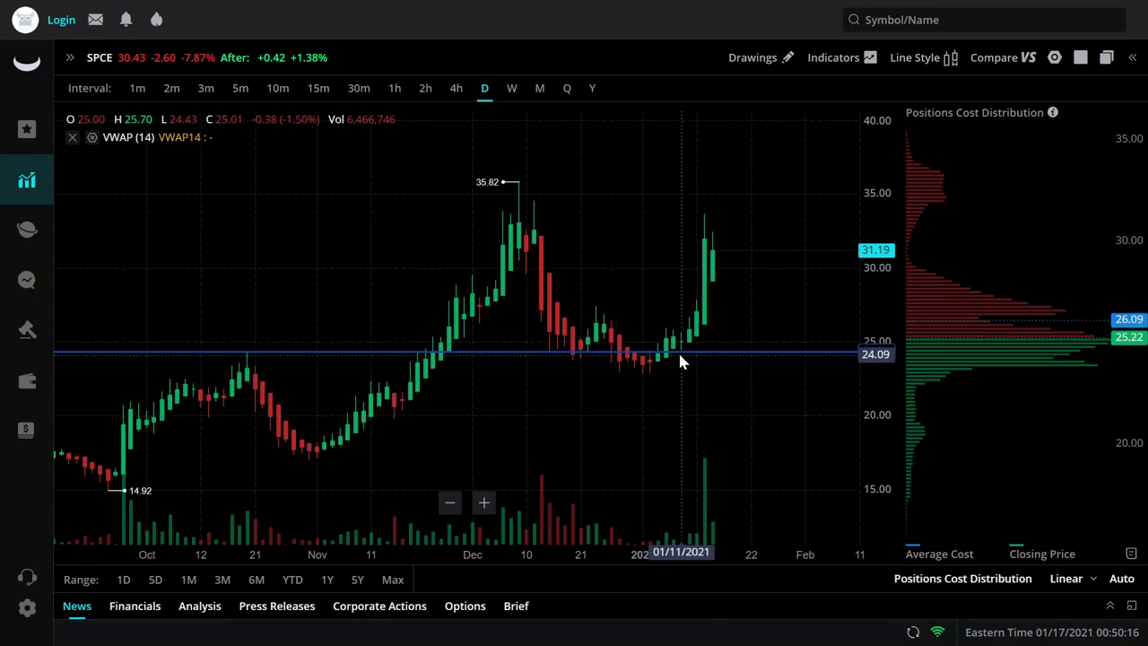
scroll(725, 367, up, 2)
drag(666, 418, 608, 370)
click(701, 375)
drag(530, 402, 619, 383)
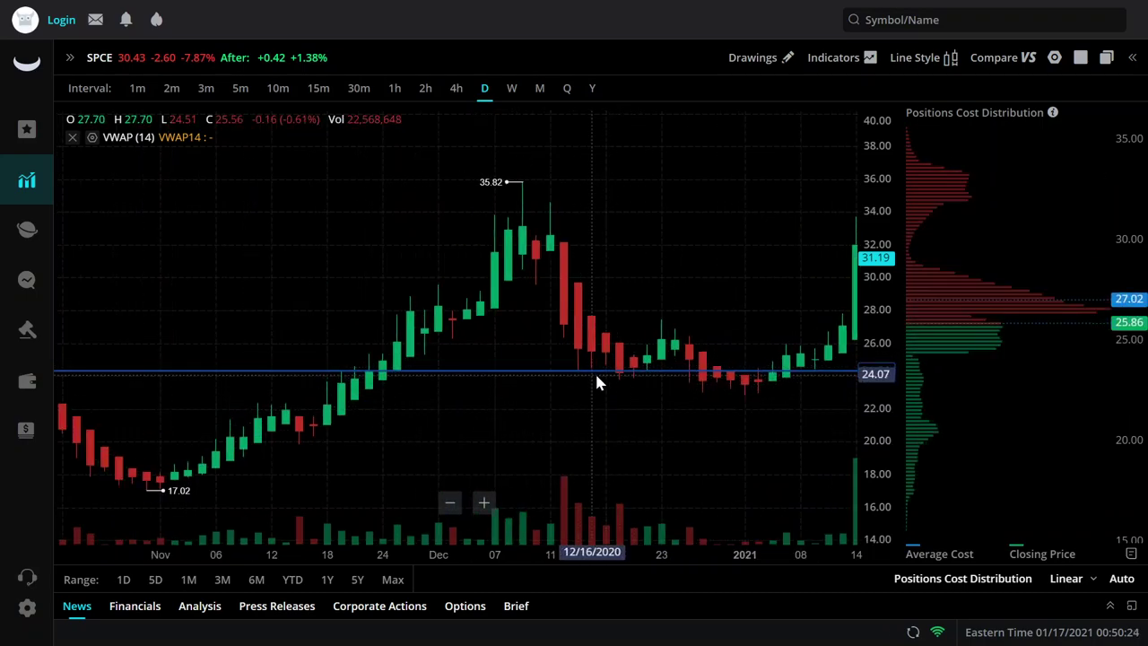
mouse_move(522, 374)
mouse_down()
mouse_move(453, 388)
mouse_move(467, 356)
mouse_up()
drag(544, 412, 398, 393)
drag(626, 388, 627, 405)
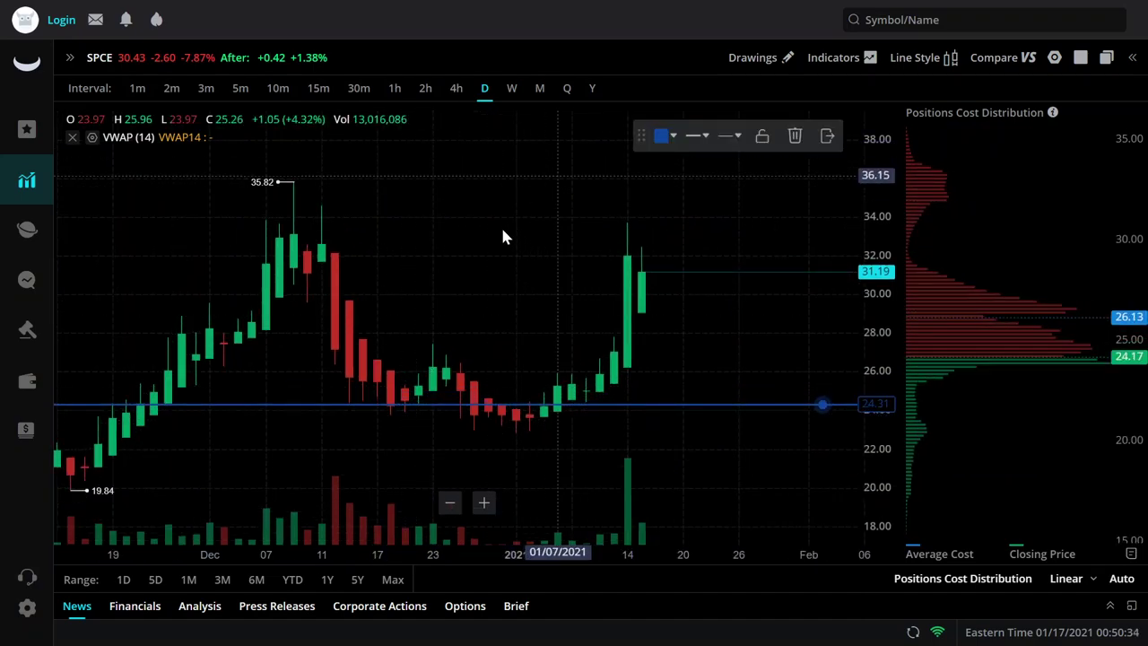
scroll(547, 215, down, 5)
click(731, 121)
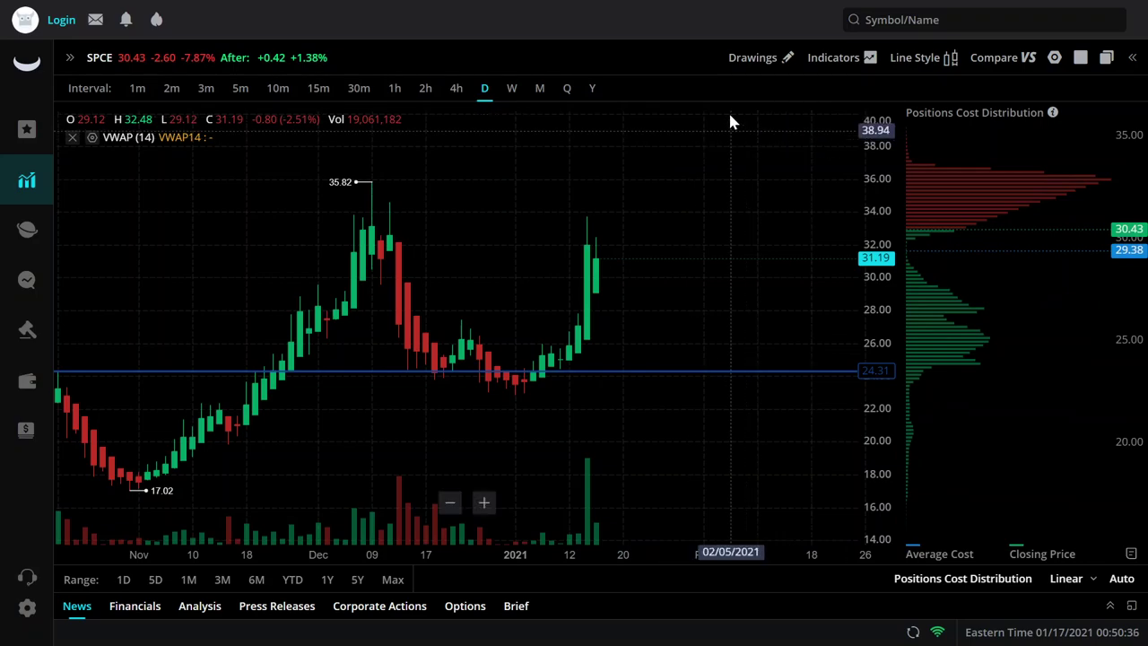
- Add a red horizontal resistance line at 33.74
click(758, 59)
click(796, 124)
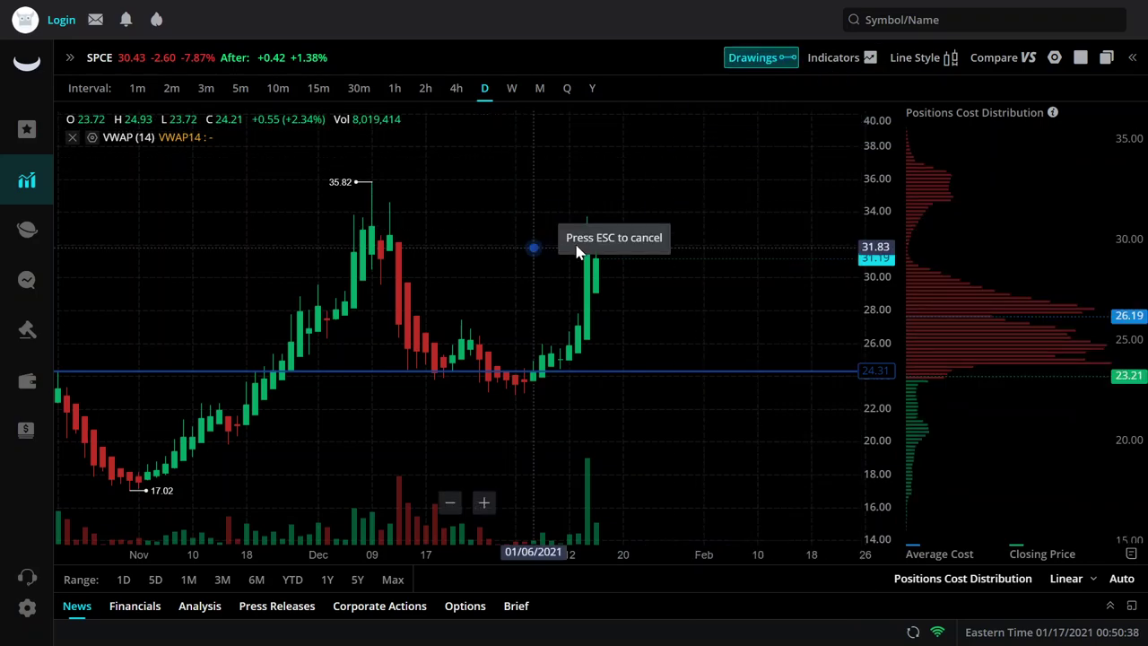
click(635, 220)
click(663, 135)
click(729, 251)
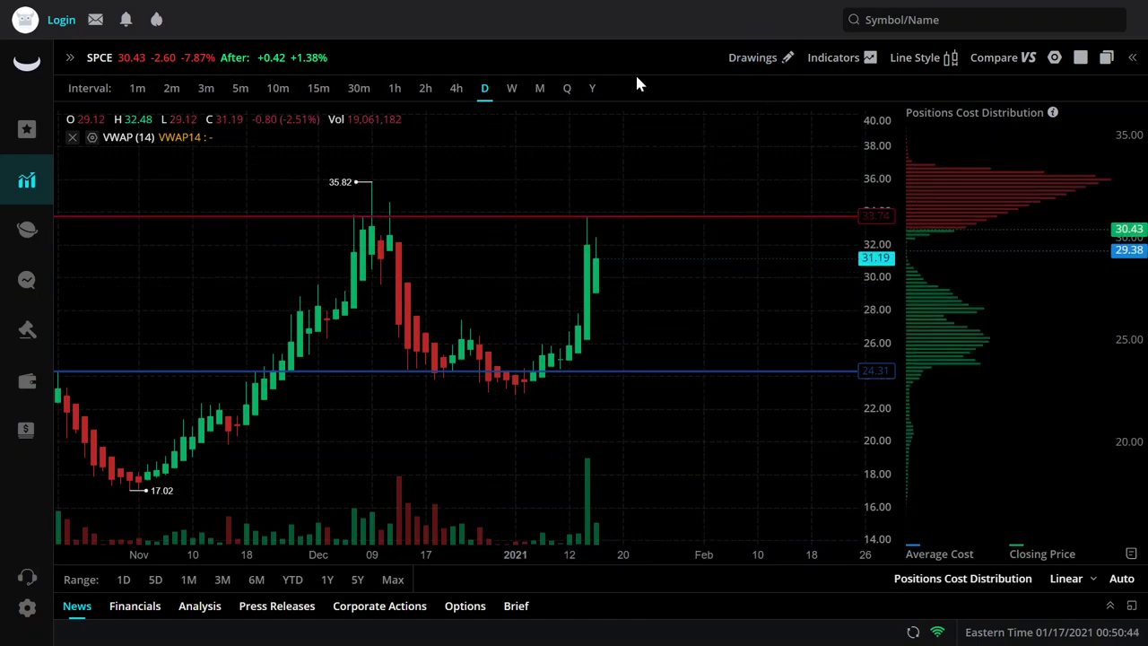
- Add the MACD (12,26,9) indicator pane below the SPCE daily price chart
mouse_move(833, 59)
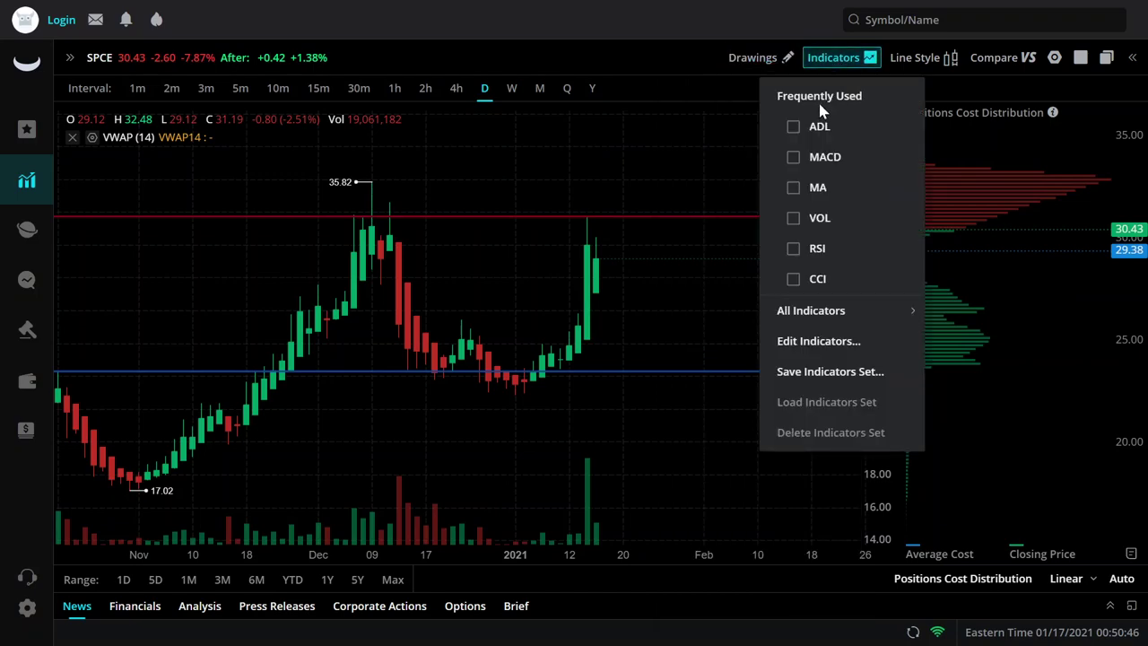
click(814, 158)
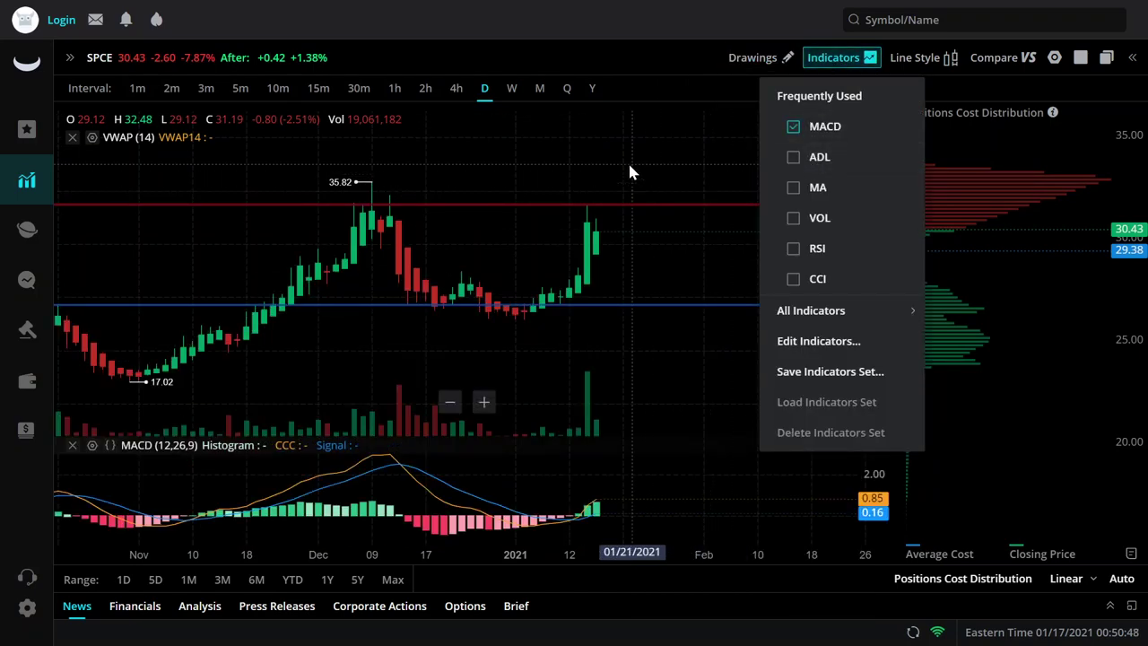
scroll(601, 502, up, 1)
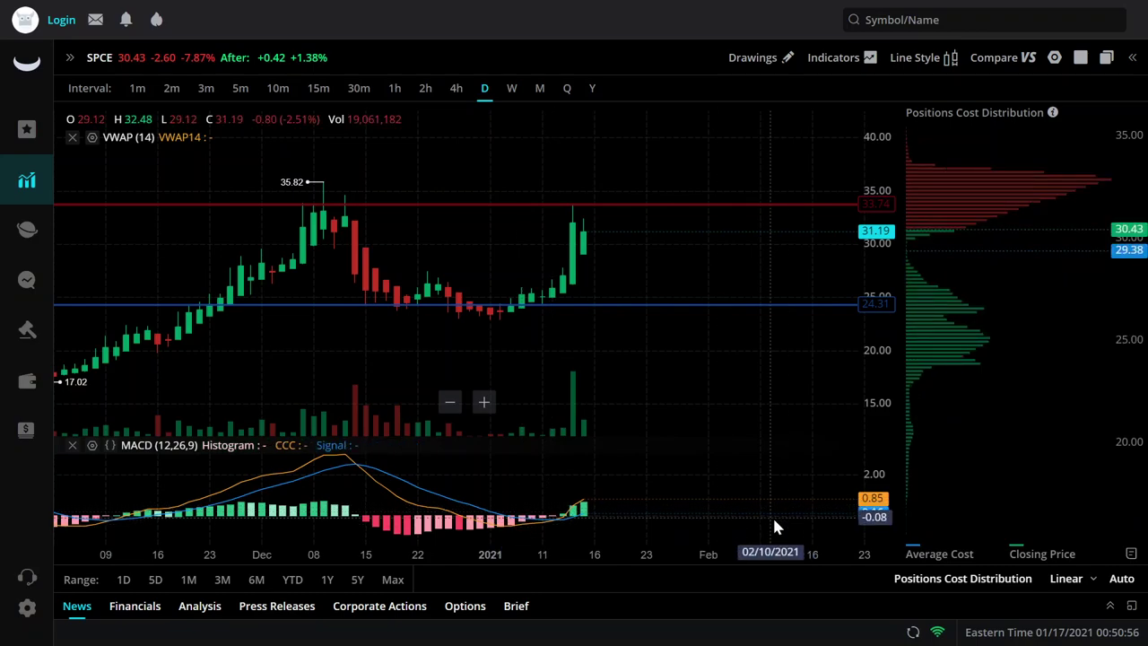
scroll(772, 515, up, 1)
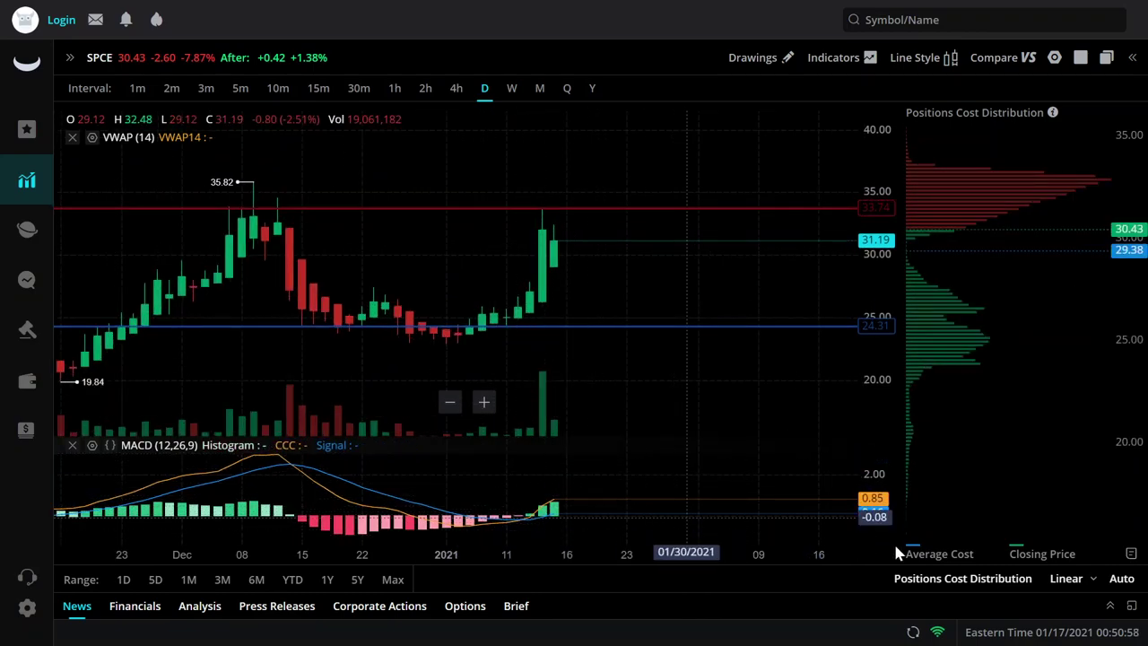
scroll(781, 513, up, 1)
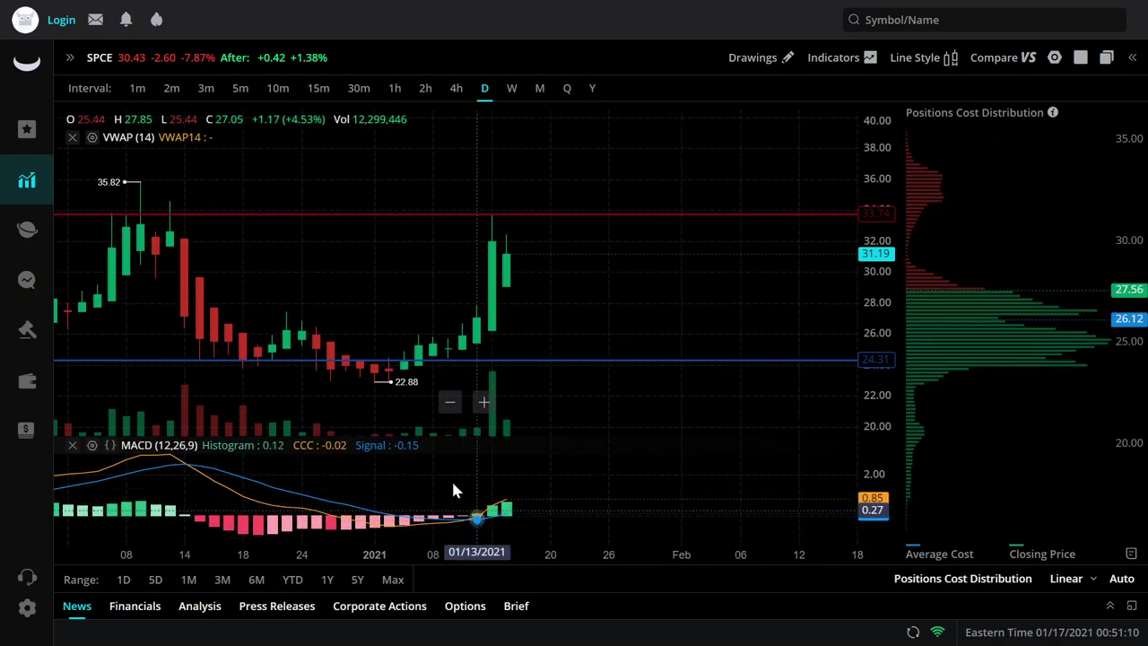
scroll(454, 524, up, 3)
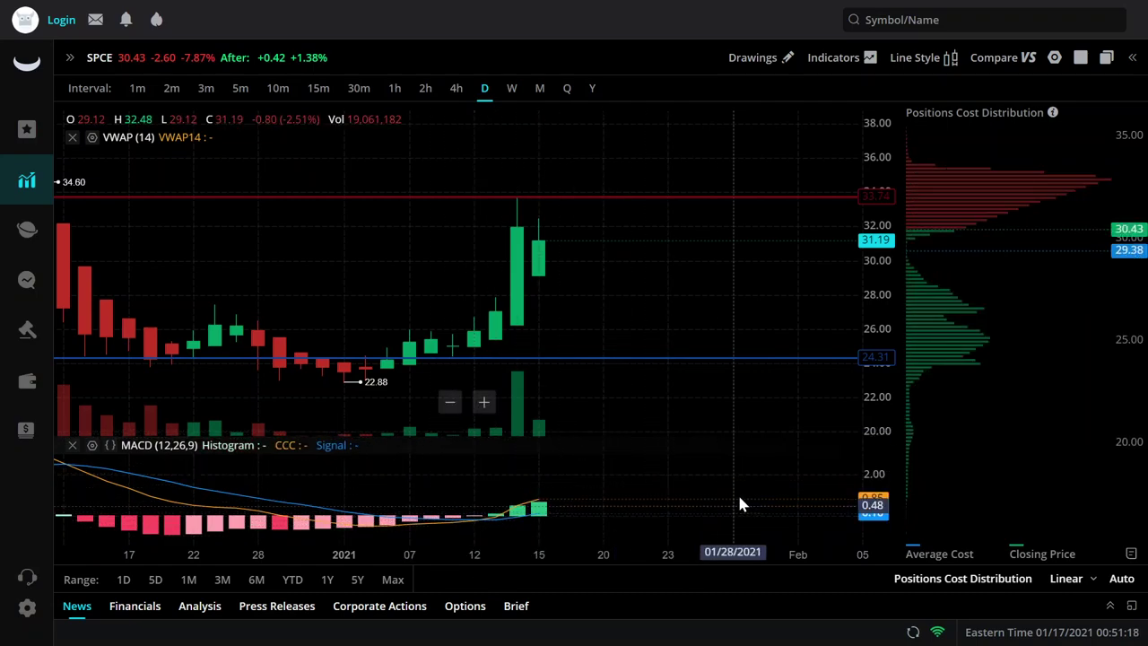
scroll(668, 431, down, 2)
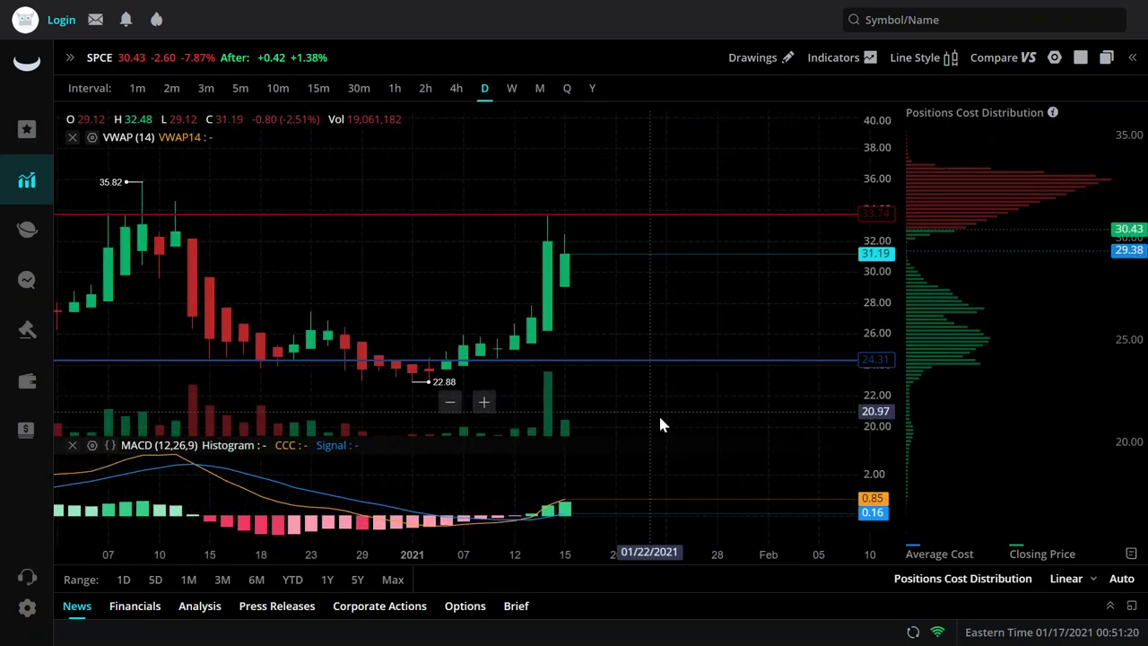
scroll(659, 404, down, 4)
scroll(659, 357, up, 4)
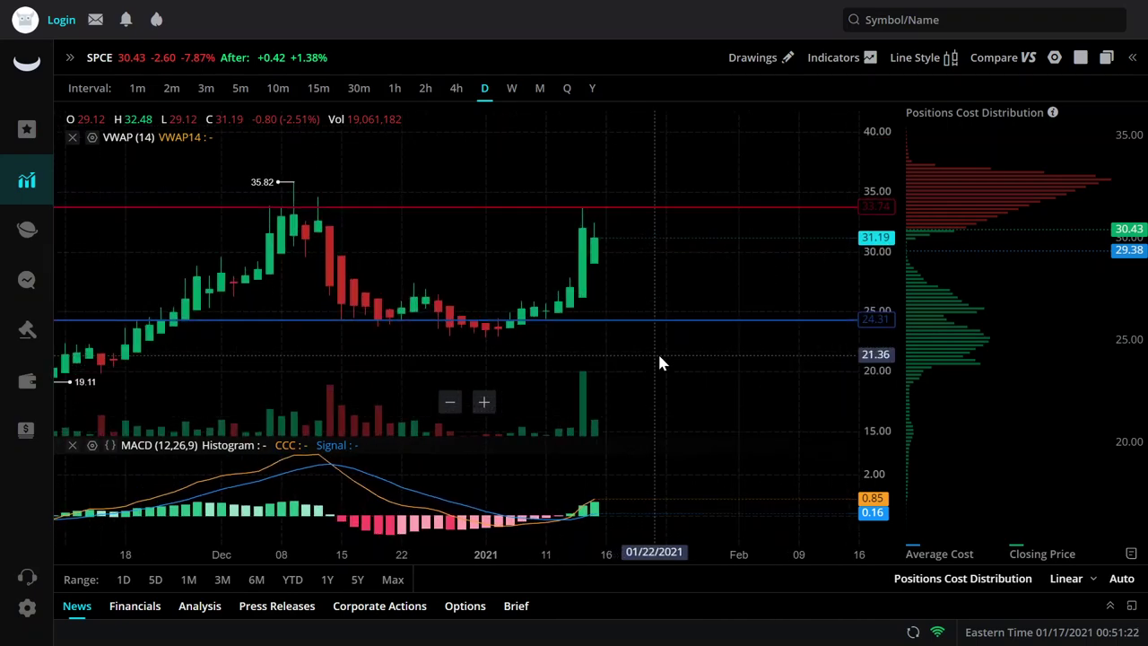
scroll(583, 274, down, 1)
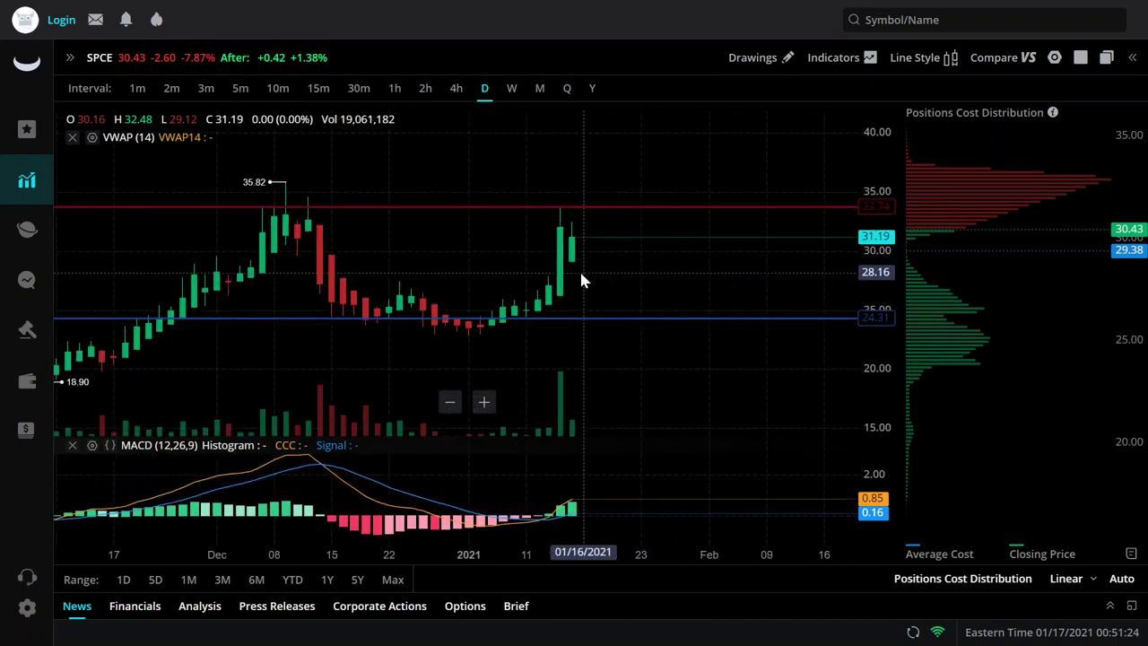
scroll(583, 276, down, 1)
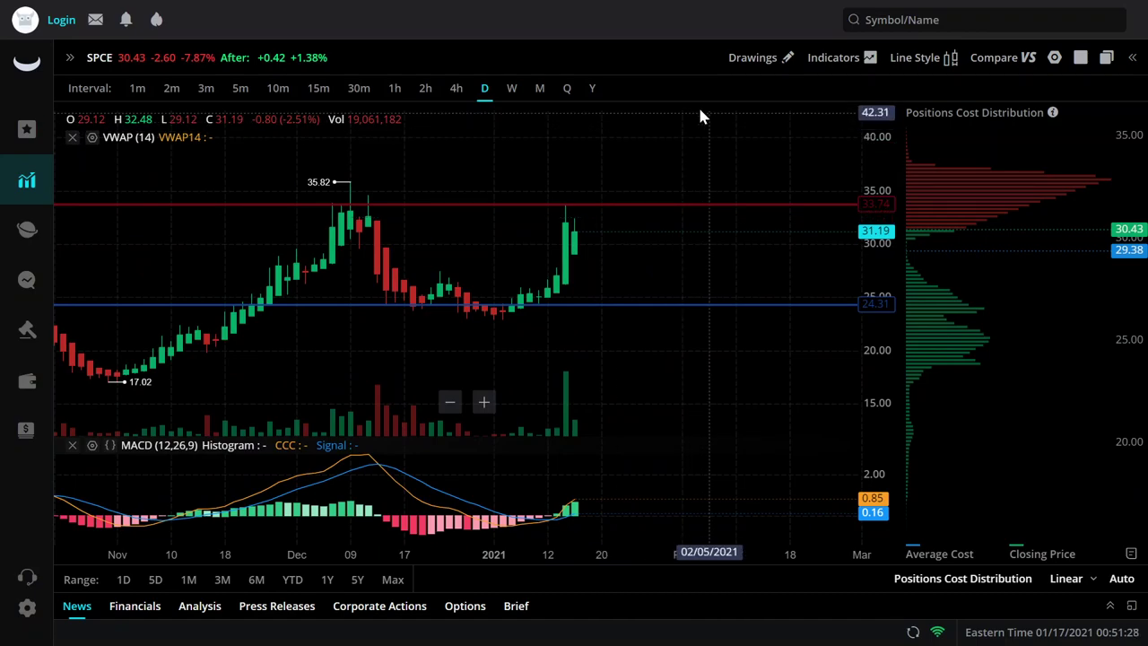
- Add a horizontal line near 35.90 at the December high
click(755, 58)
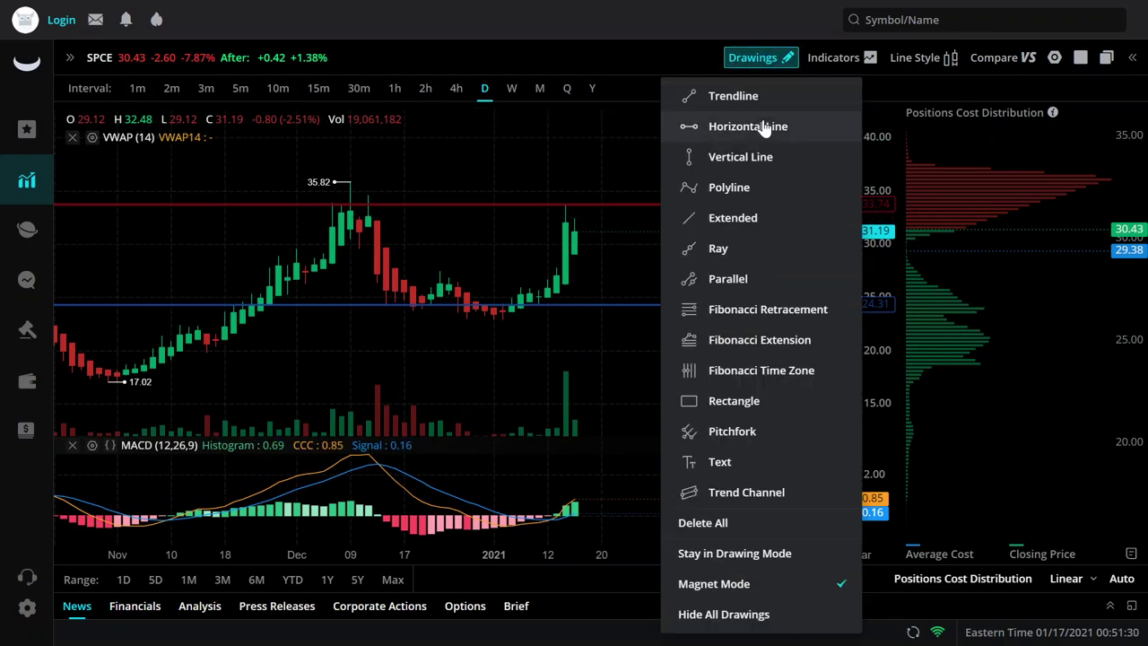
click(761, 125)
click(546, 181)
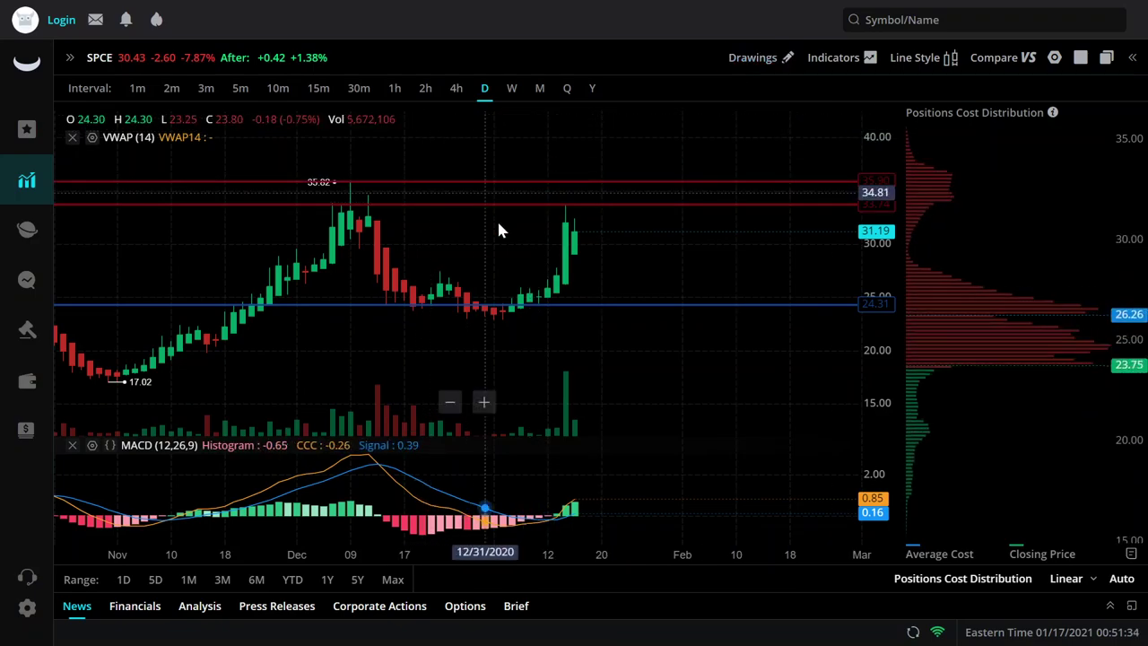
- Add the MA moving-average indicator and switch the chart to 30-minute candles
click(831, 57)
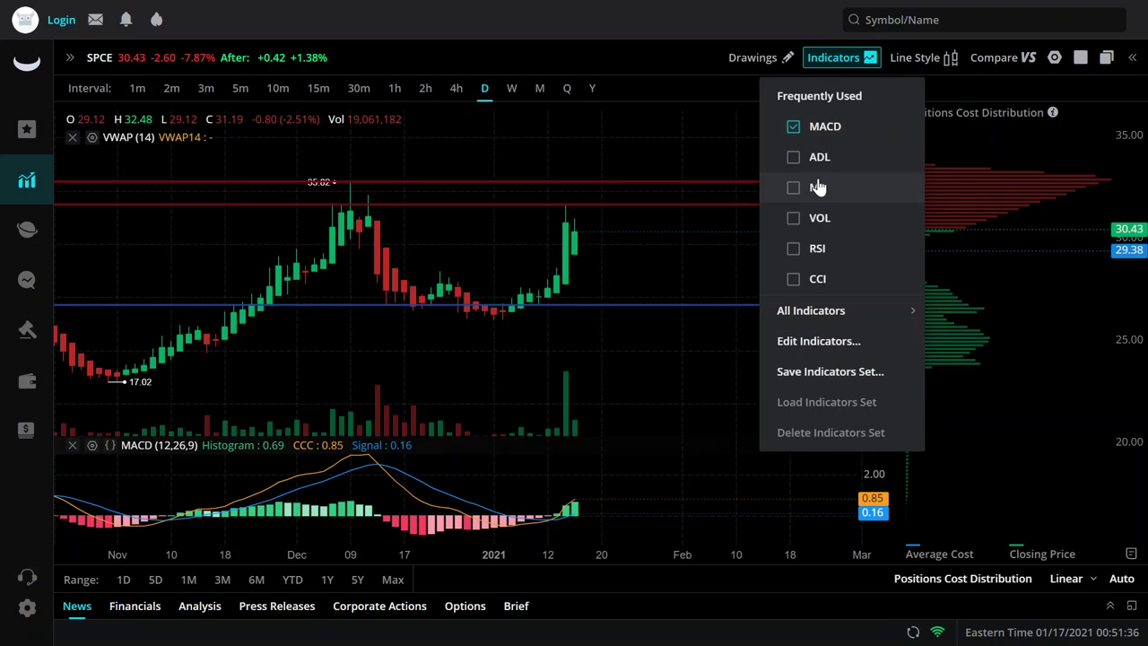
click(817, 188)
scroll(680, 328, up, 1)
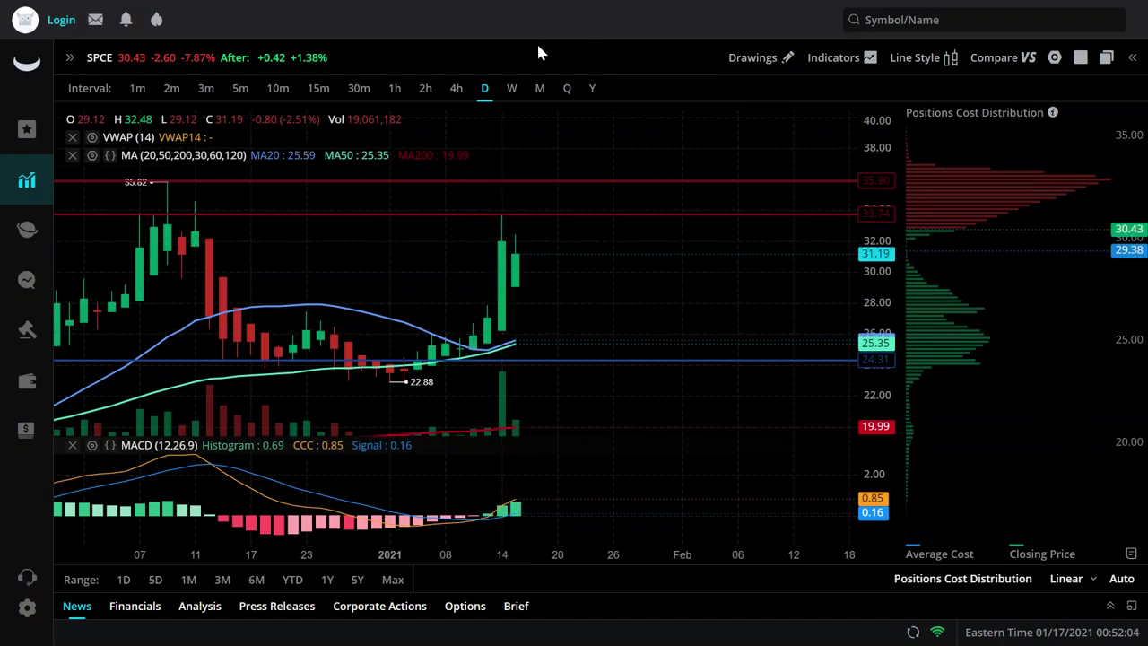
scroll(599, 311, down, 5)
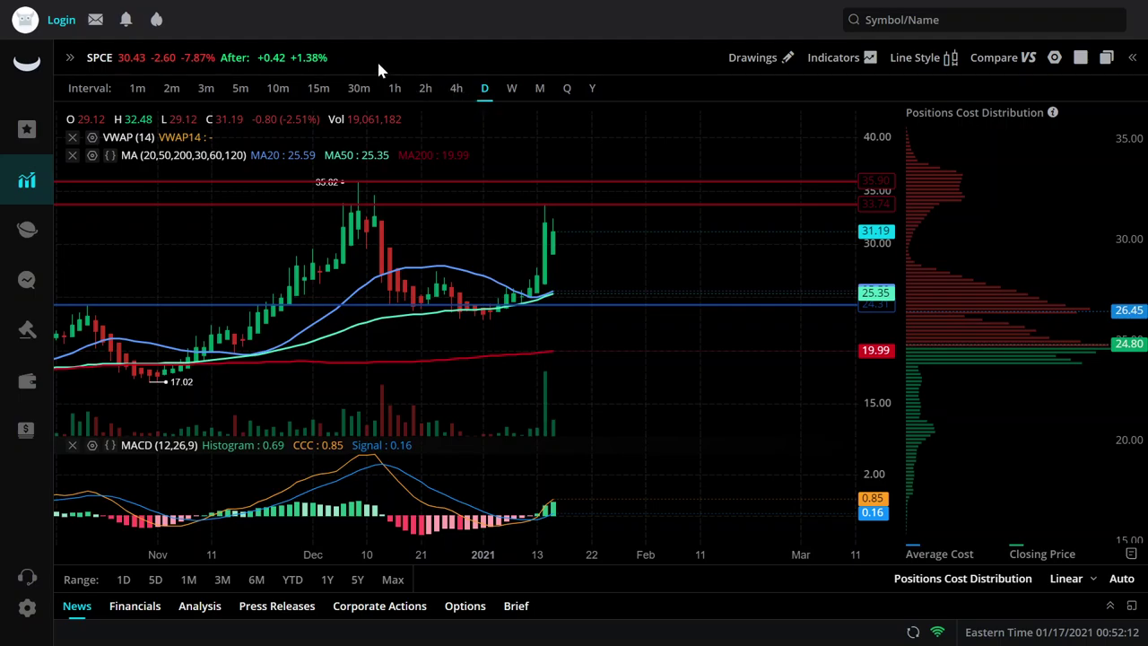
click(359, 91)
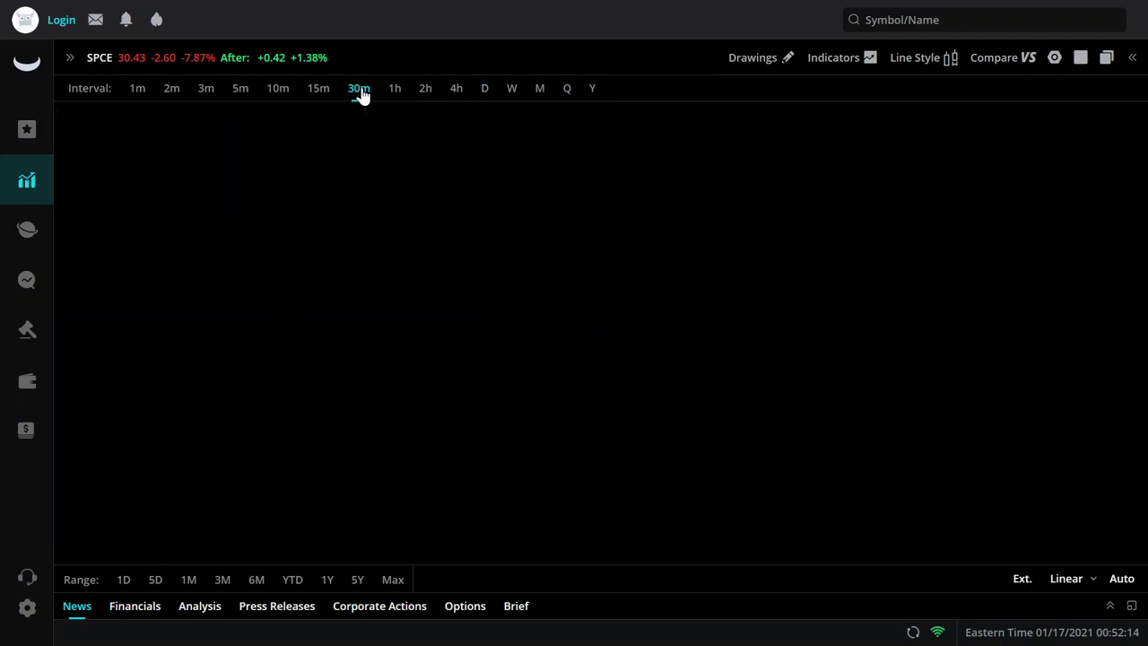
- Remove the MACD indicator pane from the 30-minute chart
scroll(738, 321, down, 5)
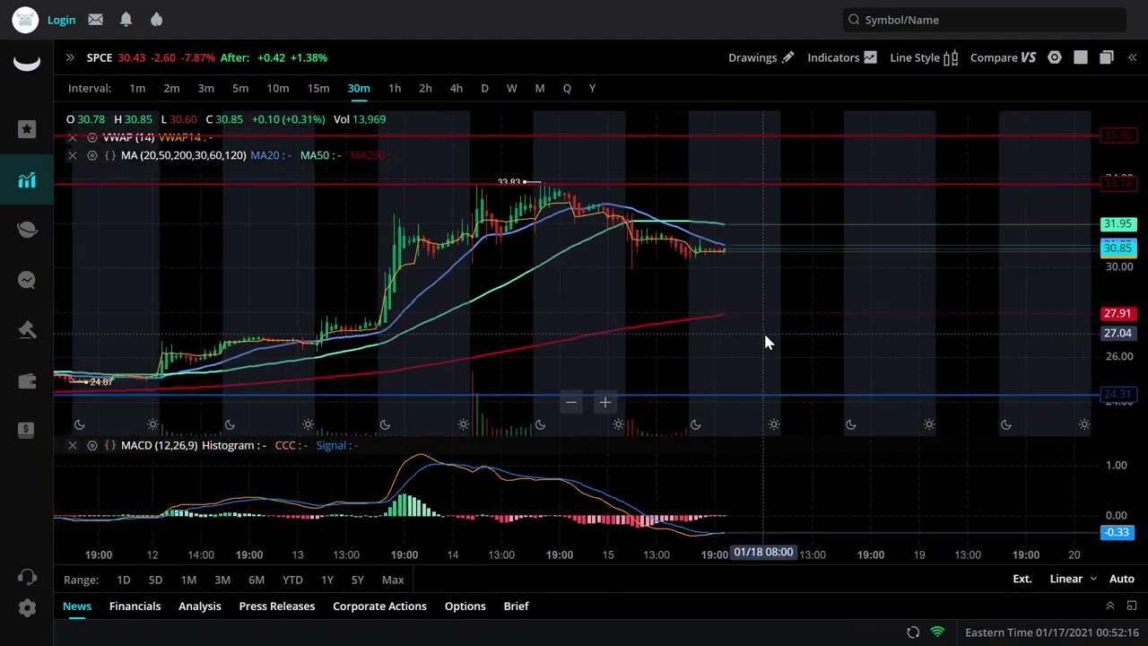
scroll(765, 337, down, 5)
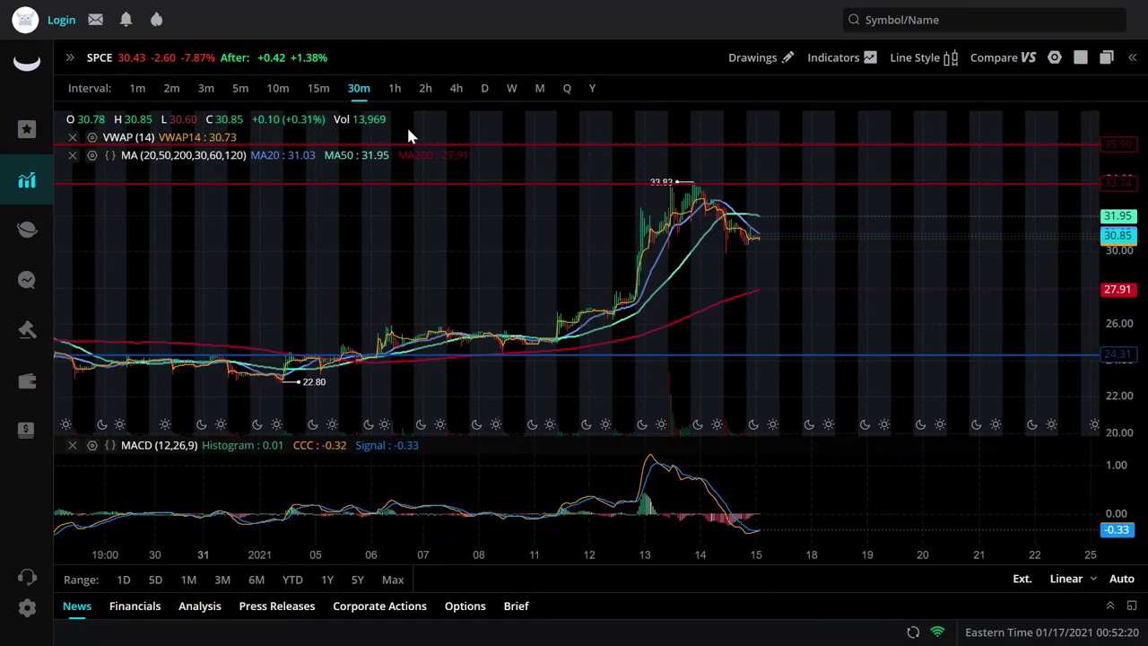
scroll(819, 306, up, 1)
scroll(821, 311, up, 3)
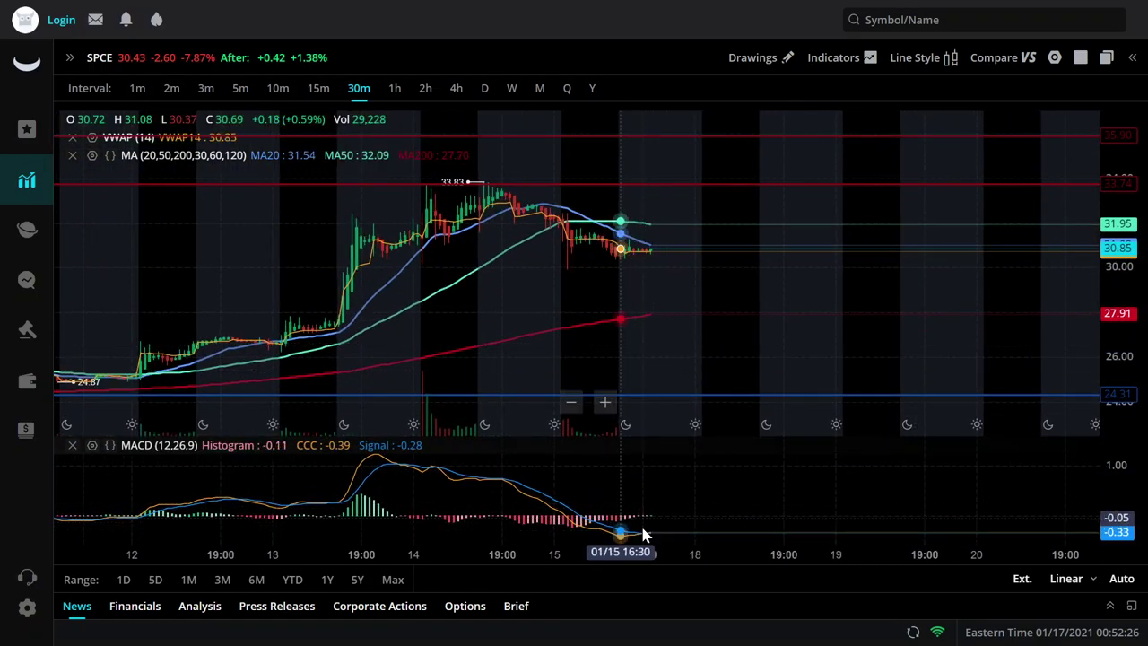
click(72, 445)
- Add a blue horizontal support line at 29.92
scroll(711, 365, down, 5)
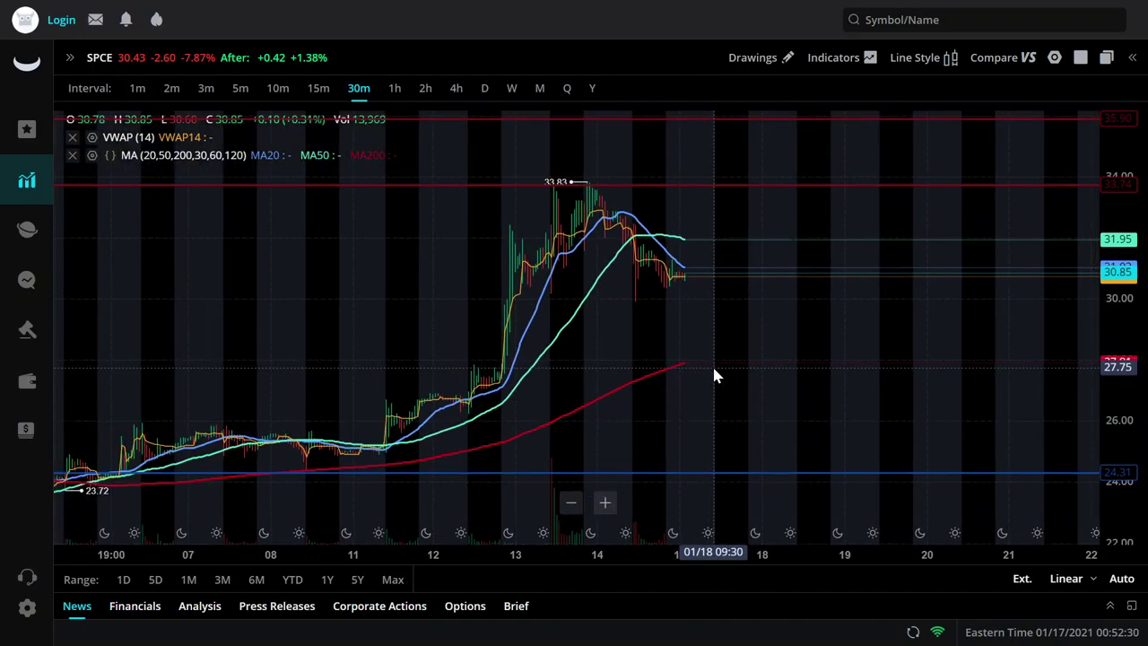
scroll(861, 350, up, 5)
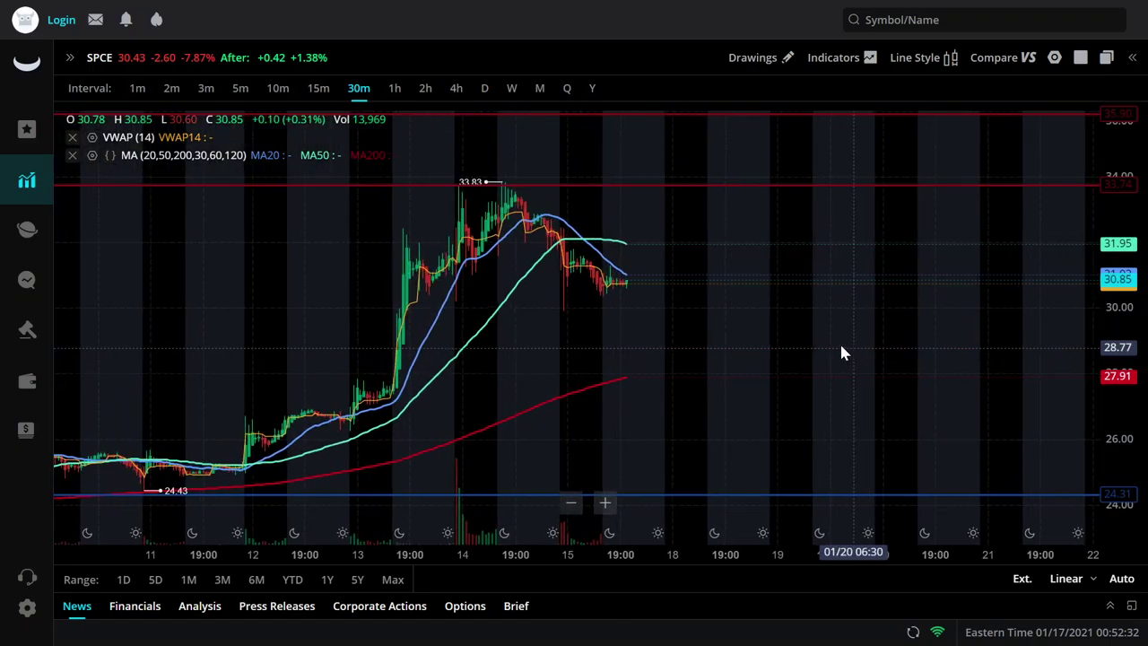
drag(659, 341, 718, 337)
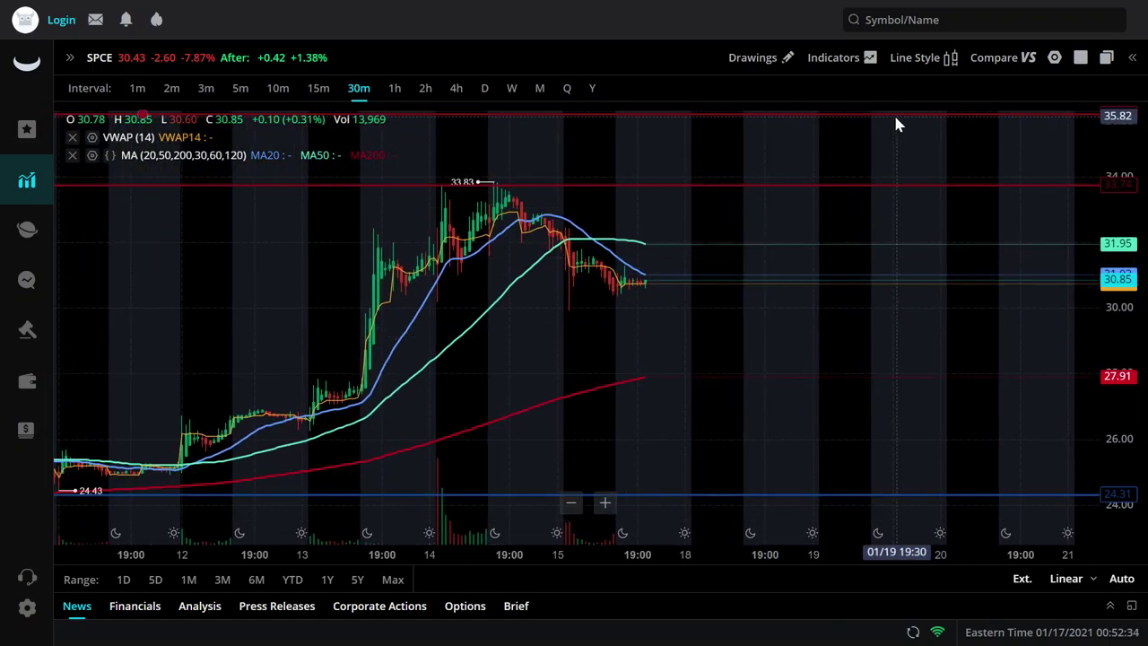
click(756, 58)
click(762, 126)
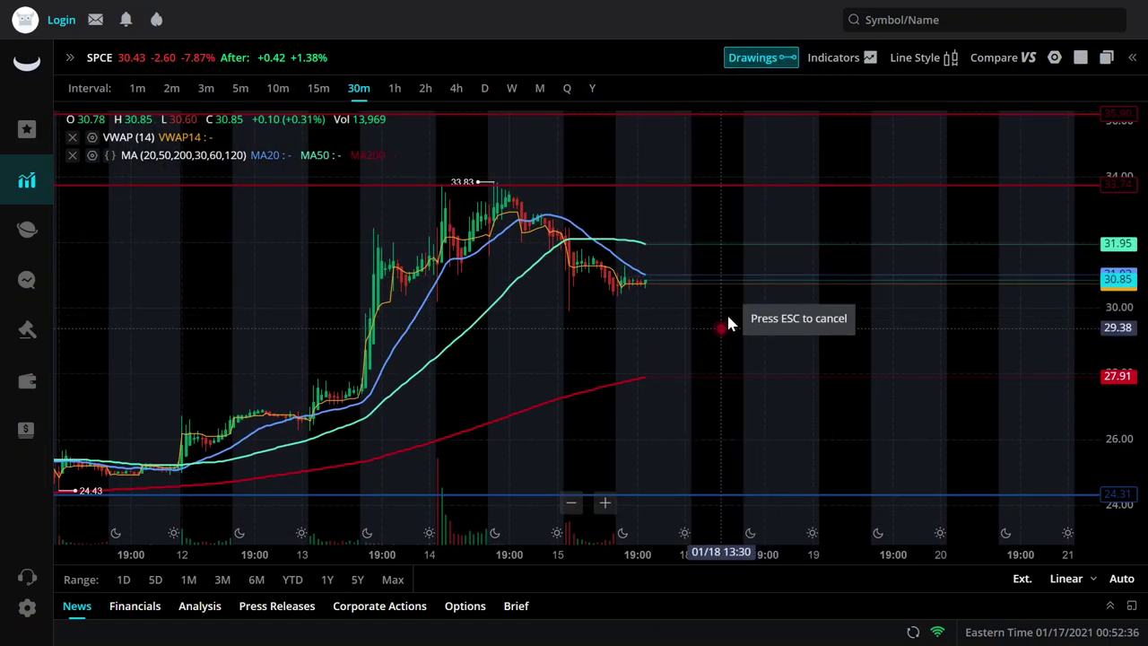
click(722, 312)
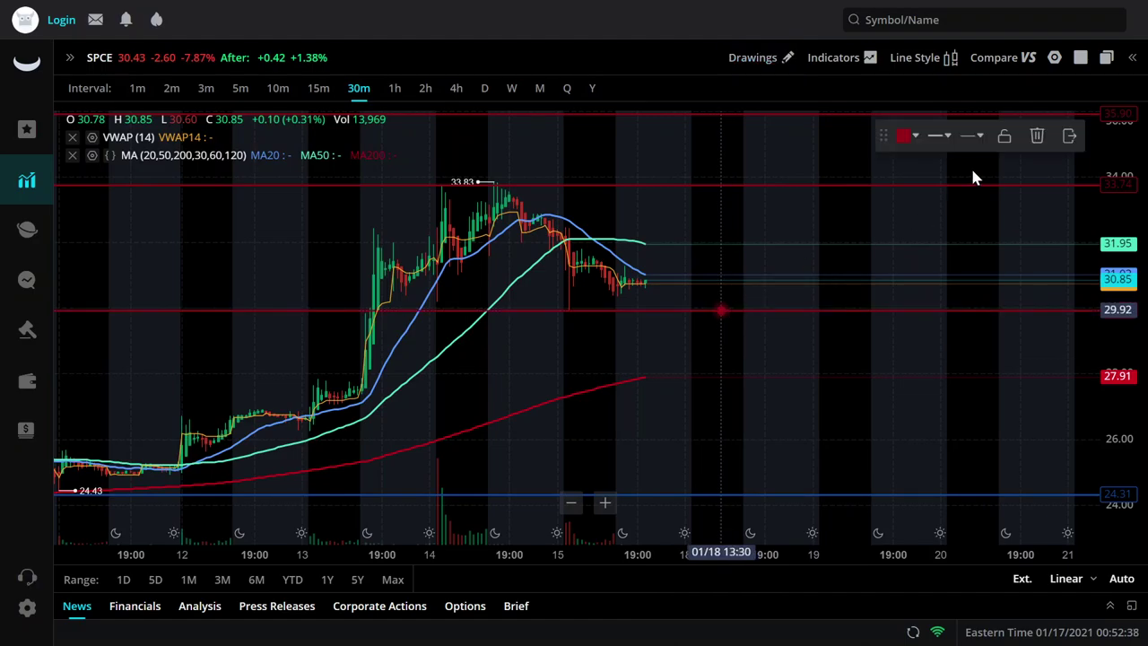
click(904, 135)
click(917, 249)
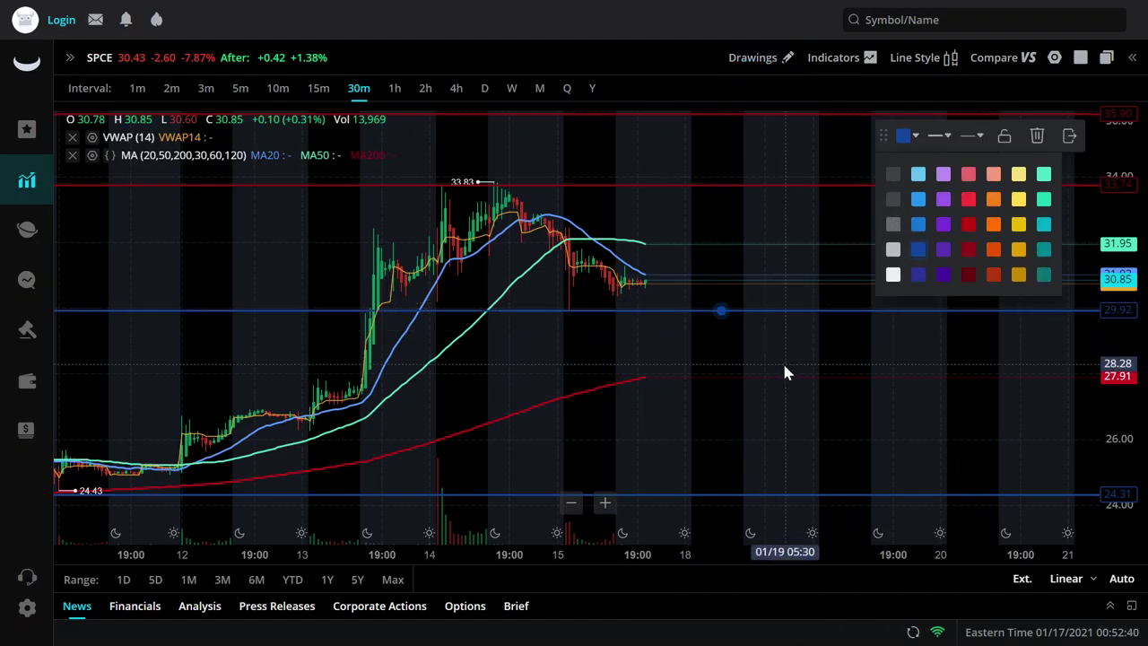
scroll(785, 373, down, 2)
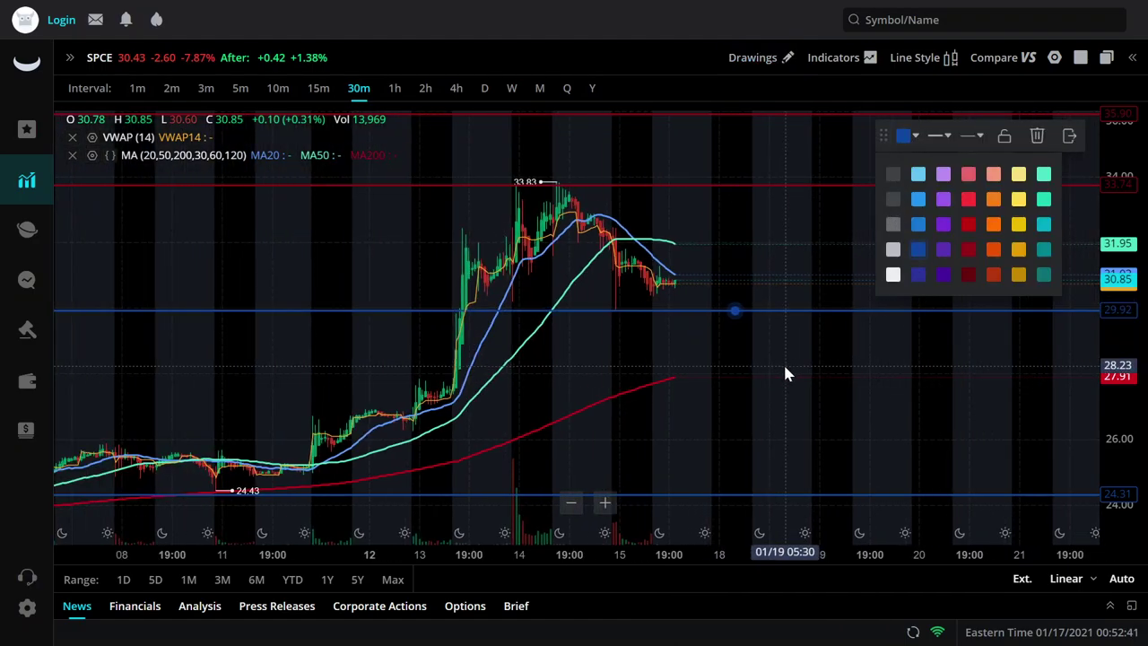
click(1069, 135)
- Pan and zoom the chart to show empty space right of the latest bars
scroll(628, 418, up, 2)
scroll(619, 395, up, 1)
drag(615, 389, 782, 404)
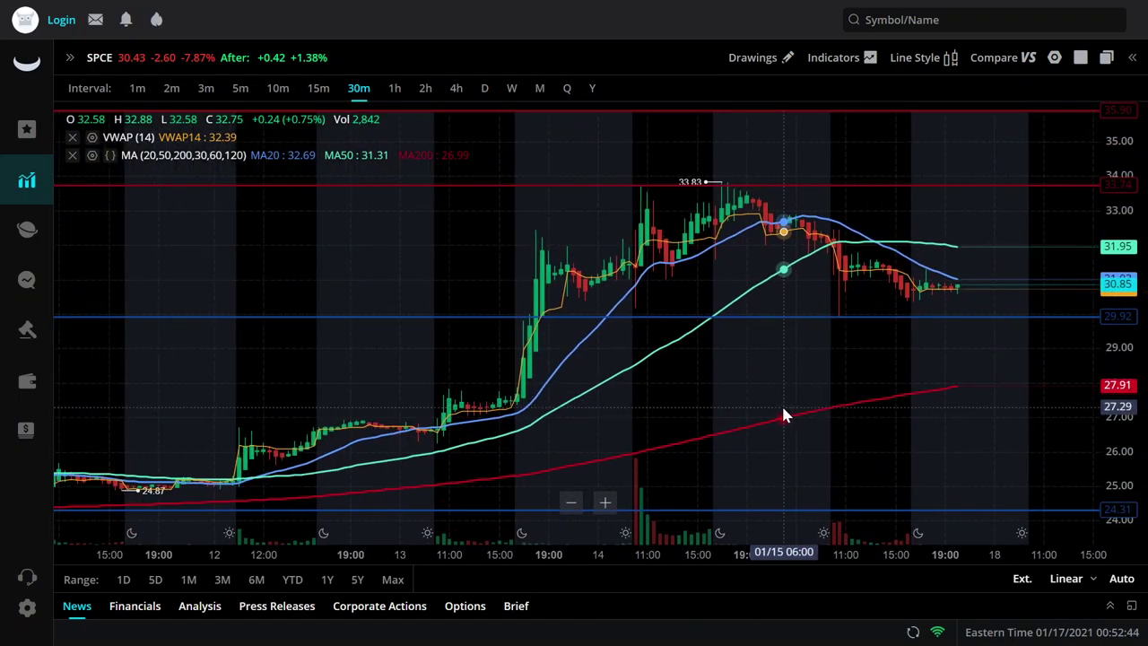
scroll(781, 403, up, 1)
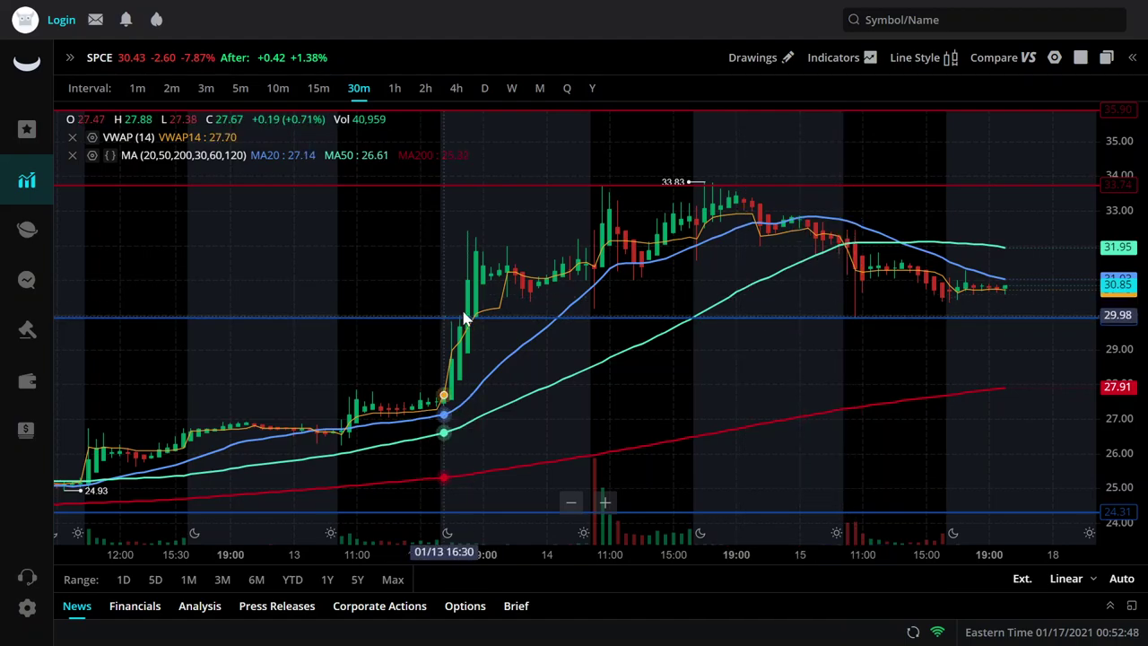
scroll(468, 345, up, 2)
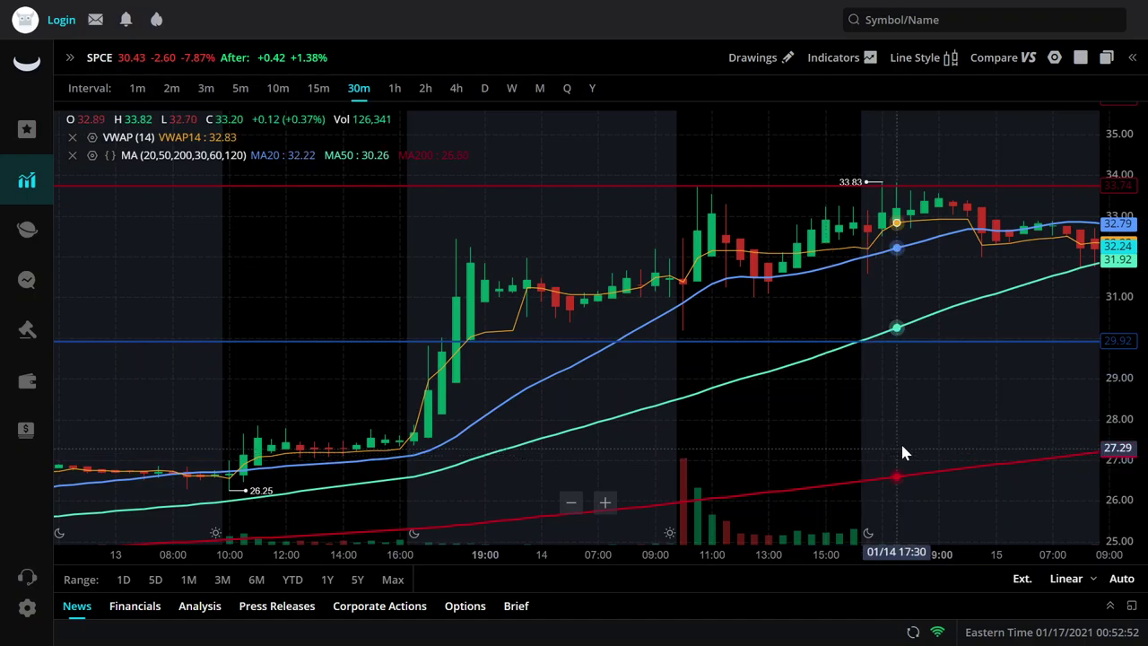
scroll(895, 373, down, 4)
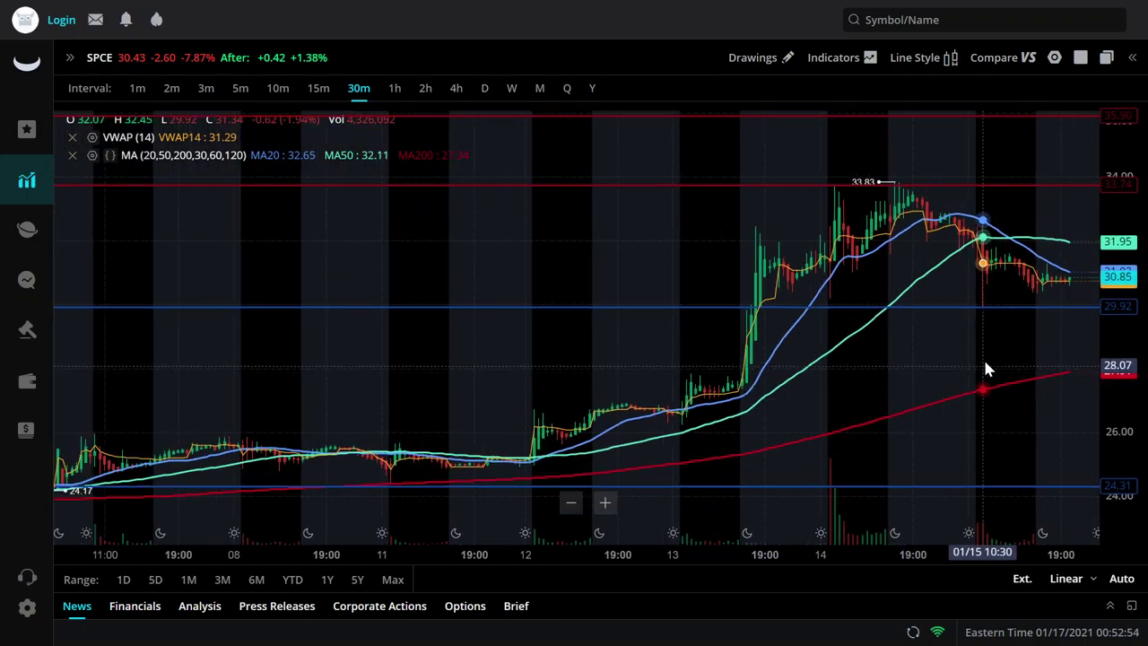
drag(985, 366, 714, 328)
drag(816, 359, 732, 329)
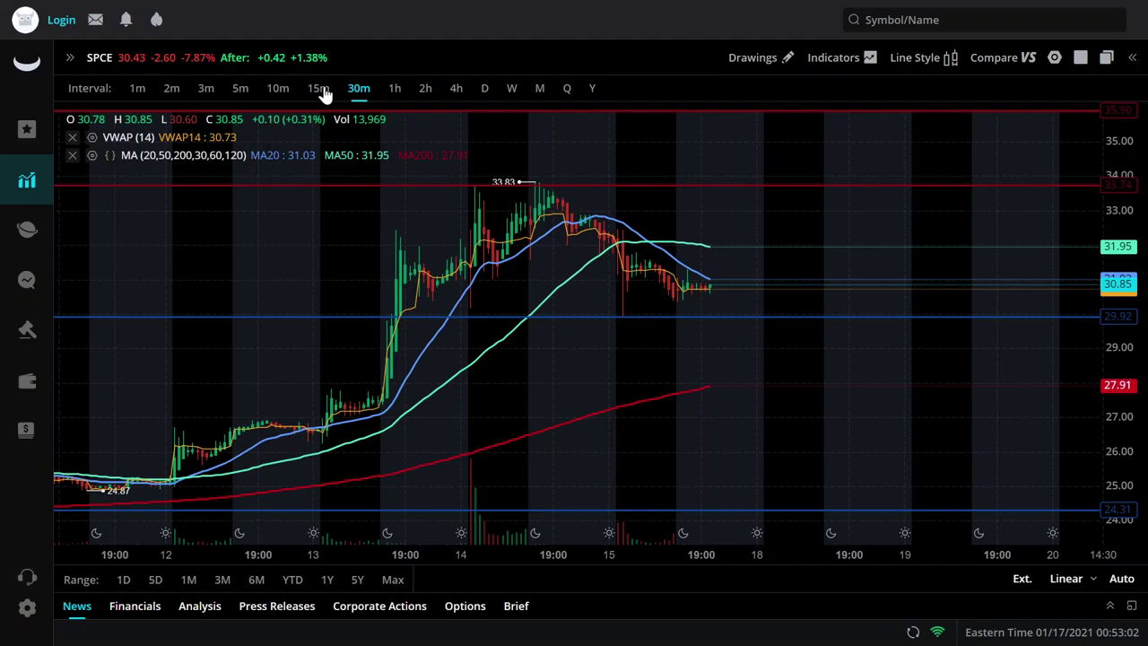
- Draw a rising trendline from the 15th's low near 29.92 to about 32.88 on the 19th
scroll(868, 329, up, 5)
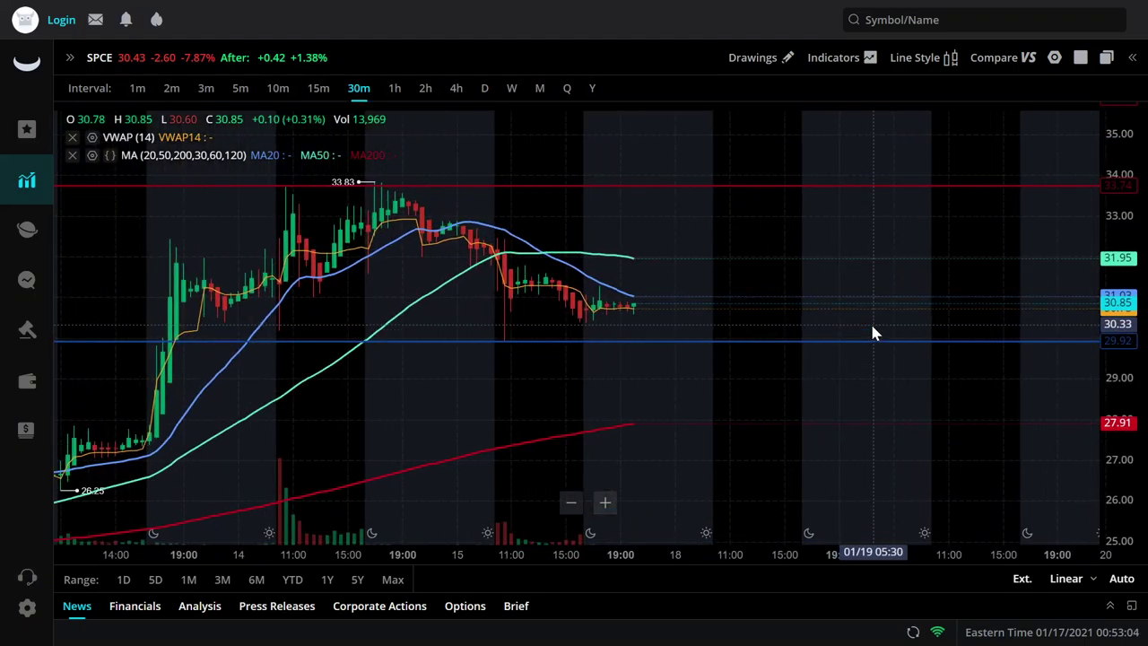
click(758, 57)
click(717, 95)
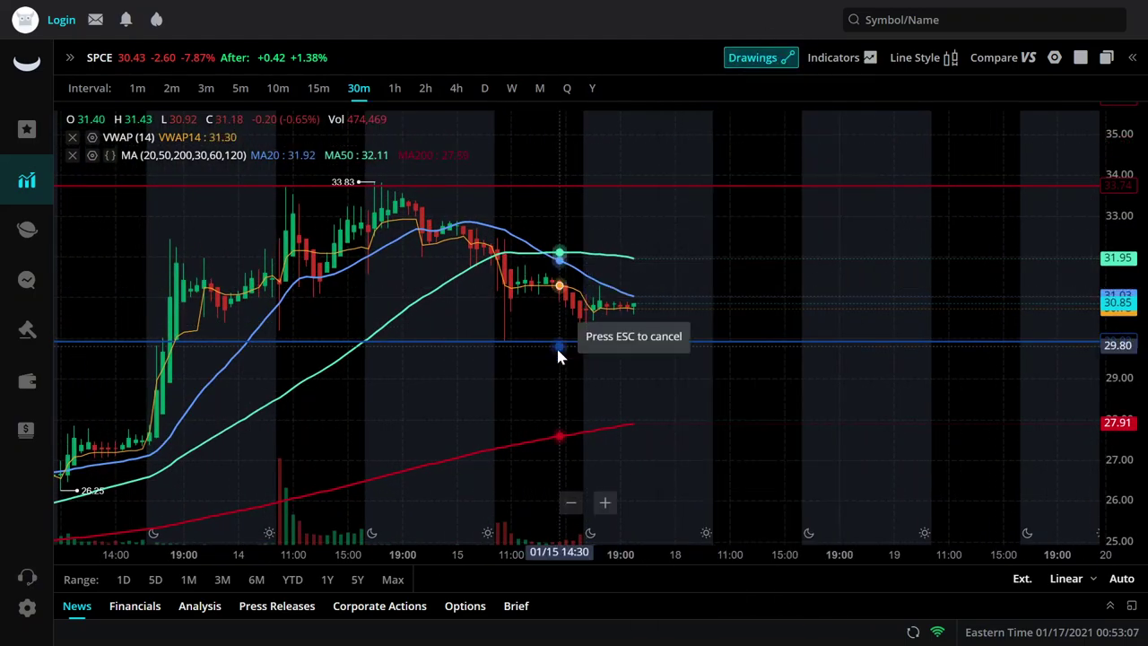
click(502, 339)
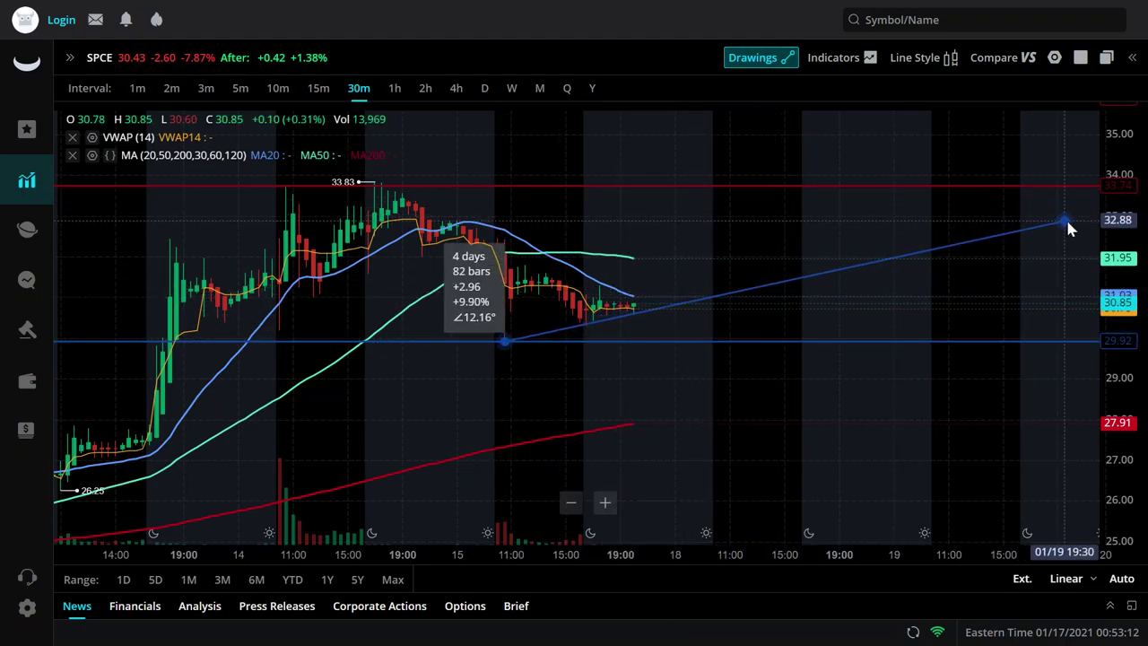
click(1069, 226)
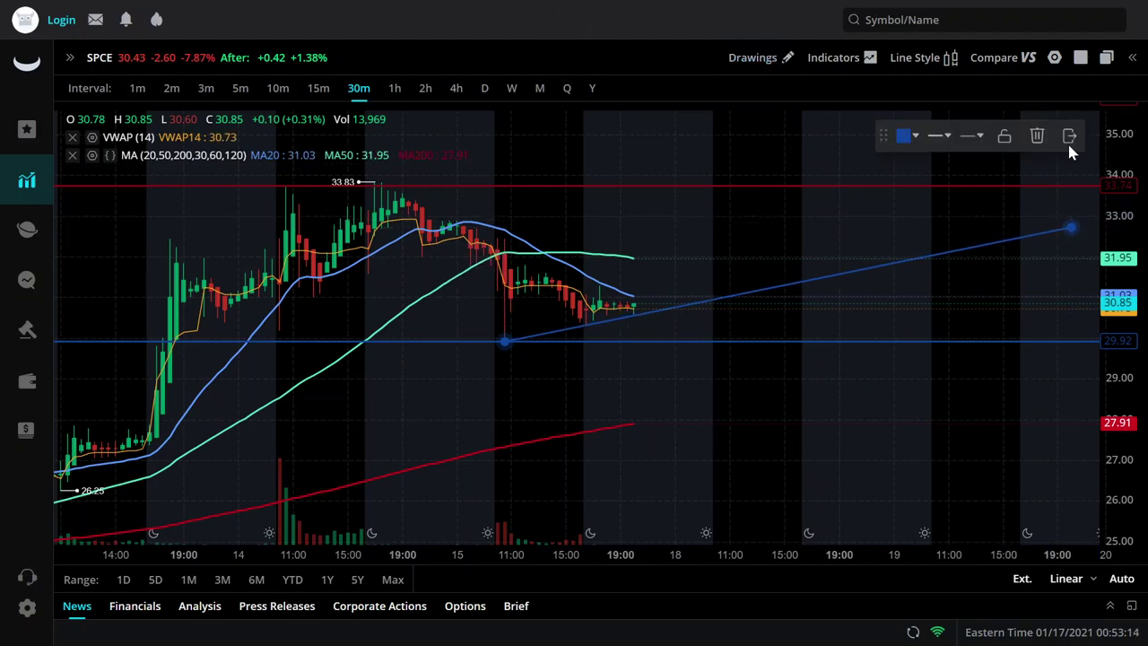
- Draw a falling trendline from the 15th's high meeting the rising one; switch to 15m
click(753, 58)
click(759, 97)
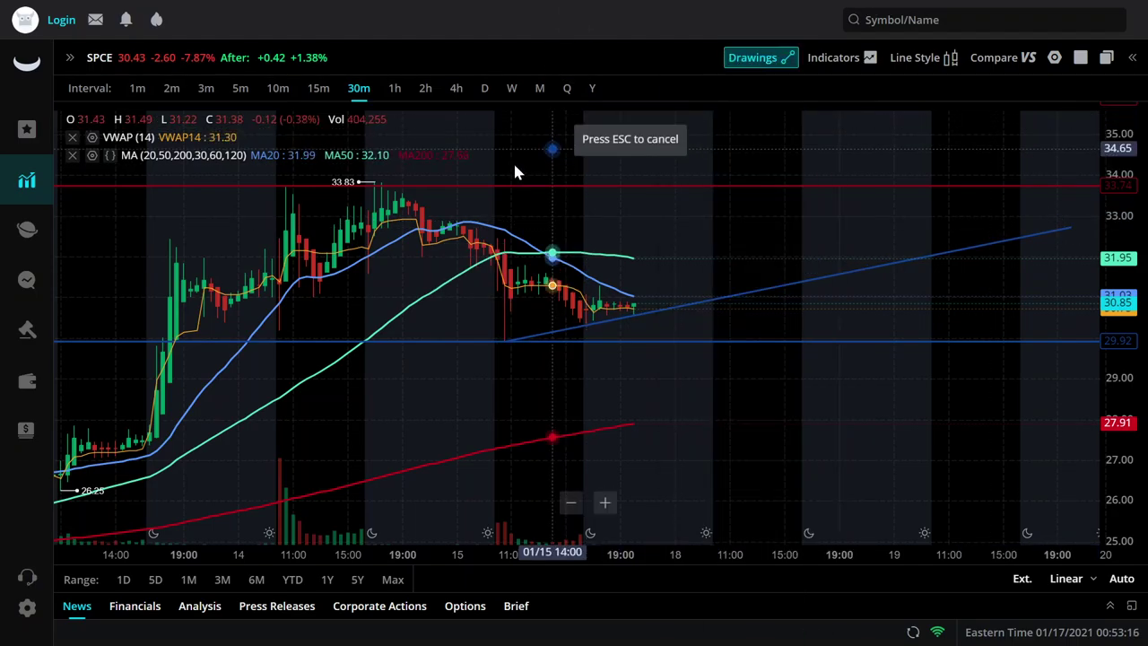
click(506, 239)
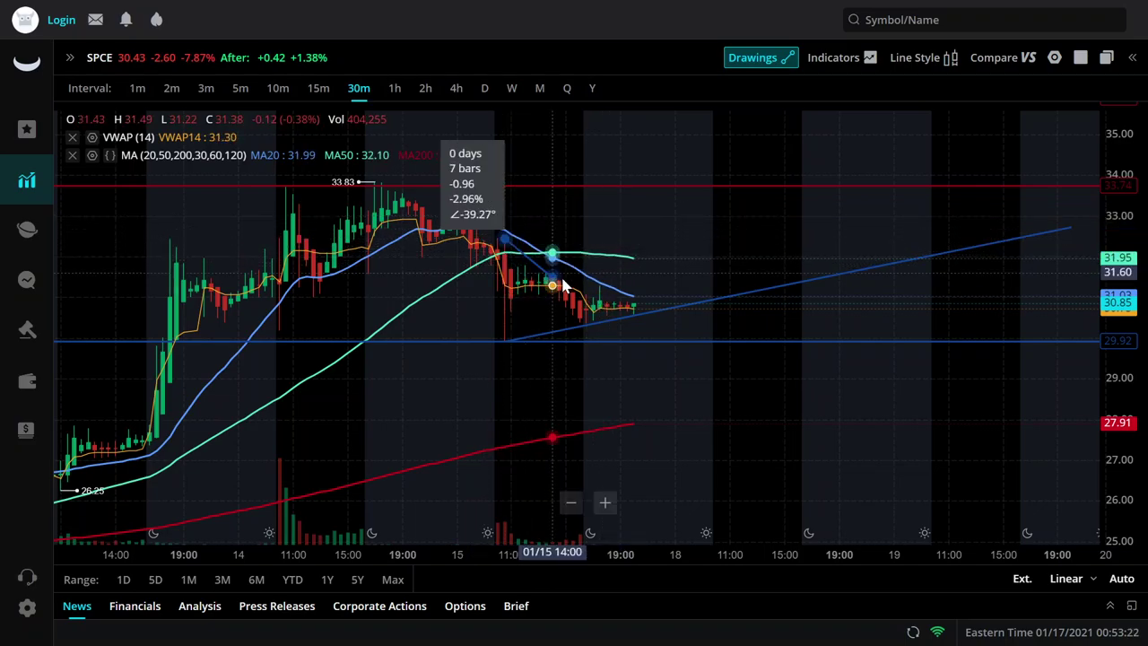
click(662, 308)
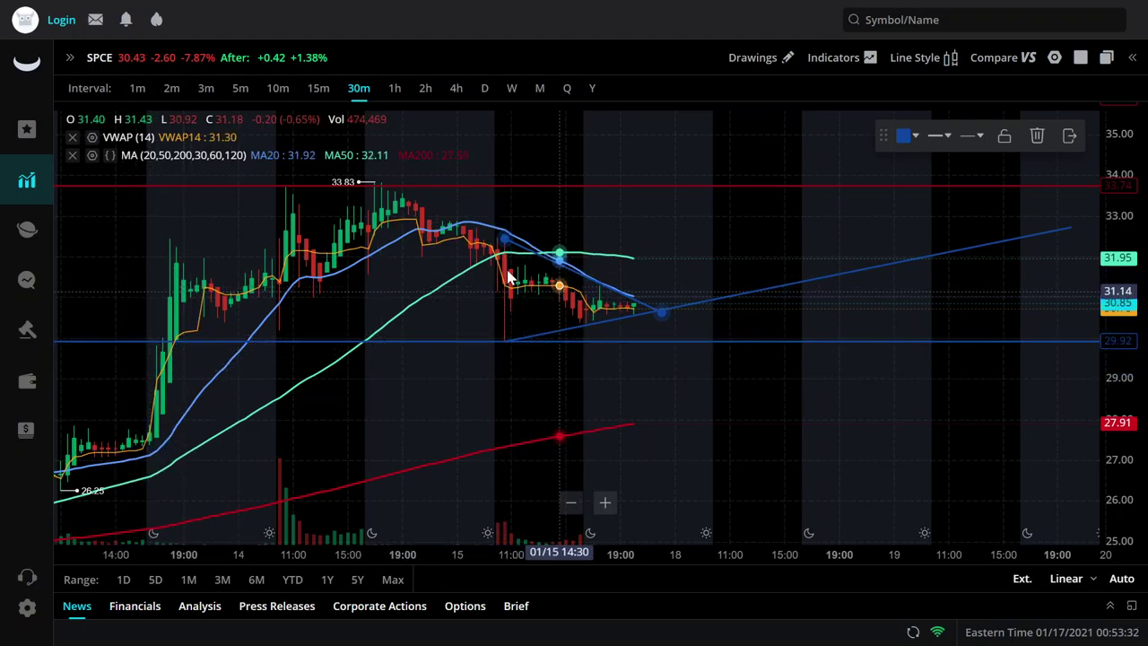
click(318, 88)
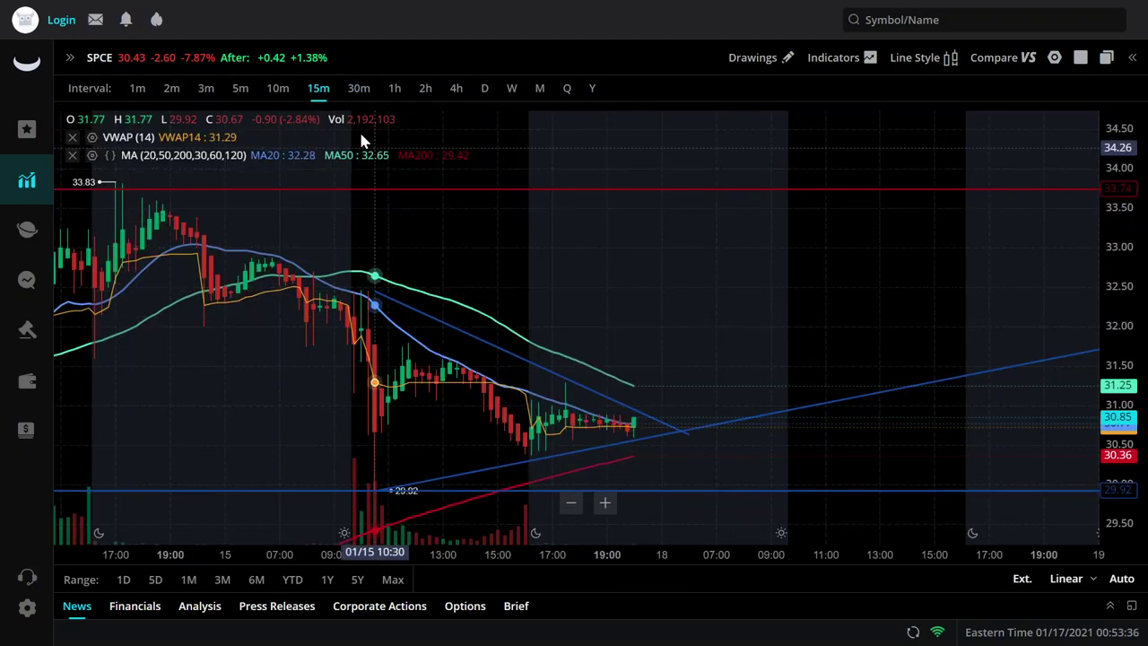
- Switch SPCE to 1-minute candles and zoom out to show the converging trendlines
click(138, 88)
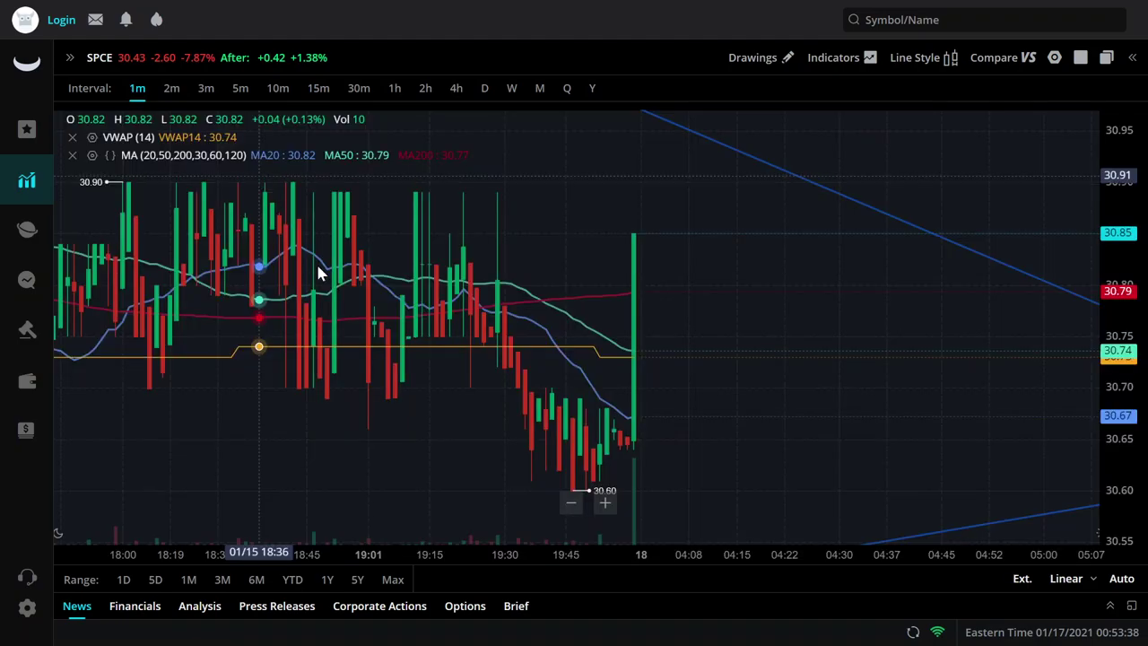
scroll(705, 277, down, 4)
scroll(722, 309, down, 5)
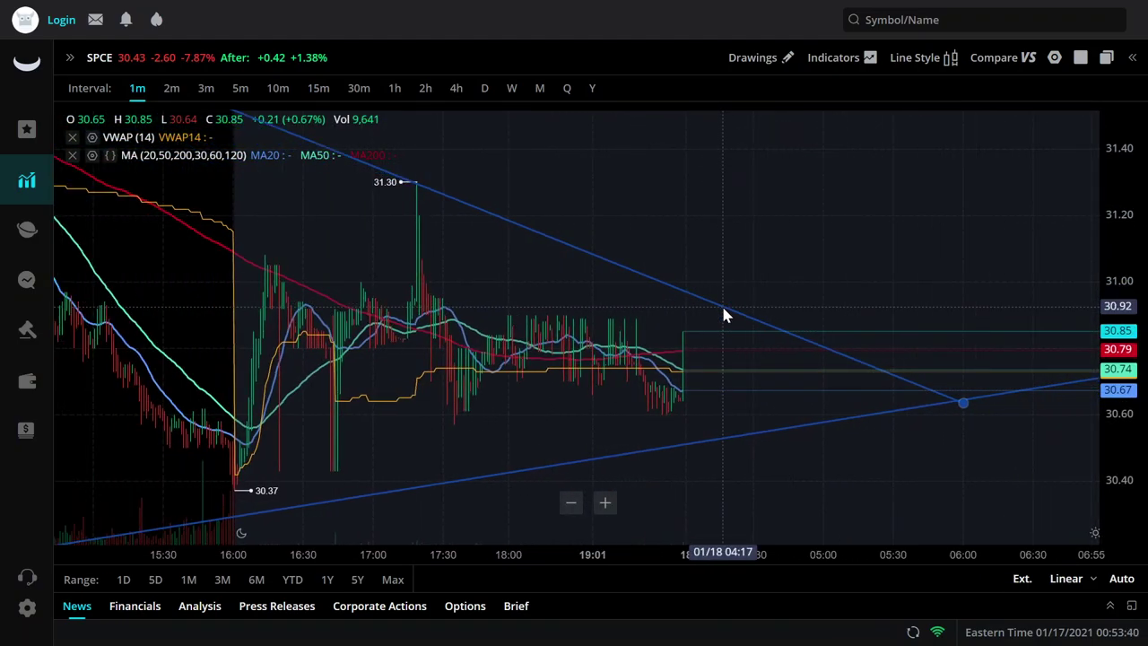
scroll(686, 435, down, 4)
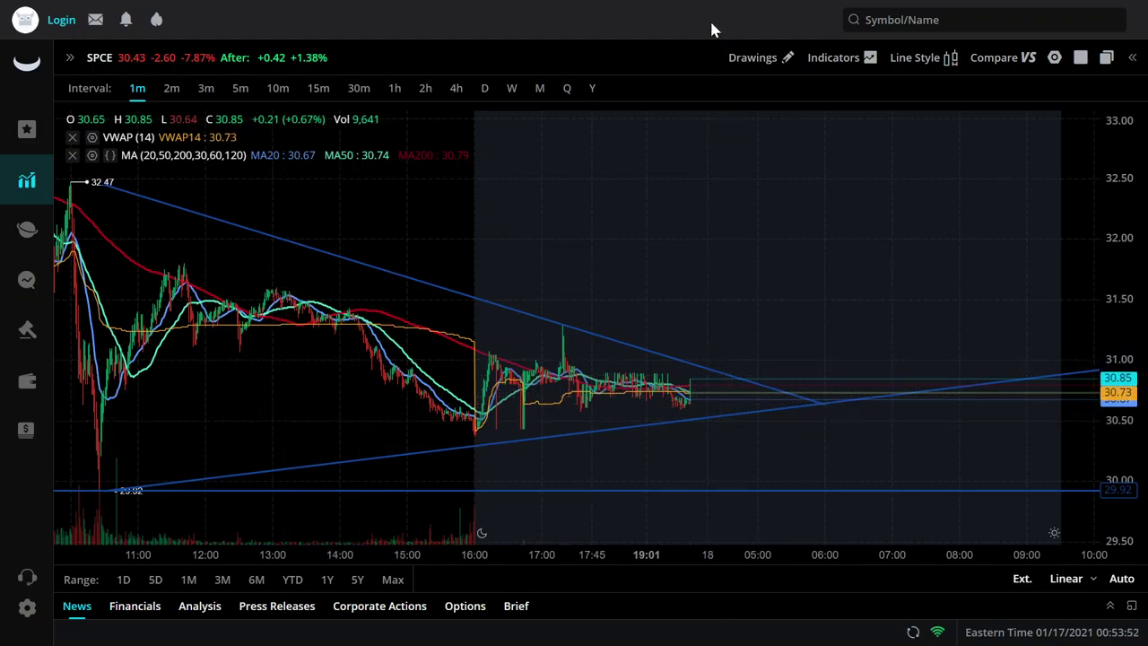
- Draw a rectangle zone from about 30.45 down to 30.00 right of the latest candles
click(756, 62)
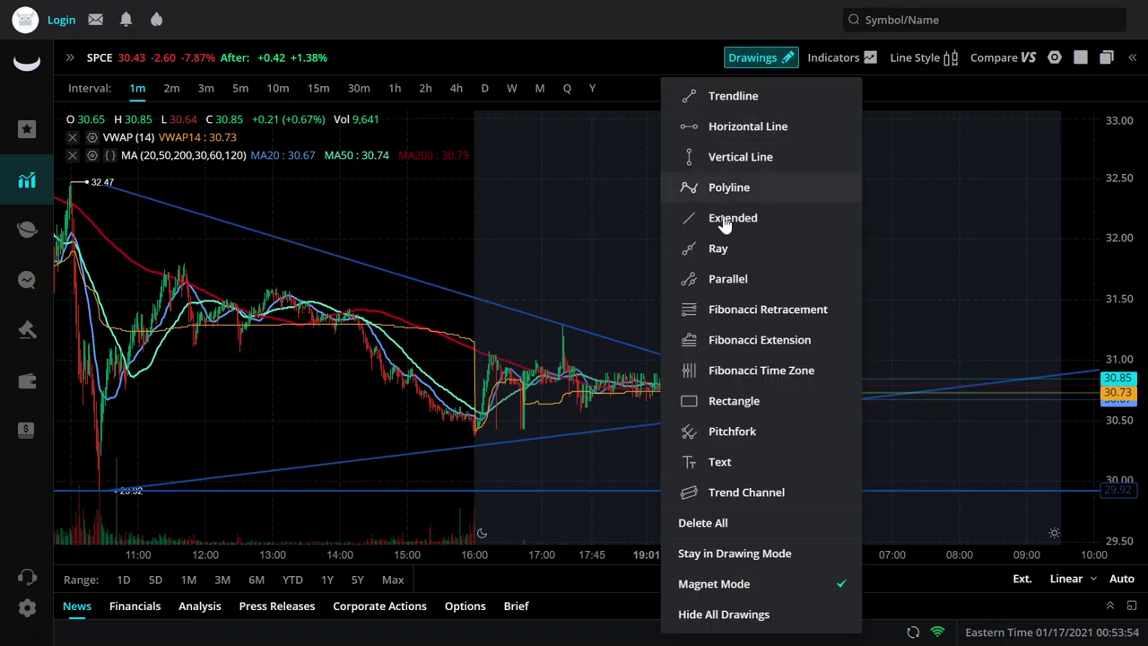
click(733, 408)
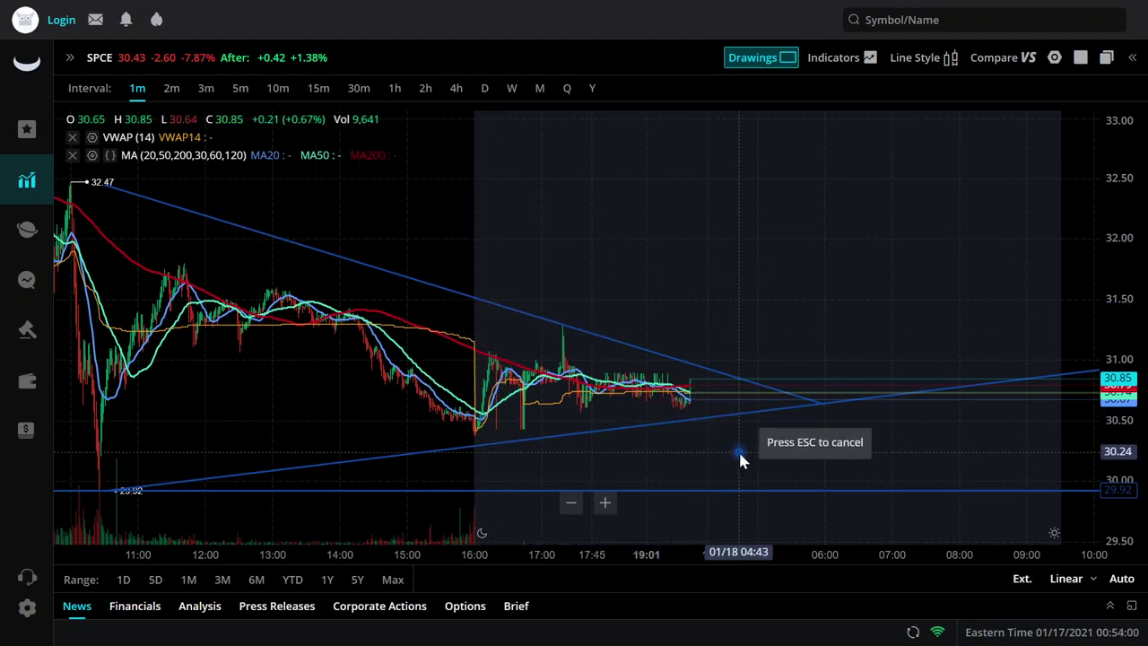
click(711, 426)
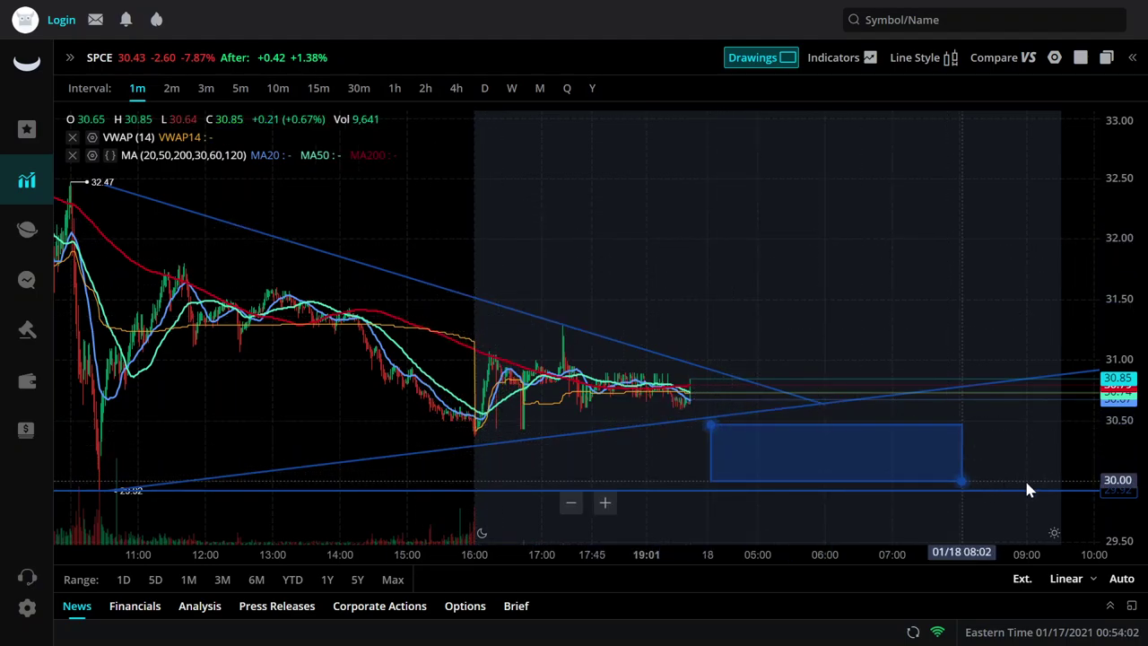
click(1076, 479)
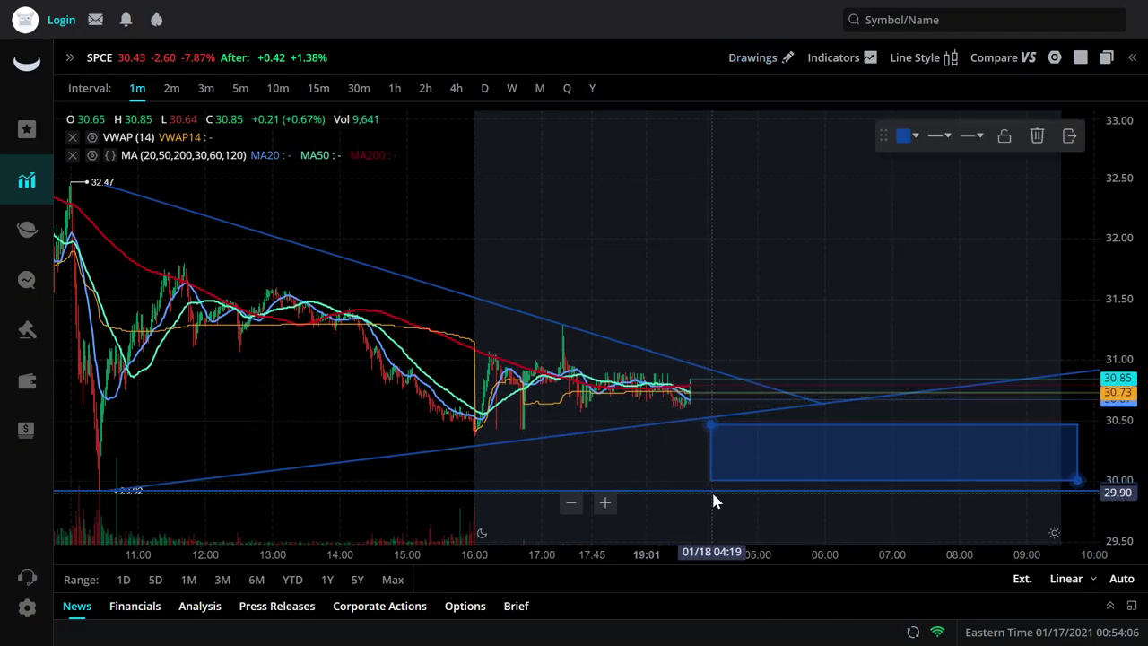
click(1068, 137)
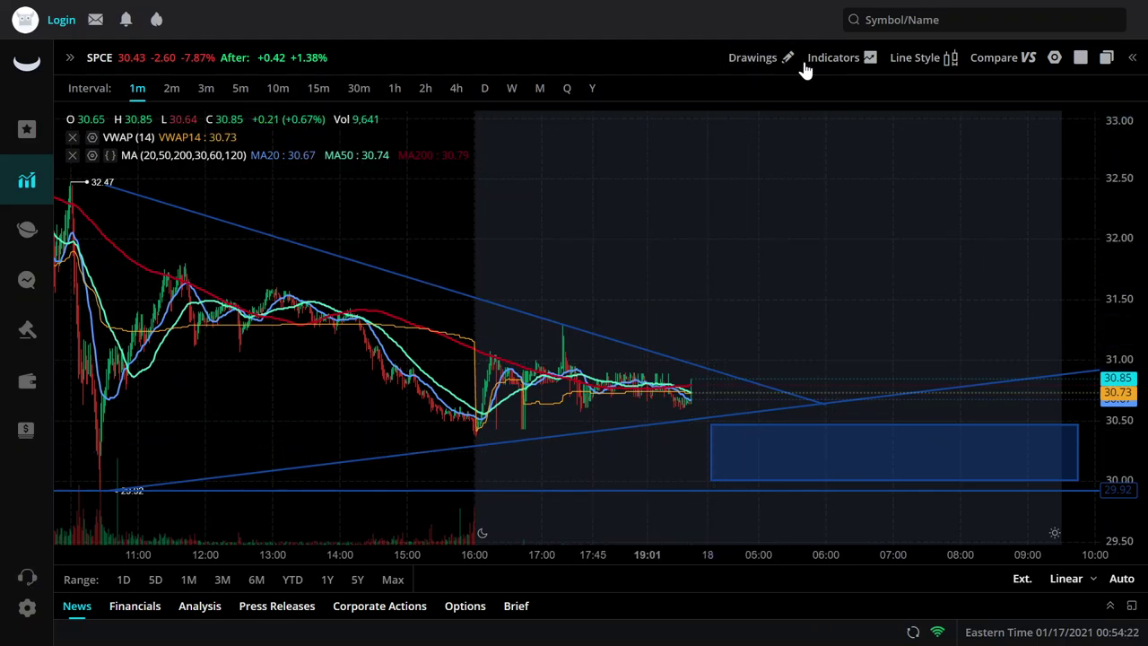
- Add a red horizontal resistance line at 31.30 level with the spike high
click(757, 58)
click(774, 120)
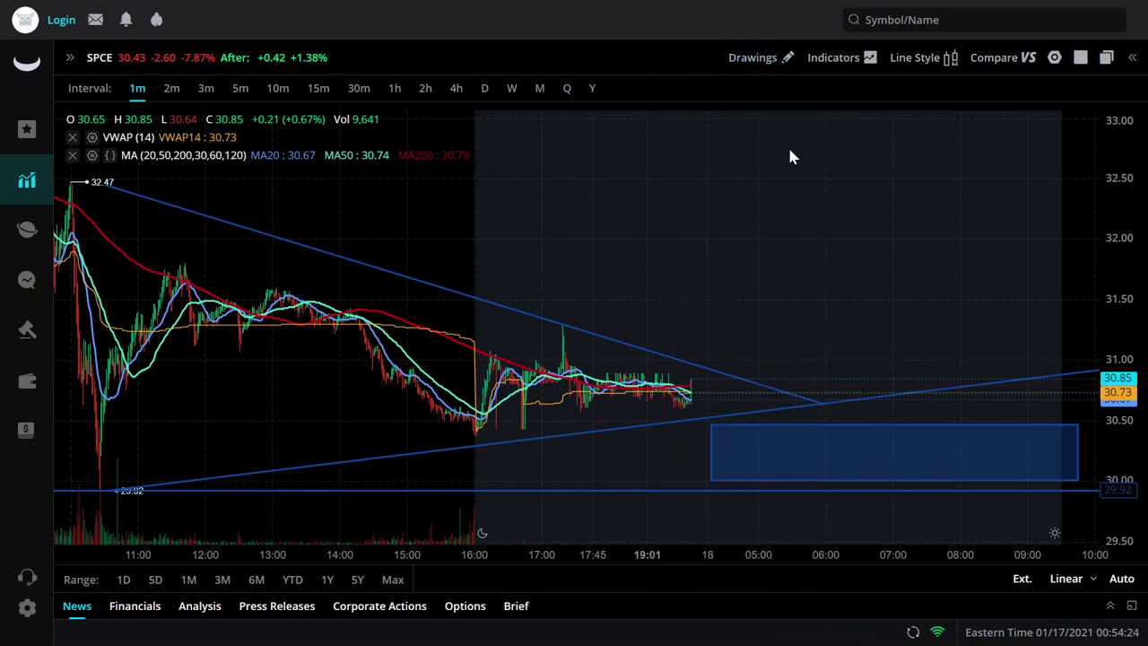
click(709, 325)
click(904, 135)
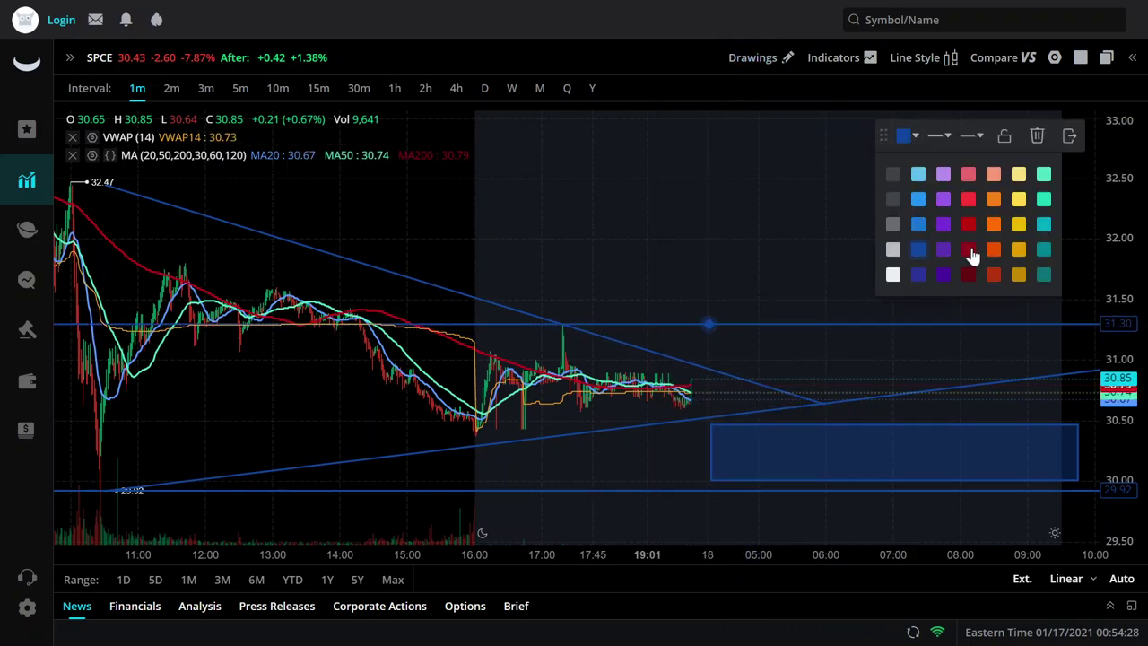
scroll(576, 271, up, 10)
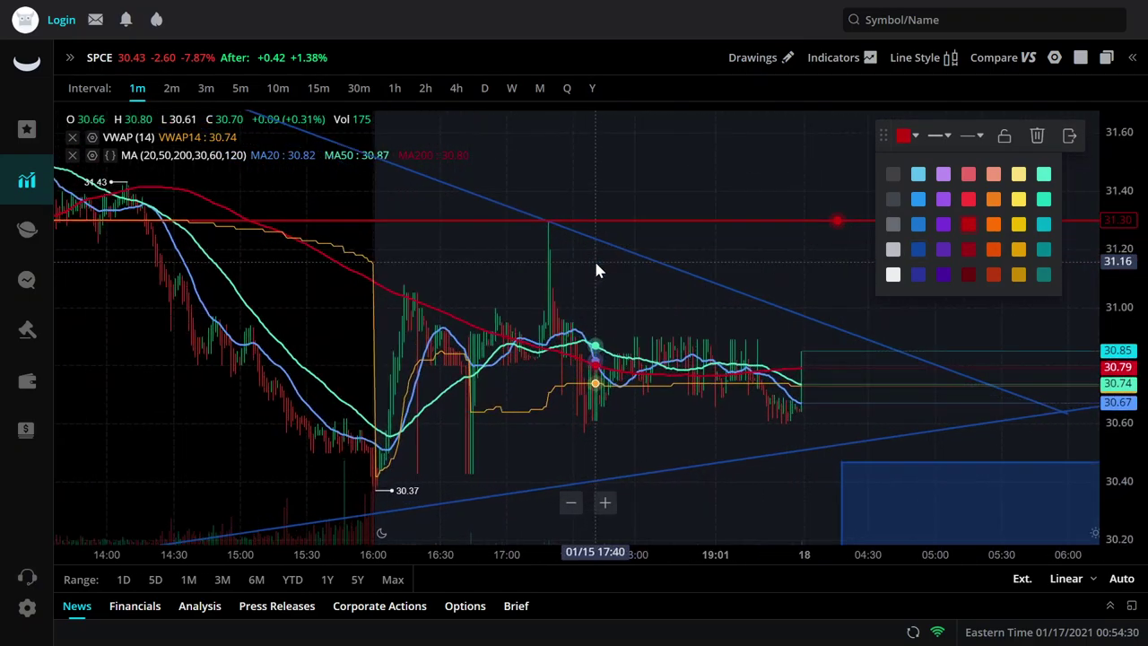
scroll(604, 278, up, 5)
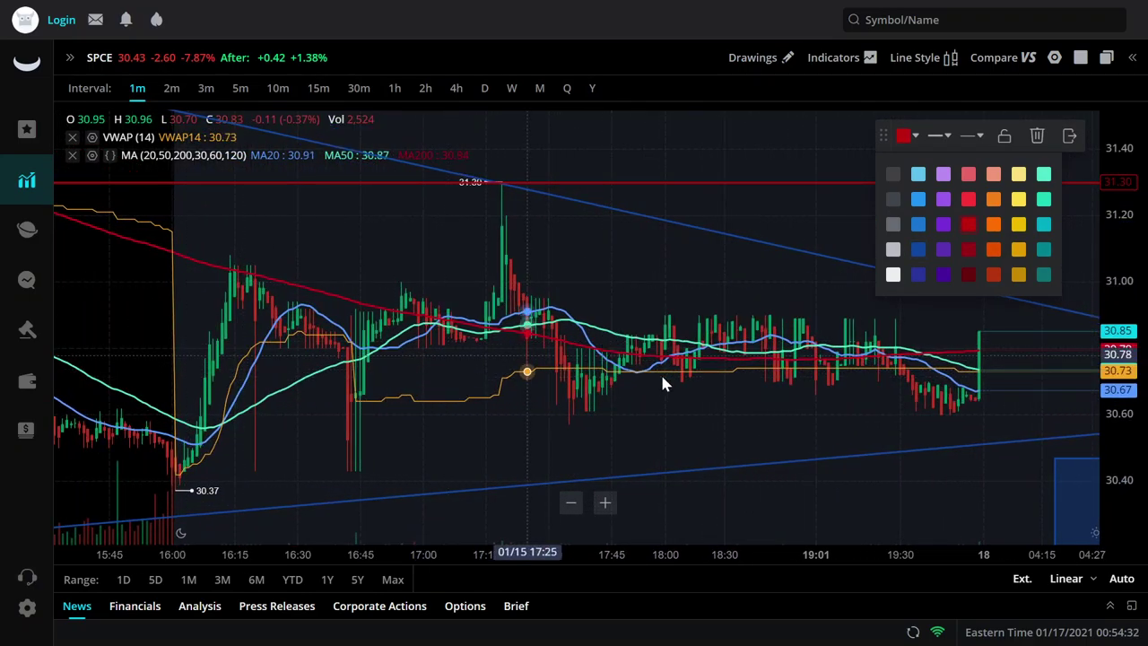
scroll(556, 286, down, 3)
scroll(557, 287, up, 3)
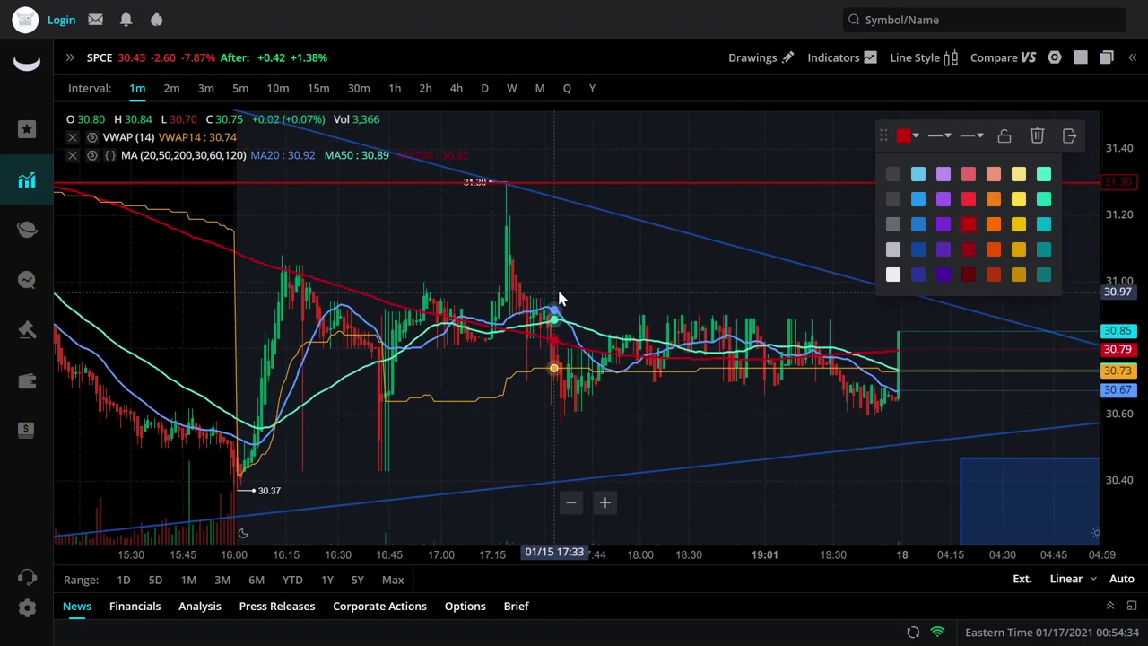
scroll(498, 211, up, 3)
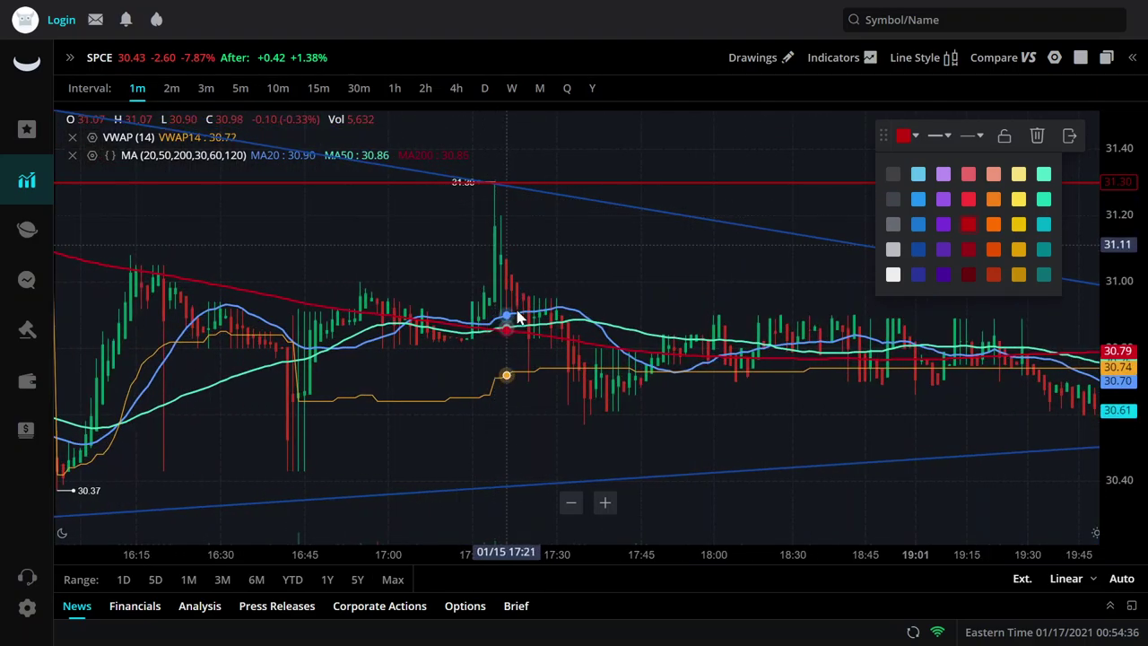
scroll(568, 285, down, 2)
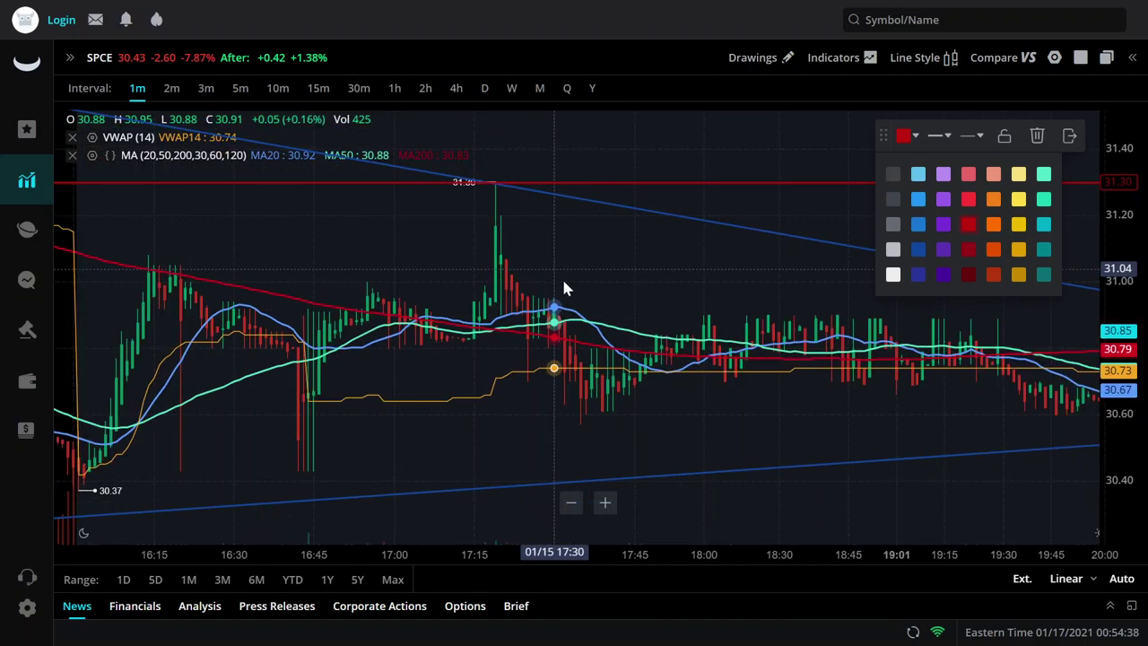
scroll(564, 269, down, 10)
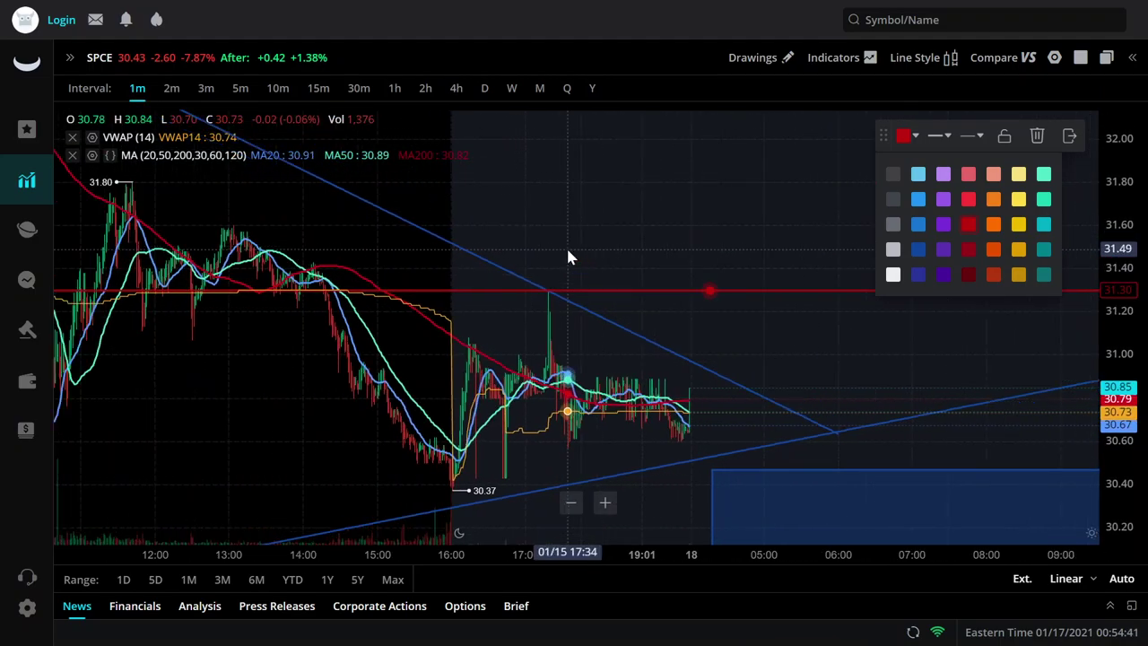
scroll(566, 257, down, 1)
drag(430, 205, 584, 215)
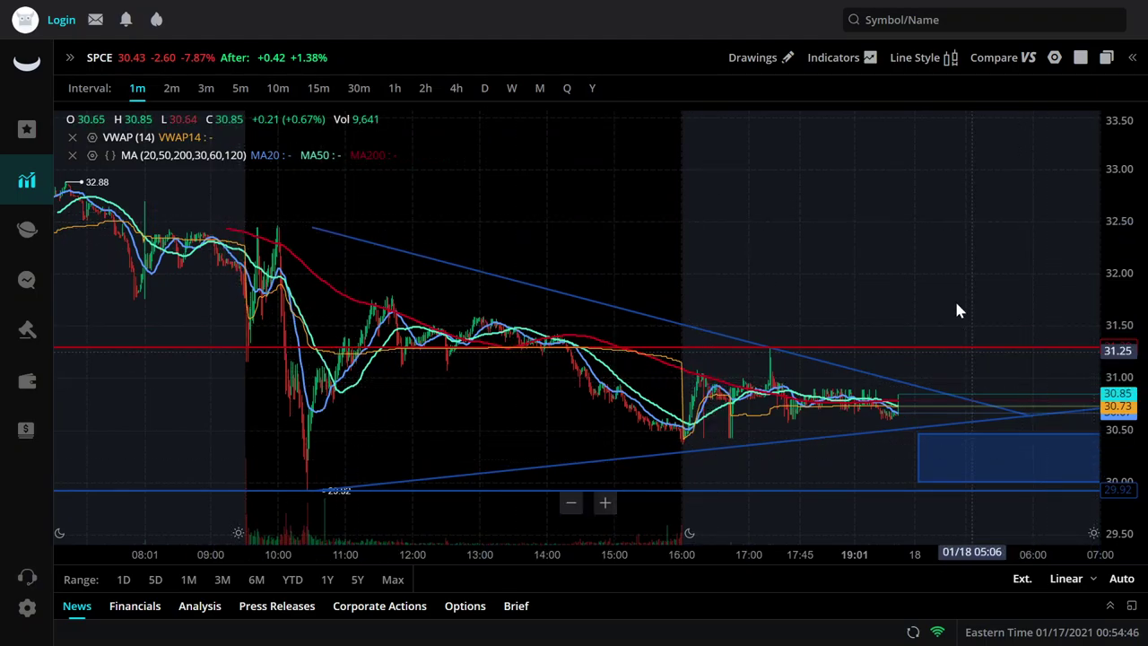
- Add a new horizontal line near 31.59 and raise it to 31.64
scroll(924, 332, right, 1)
scroll(843, 134, right, 4)
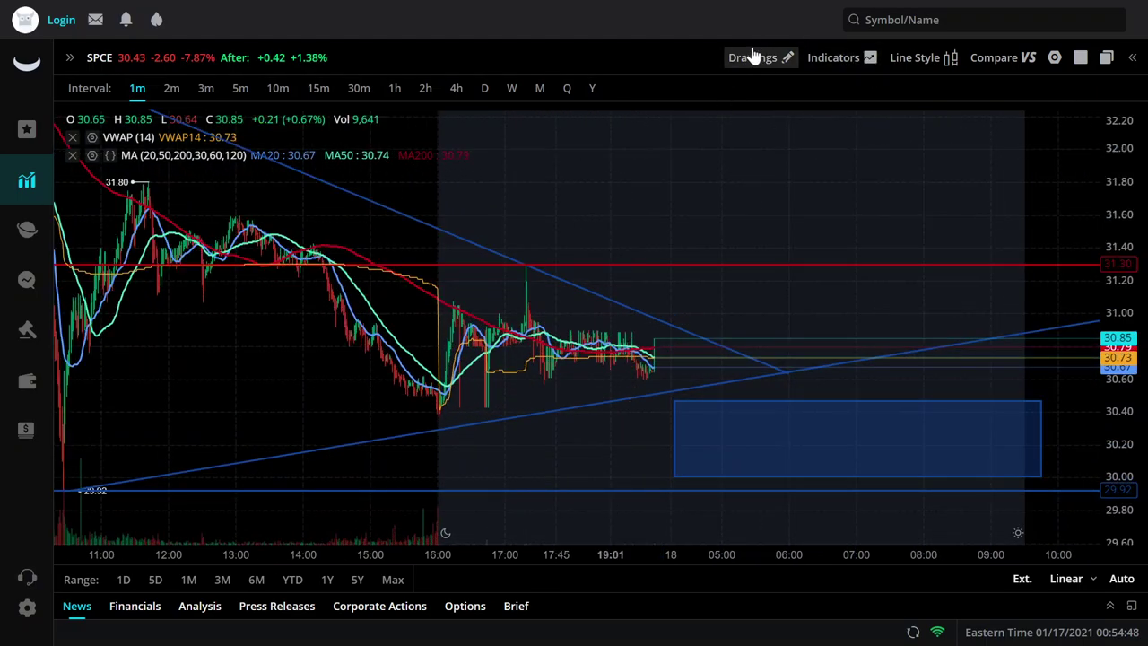
click(787, 57)
click(705, 126)
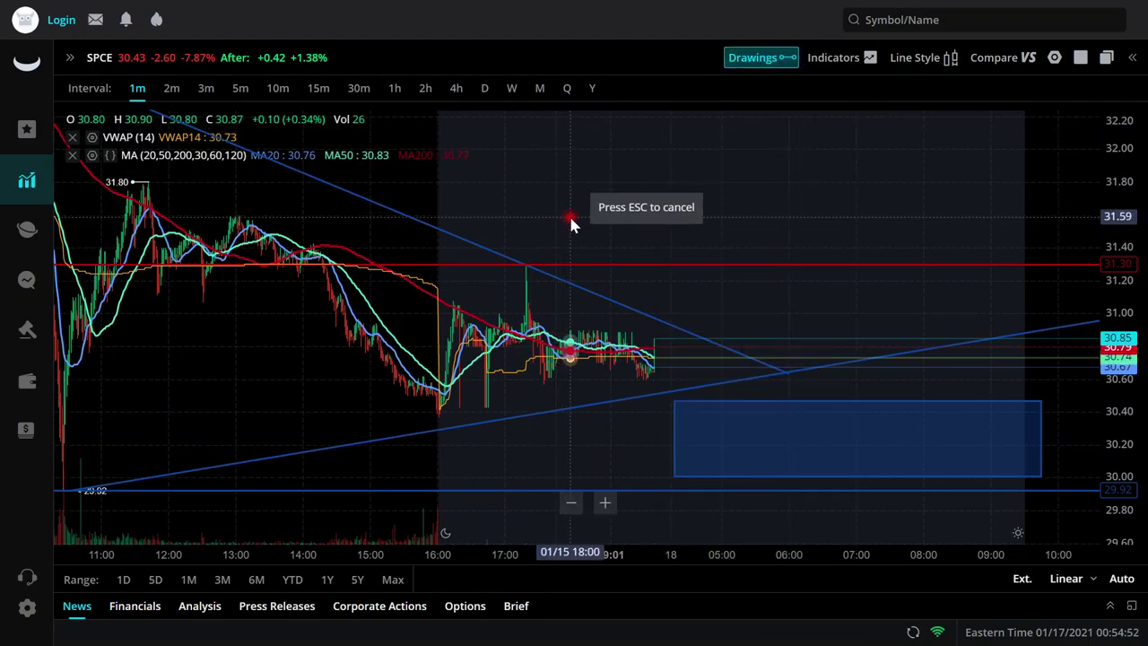
click(570, 217)
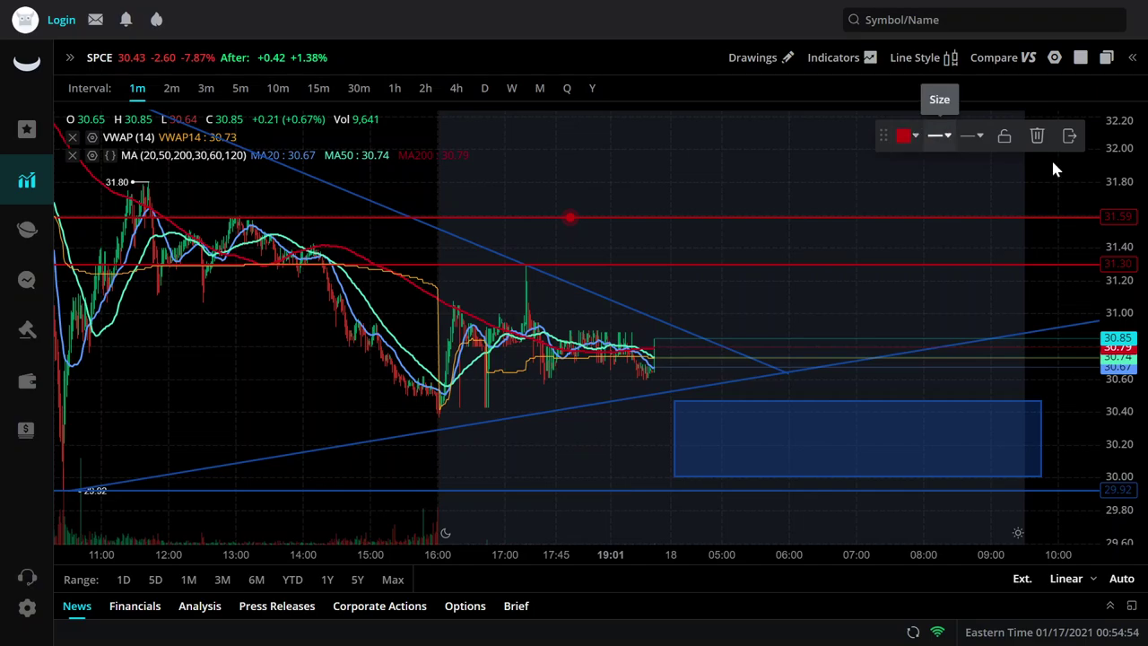
click(1068, 135)
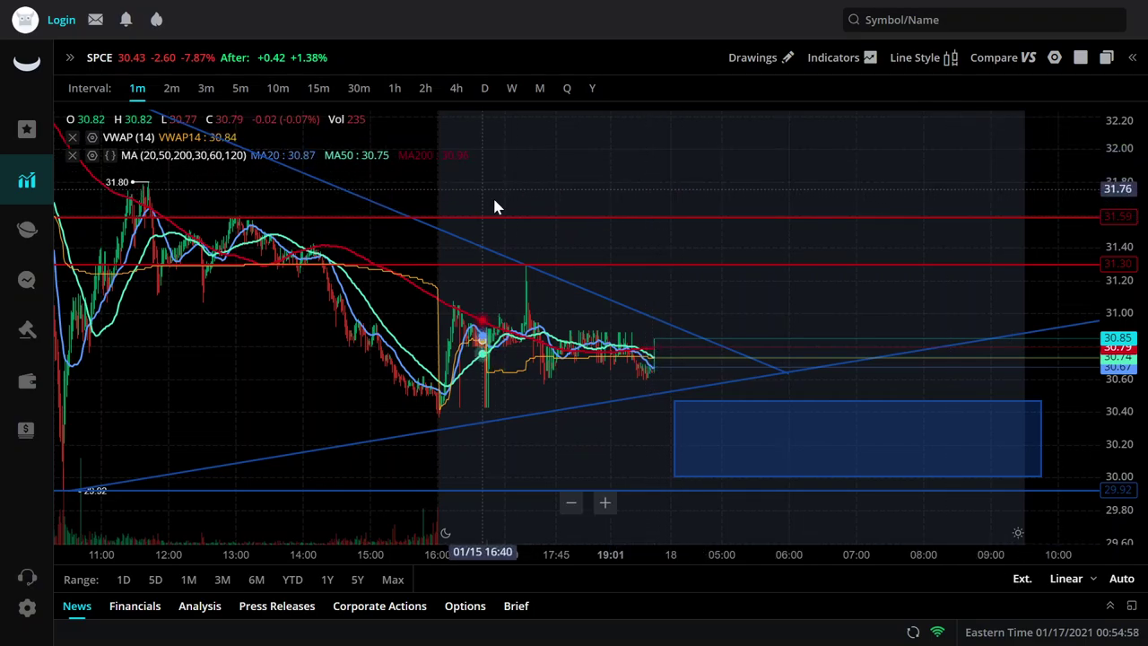
drag(509, 216, 510, 205)
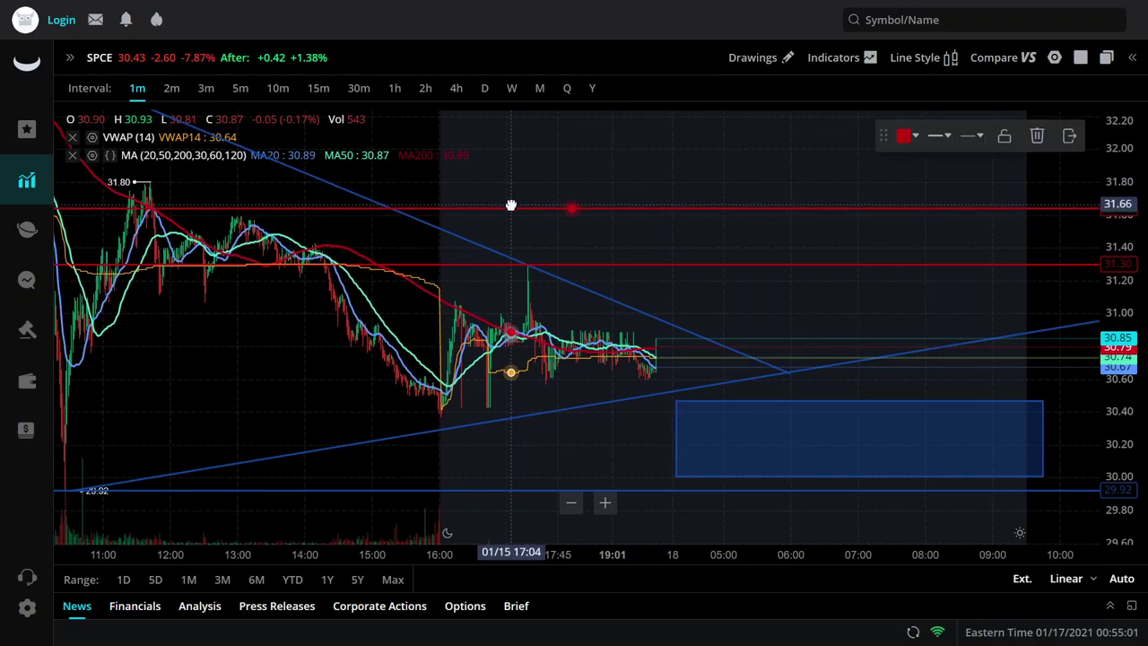
click(790, 311)
- Move the 31.30 line up to 31.43
scroll(720, 297, right, 3)
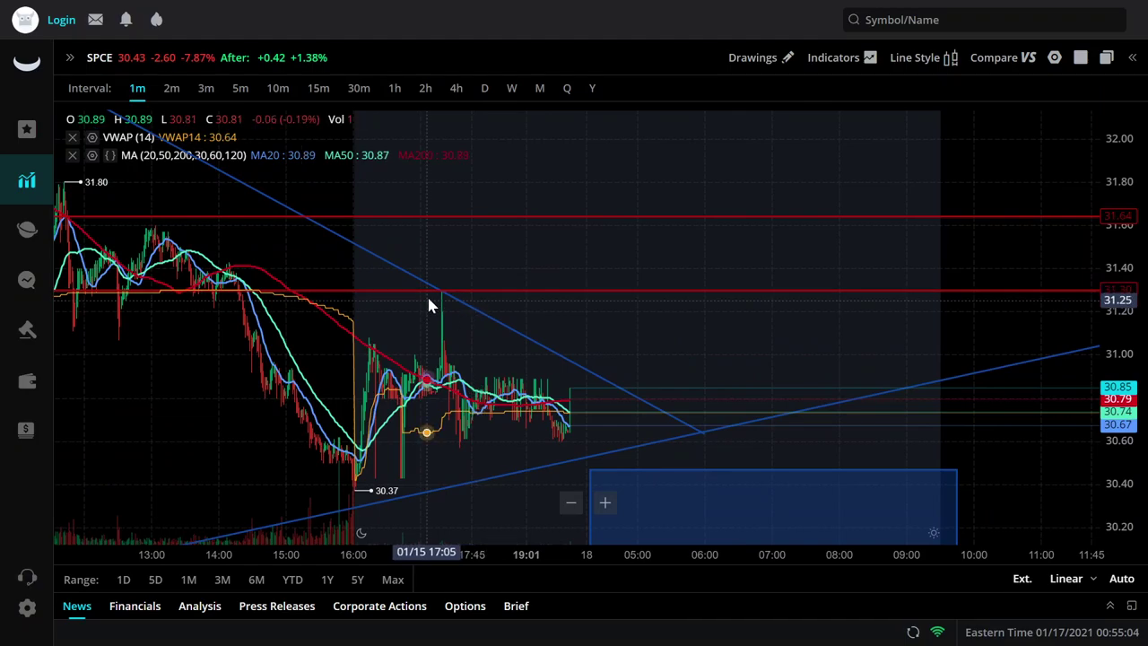
drag(466, 292, 472, 263)
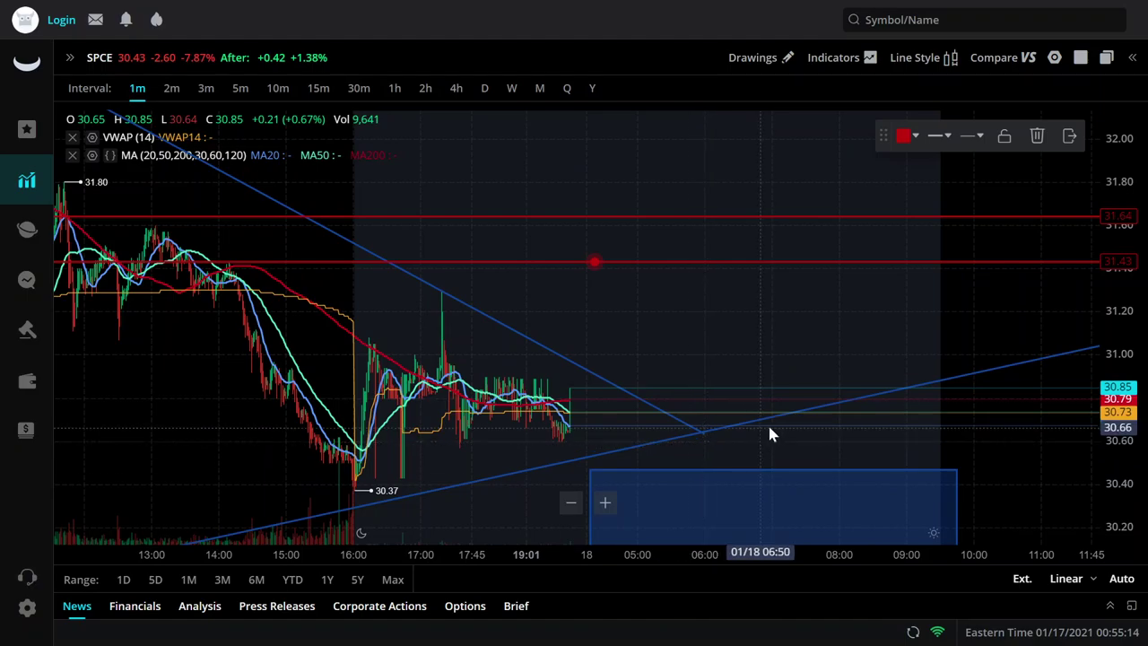
mouse_move(775, 419)
mouse_down()
mouse_move(760, 407)
mouse_move(658, 426)
mouse_move(631, 392)
mouse_move(638, 400)
mouse_up()
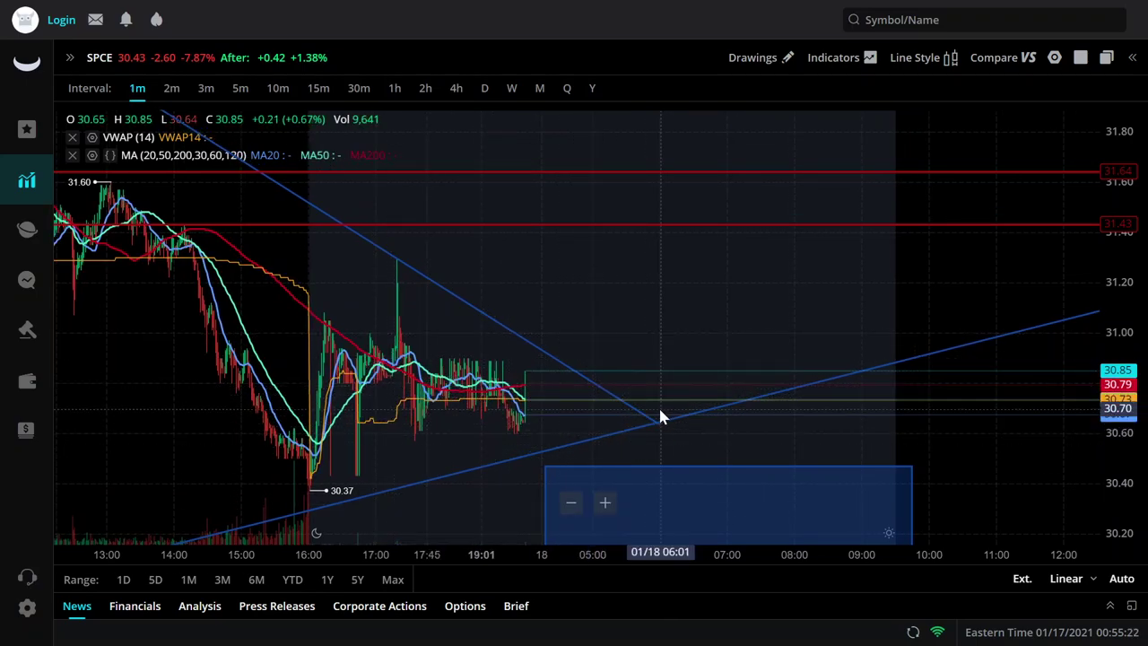
- Draw a red rectangle zone from about 31.40 to 31.00, then switch SPCE to 5-minute candles
click(754, 57)
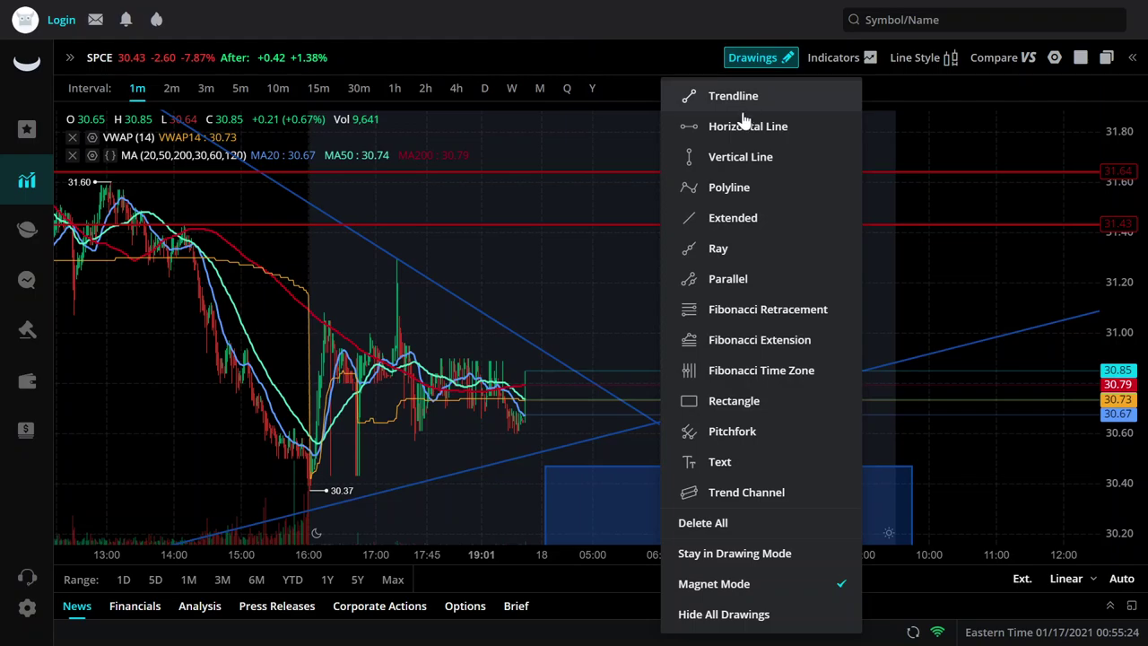
click(734, 401)
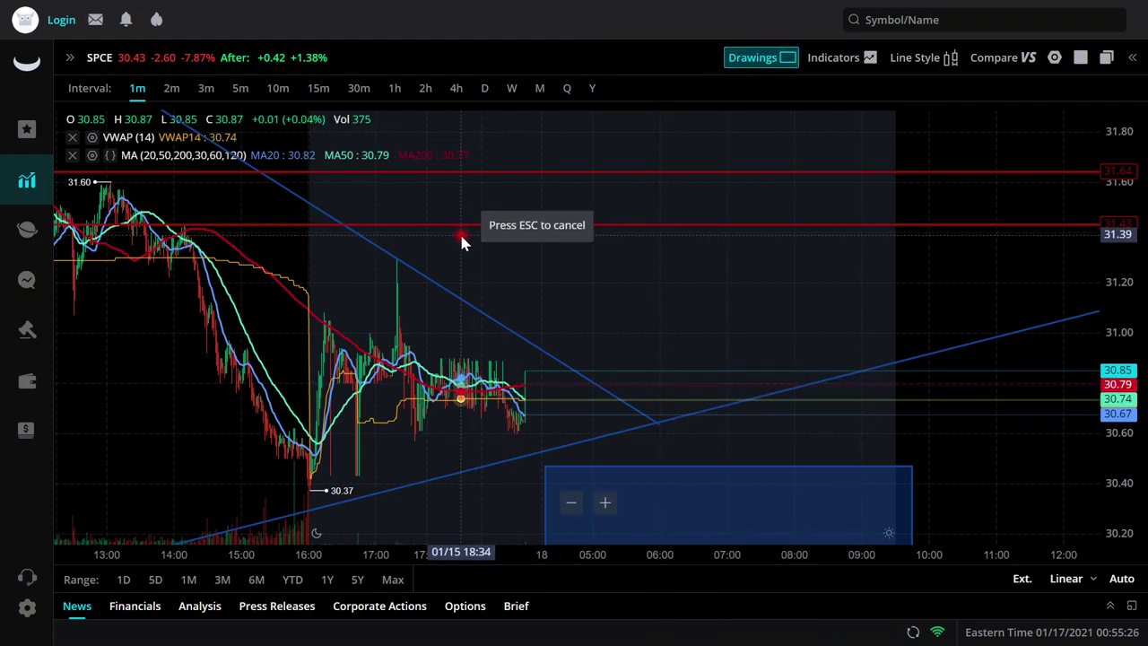
drag(461, 236, 515, 295)
mouse_move(570, 337)
mouse_down()
mouse_move(732, 299)
mouse_move(884, 320)
mouse_move(895, 336)
mouse_up()
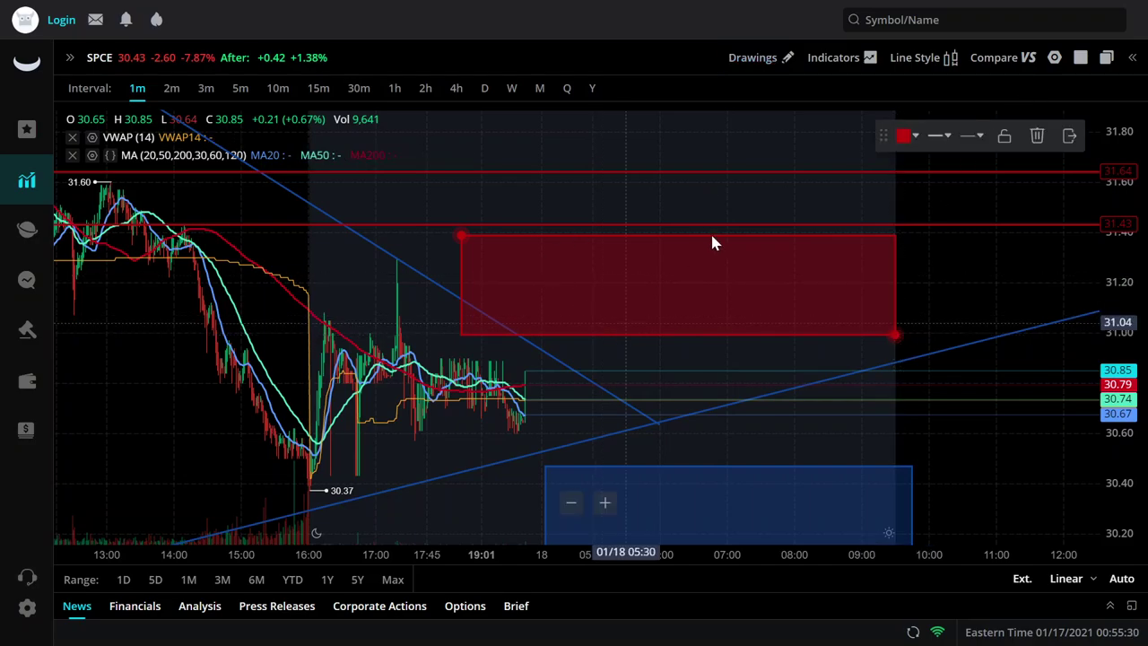
click(252, 90)
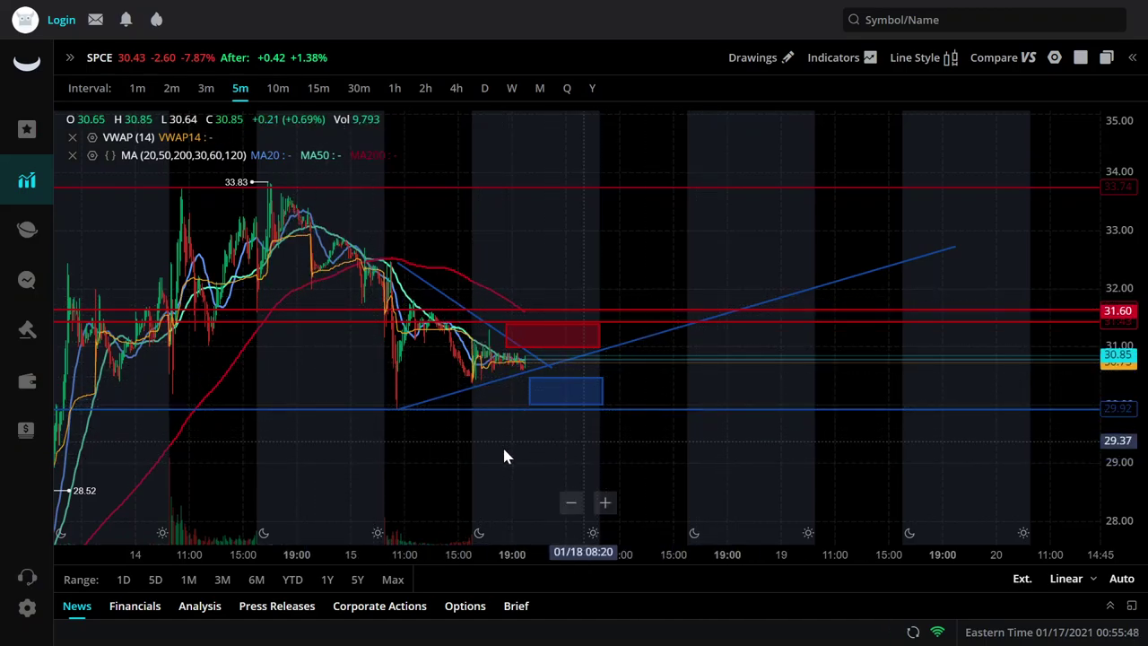
- Add a blue horizontal line at 27.90 on the SPCE 5-minute chart
drag(502, 444, 665, 423)
click(785, 56)
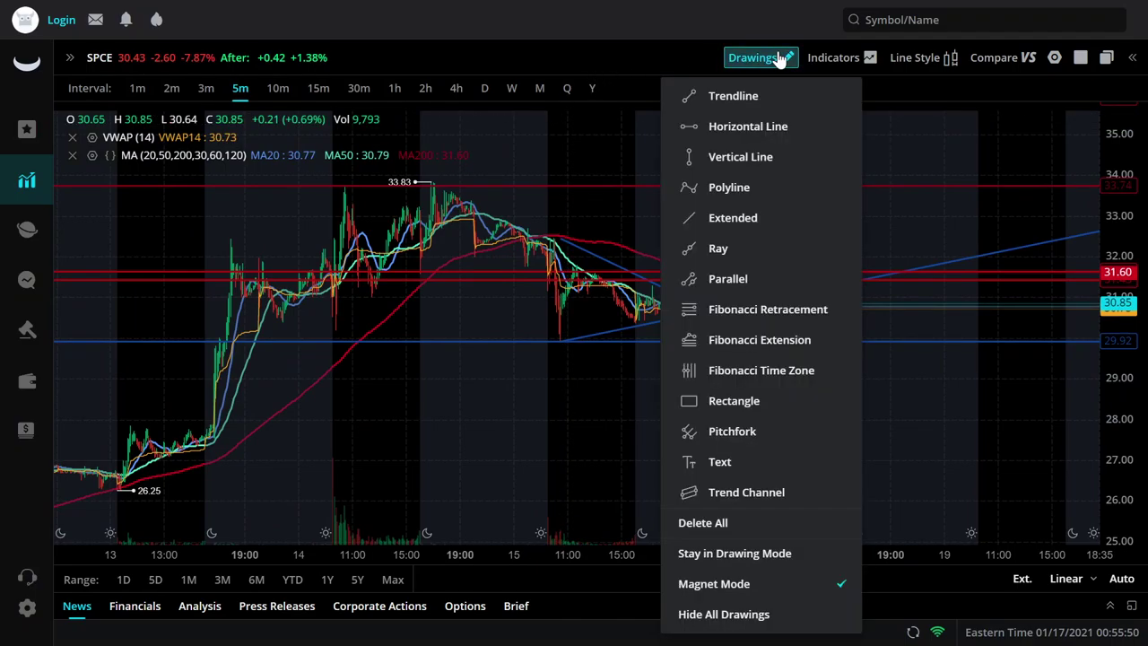
click(733, 123)
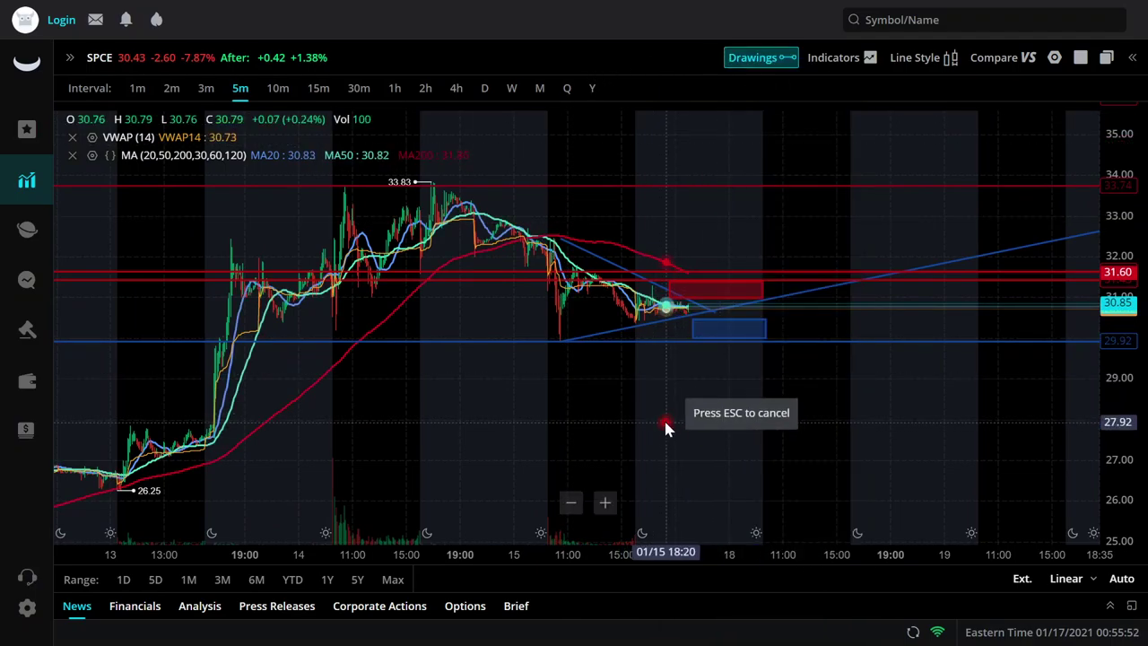
click(669, 423)
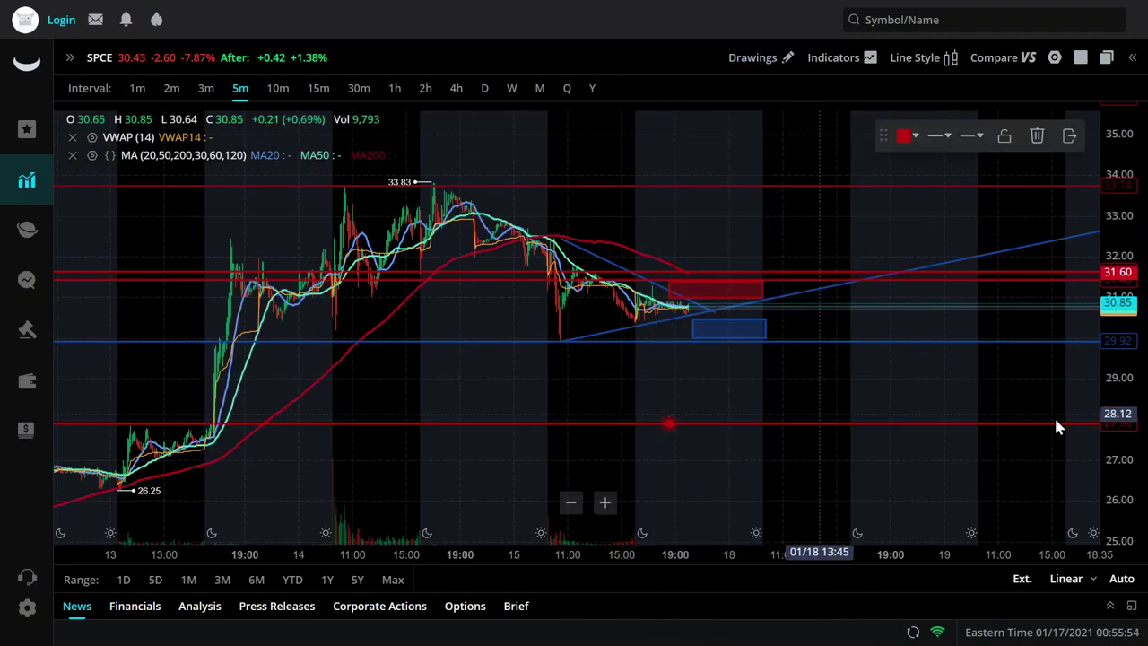
click(904, 136)
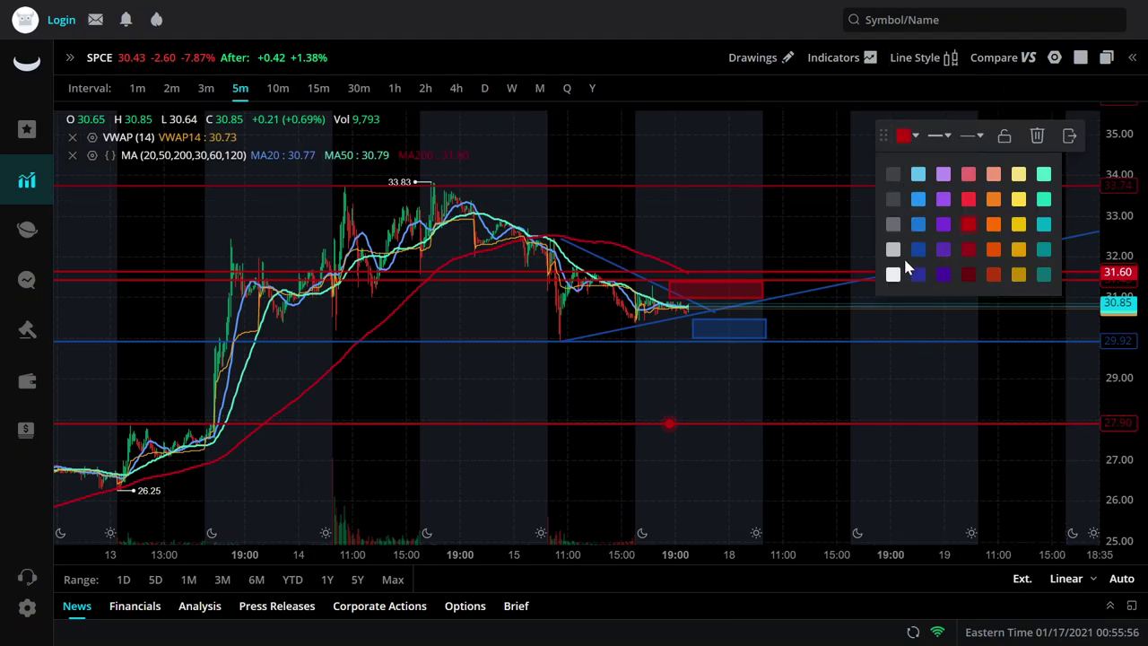
click(917, 250)
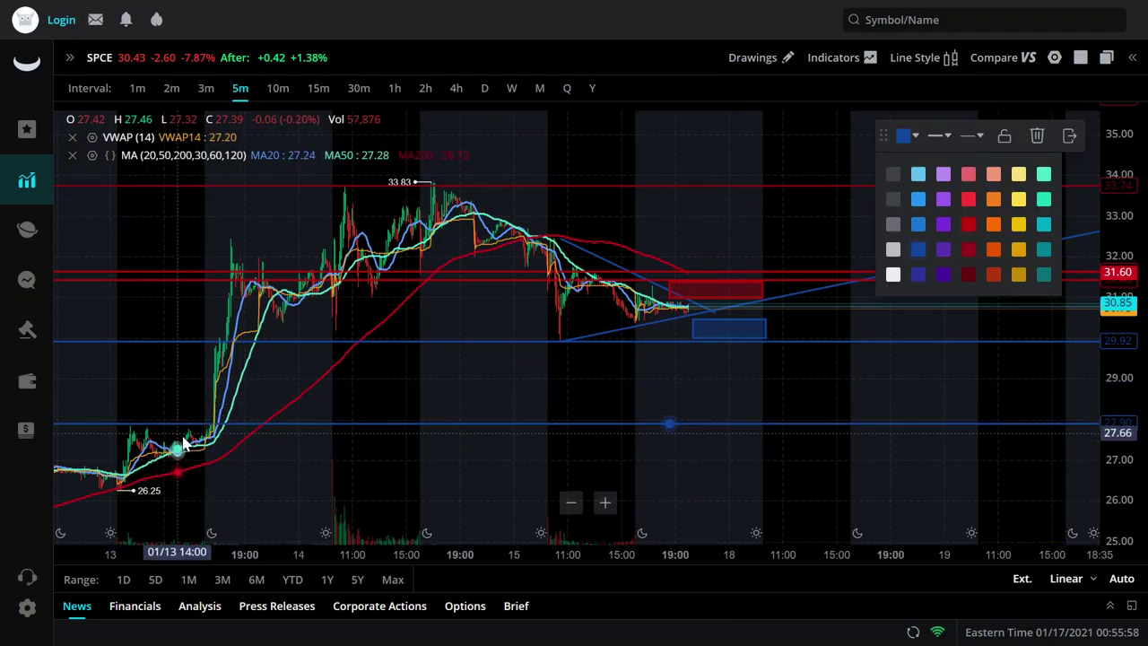
- Pan and zoom around the SPCE 5-minute chart and select the rising blue trendline
scroll(197, 449, up, 3)
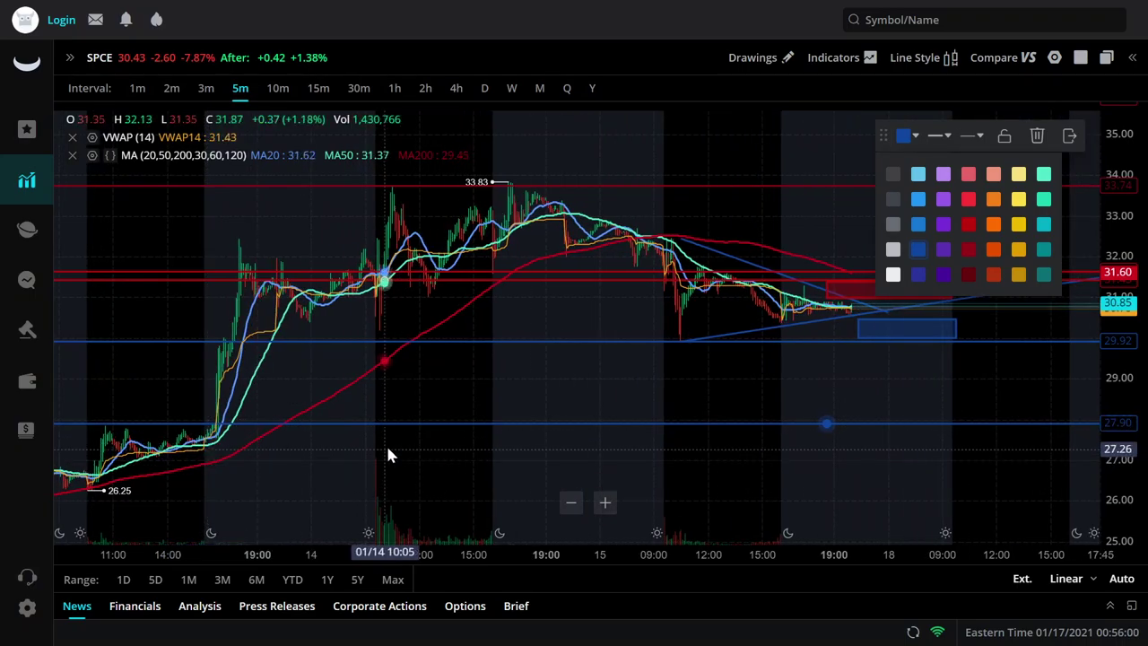
drag(387, 455, 541, 495)
scroll(469, 456, up, 3)
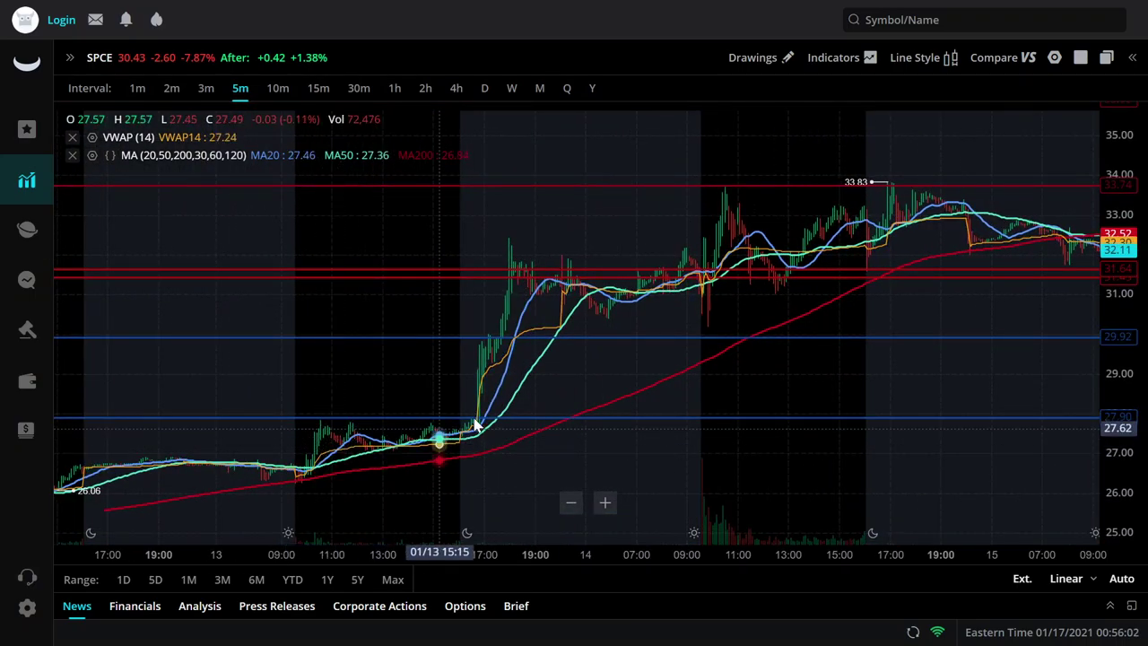
drag(559, 454, 324, 458)
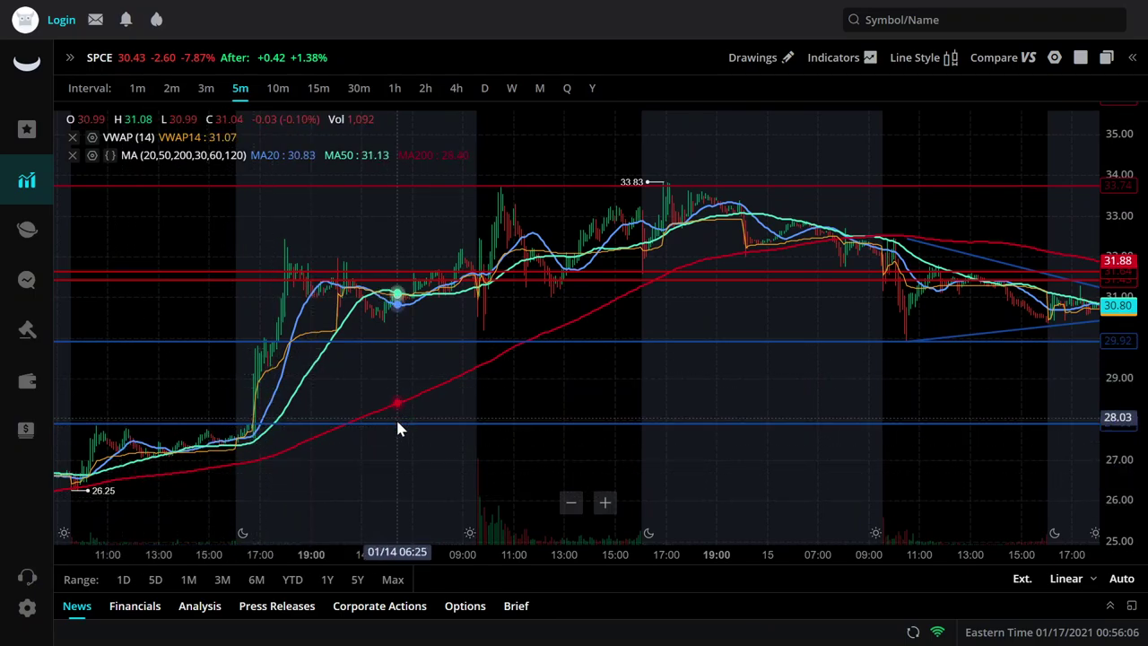
drag(575, 467, 487, 456)
scroll(302, 377, up, 3)
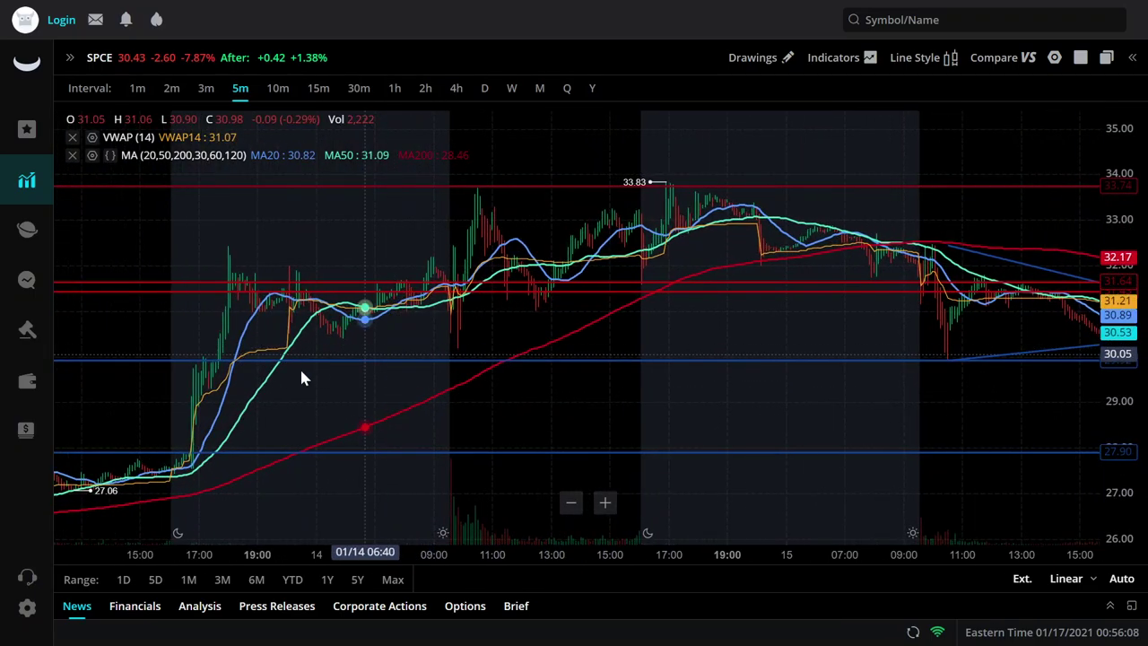
scroll(646, 404, down, 3)
drag(819, 380, 440, 420)
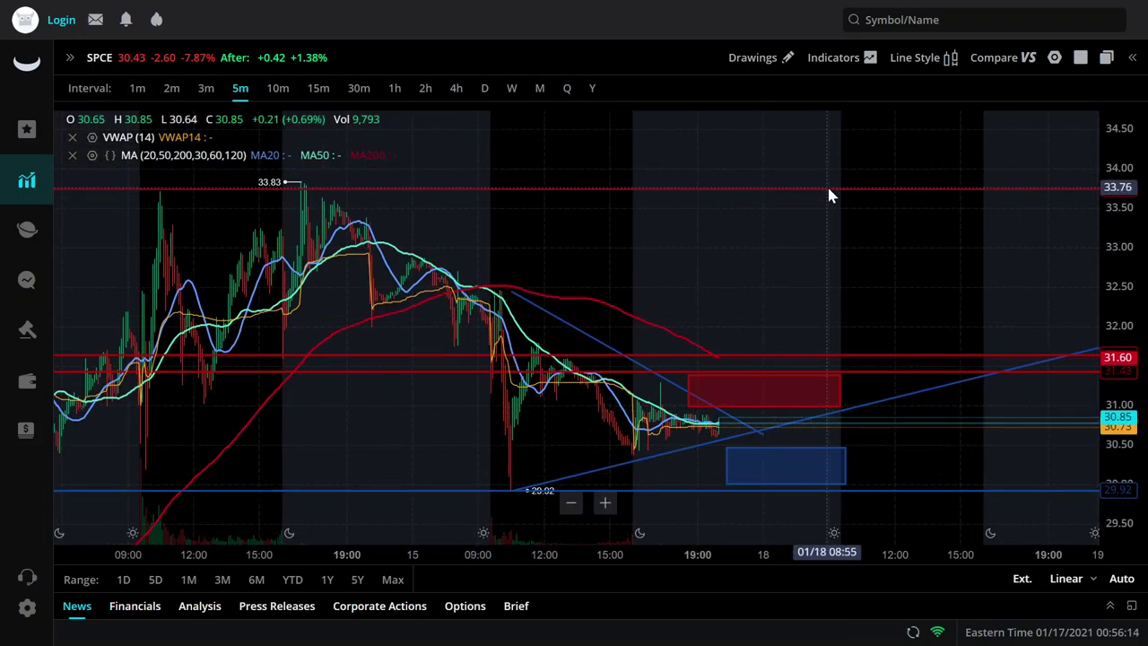
scroll(795, 248, down, 3)
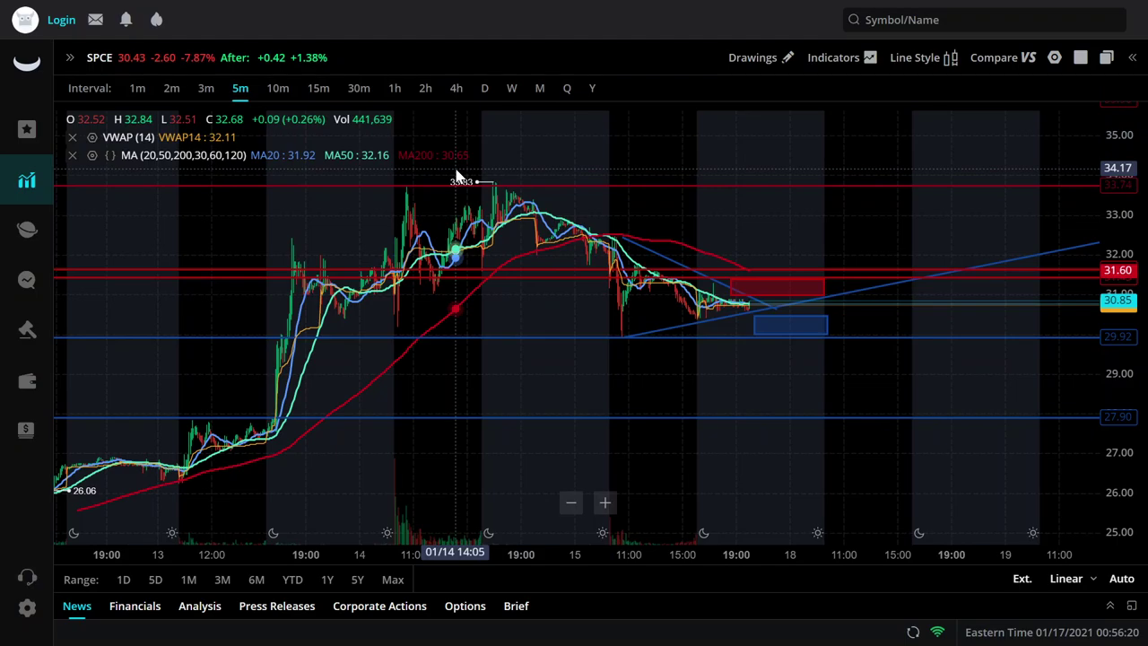
scroll(779, 319, up, 4)
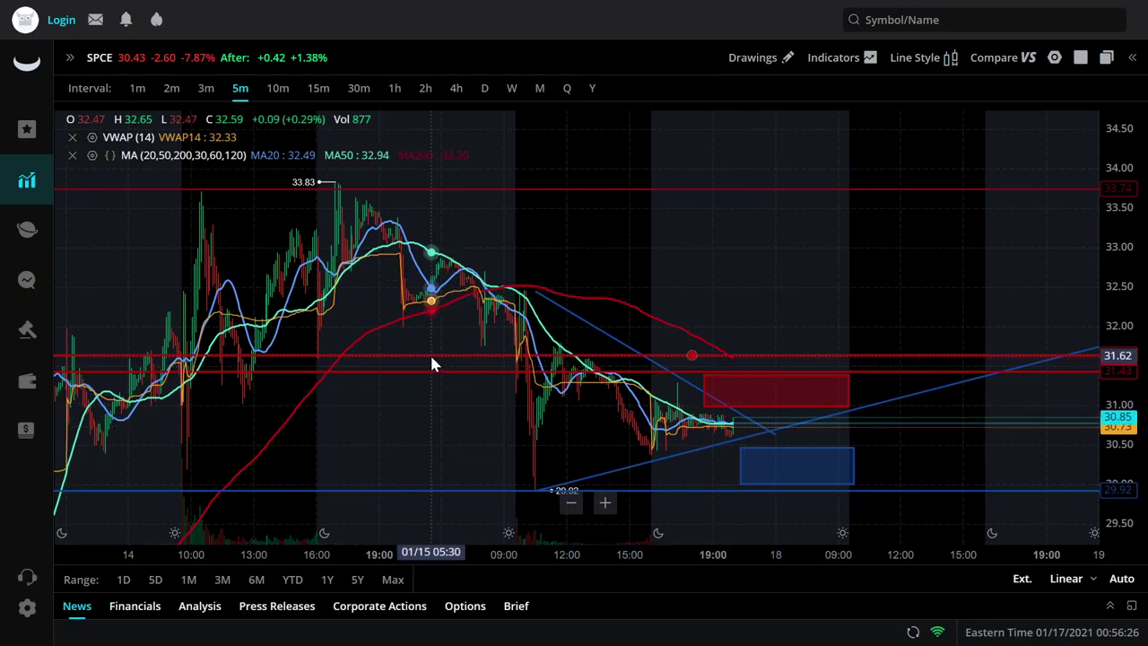
click(540, 492)
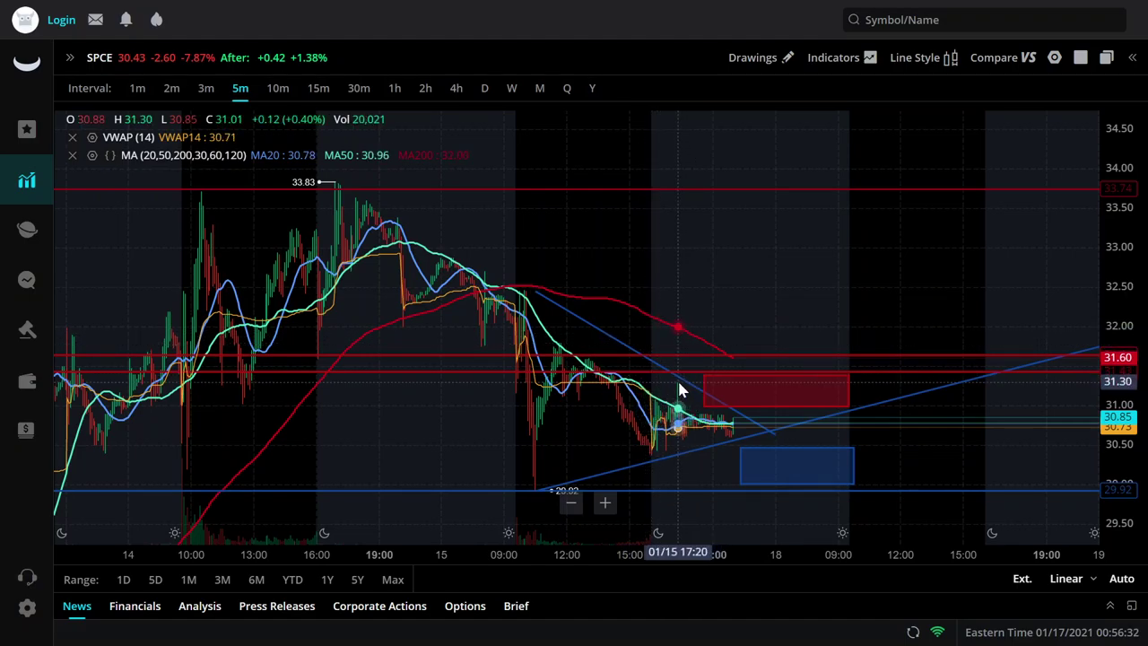
scroll(677, 379, down, 3)
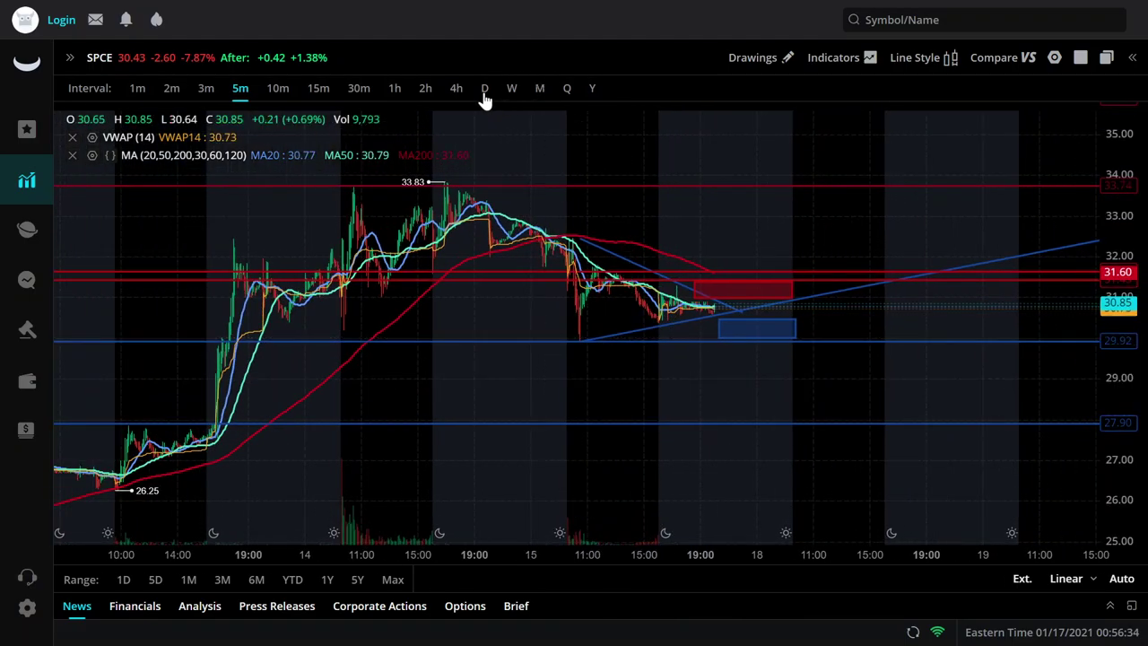
- Switch SPCE to daily candles and zoom in on the recent price action
click(484, 93)
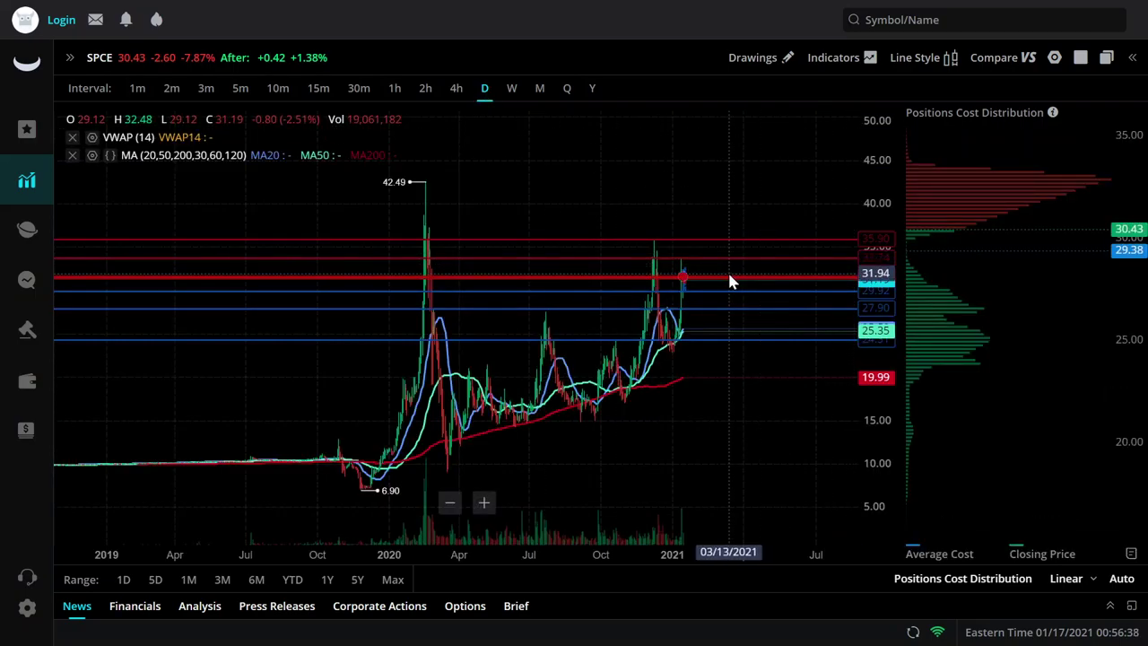
scroll(723, 271, up, 2)
scroll(725, 276, up, 5)
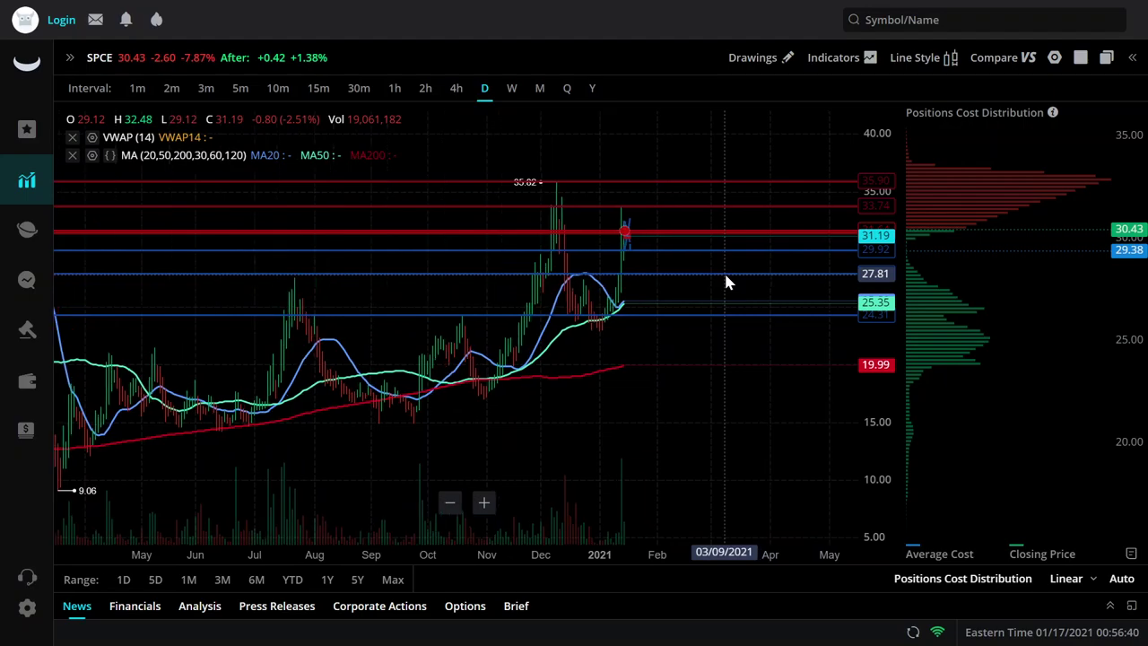
scroll(609, 247, up, 4)
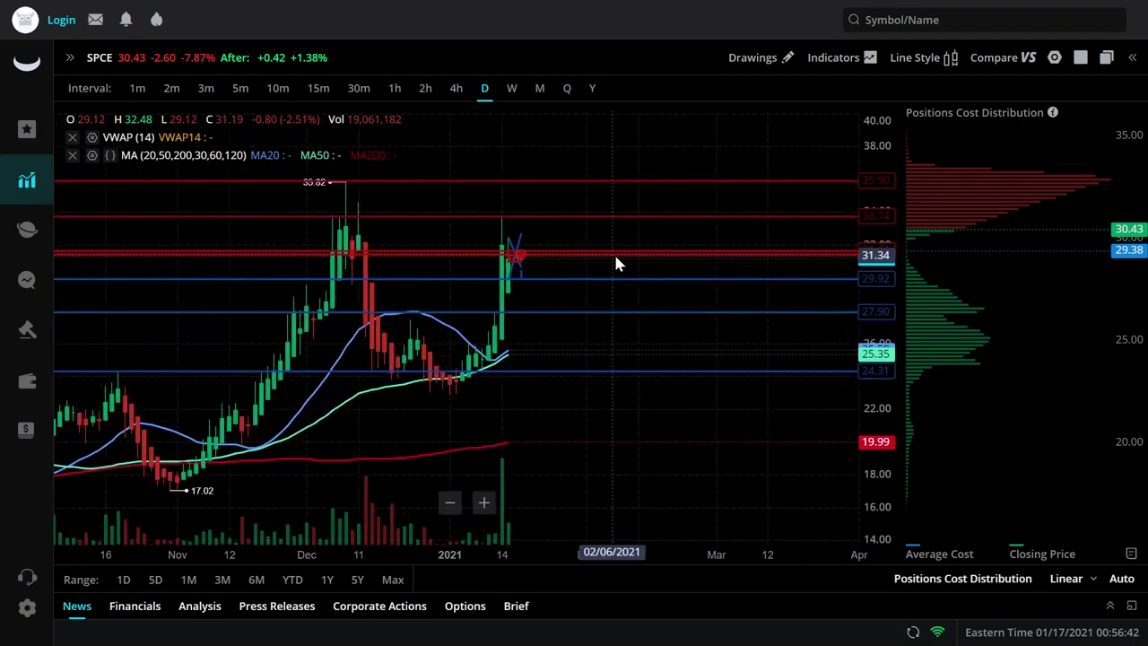
scroll(581, 220, up, 2)
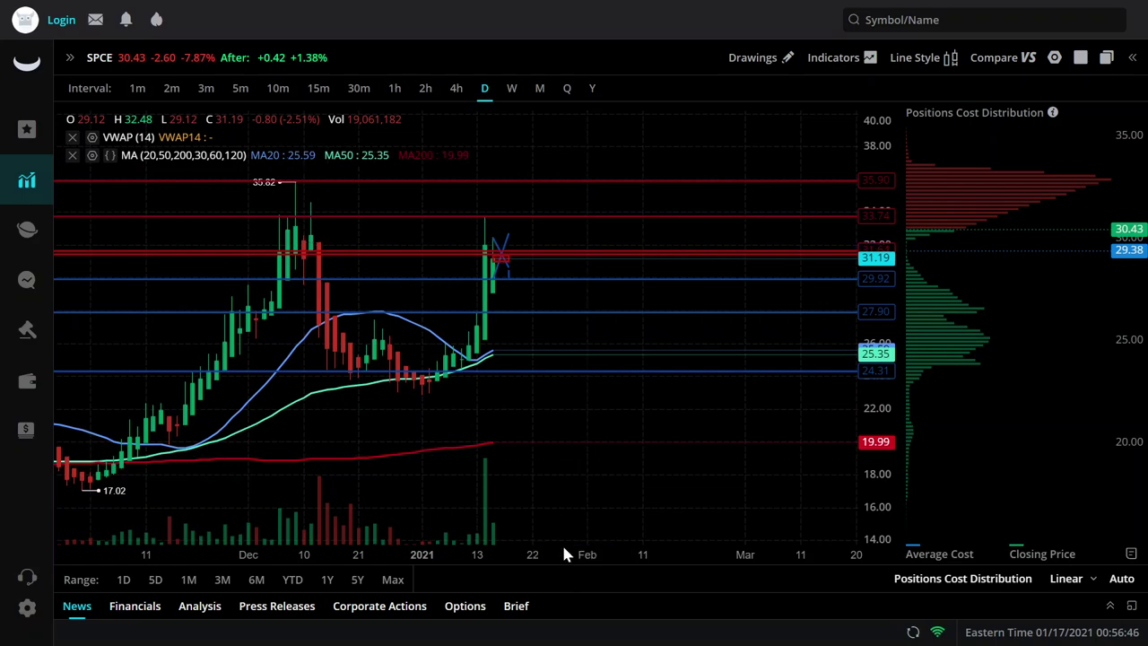
scroll(542, 520, down, 4)
scroll(527, 493, up, 1)
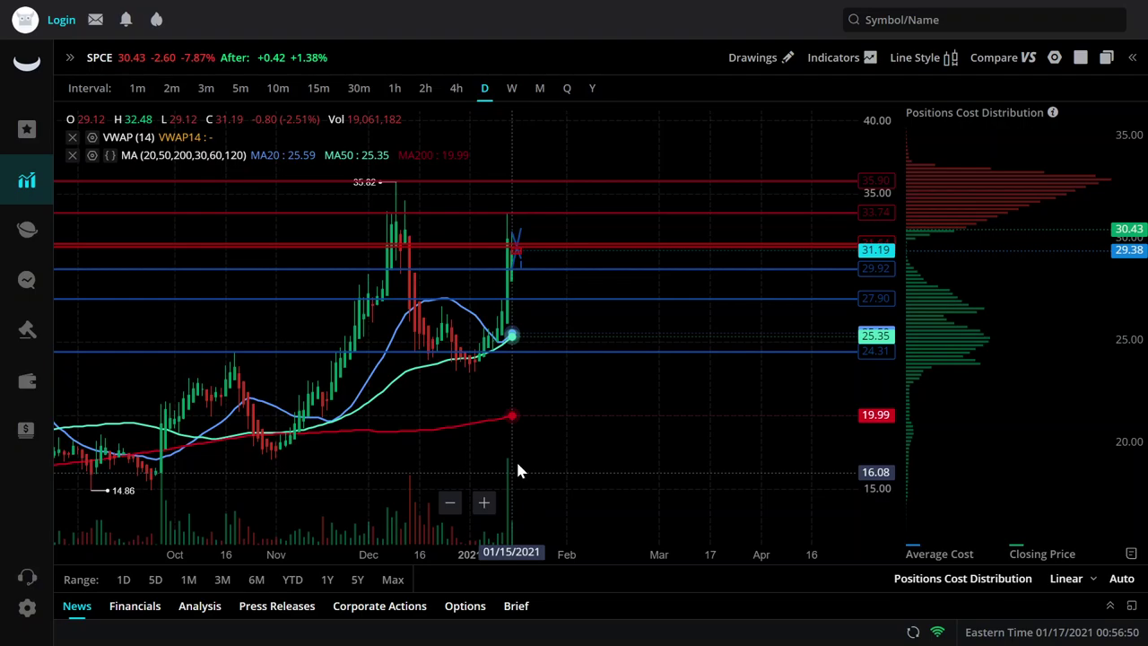
scroll(507, 468, down, 3)
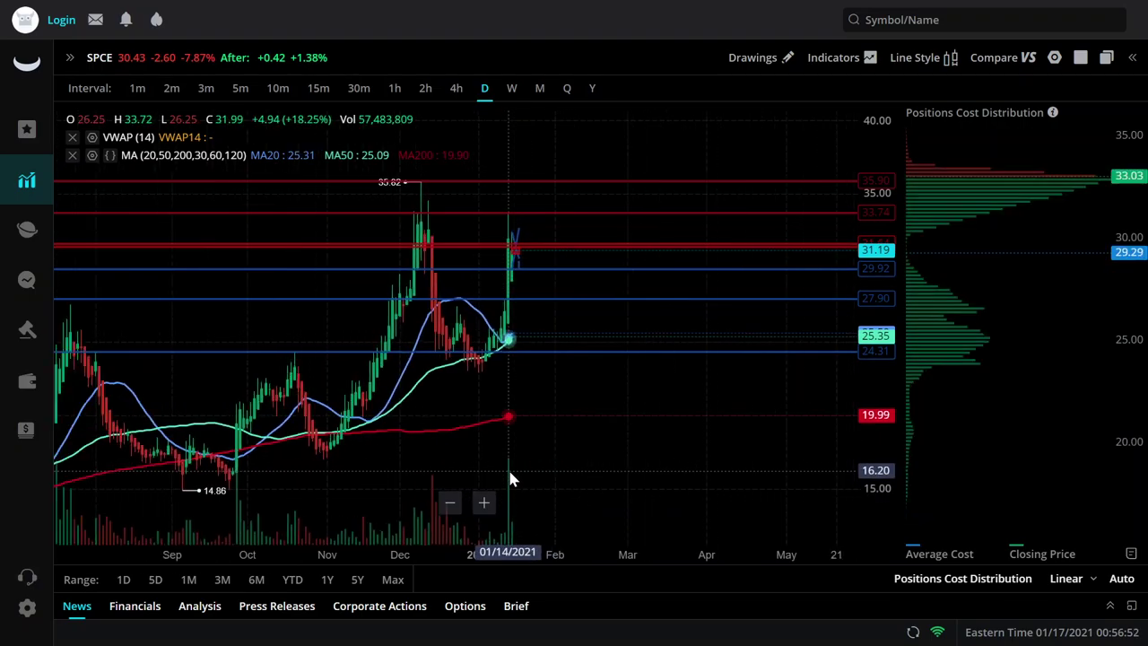
- Add the ADL indicator pane beneath the SPCE daily chart and zoom the view
click(843, 58)
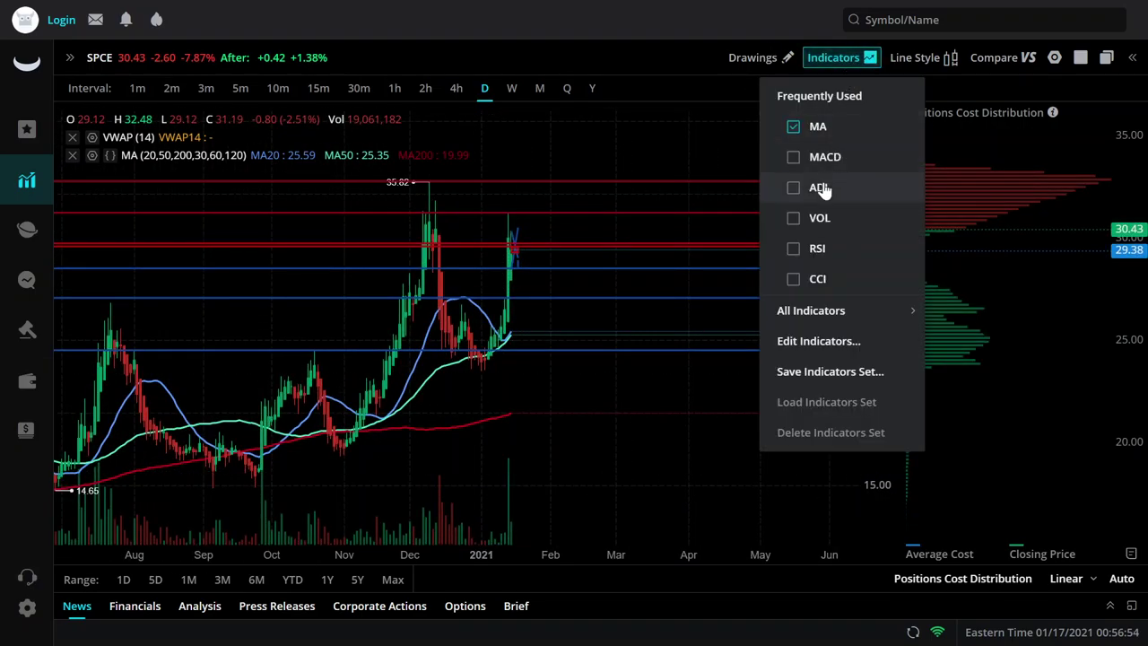
click(802, 191)
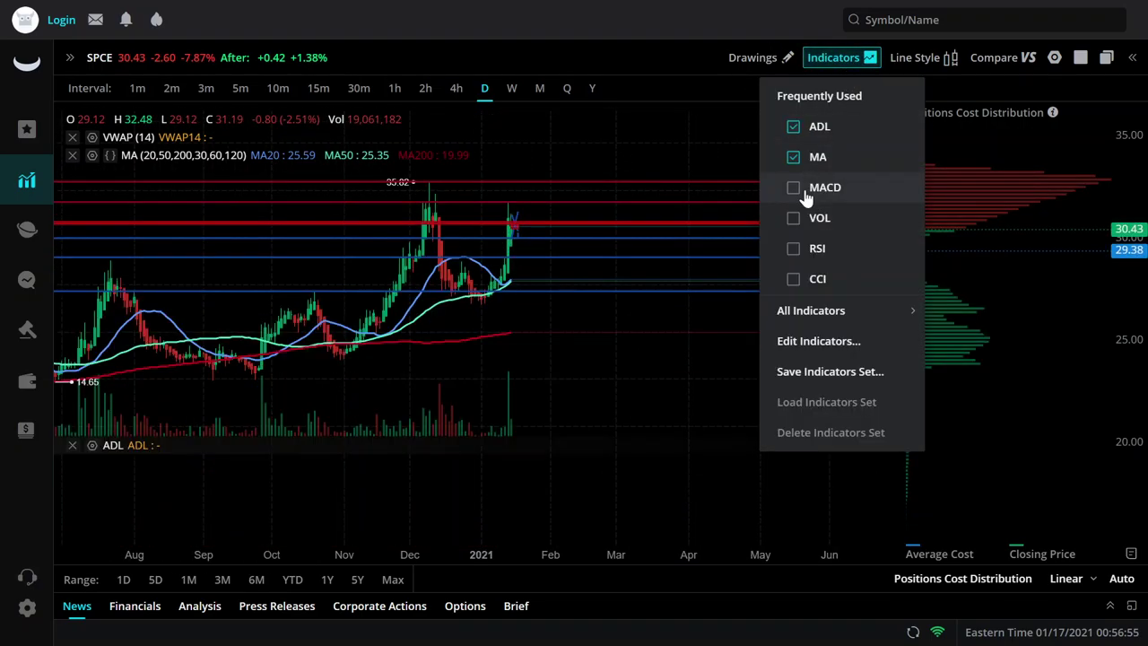
click(663, 377)
scroll(581, 489, up, 3)
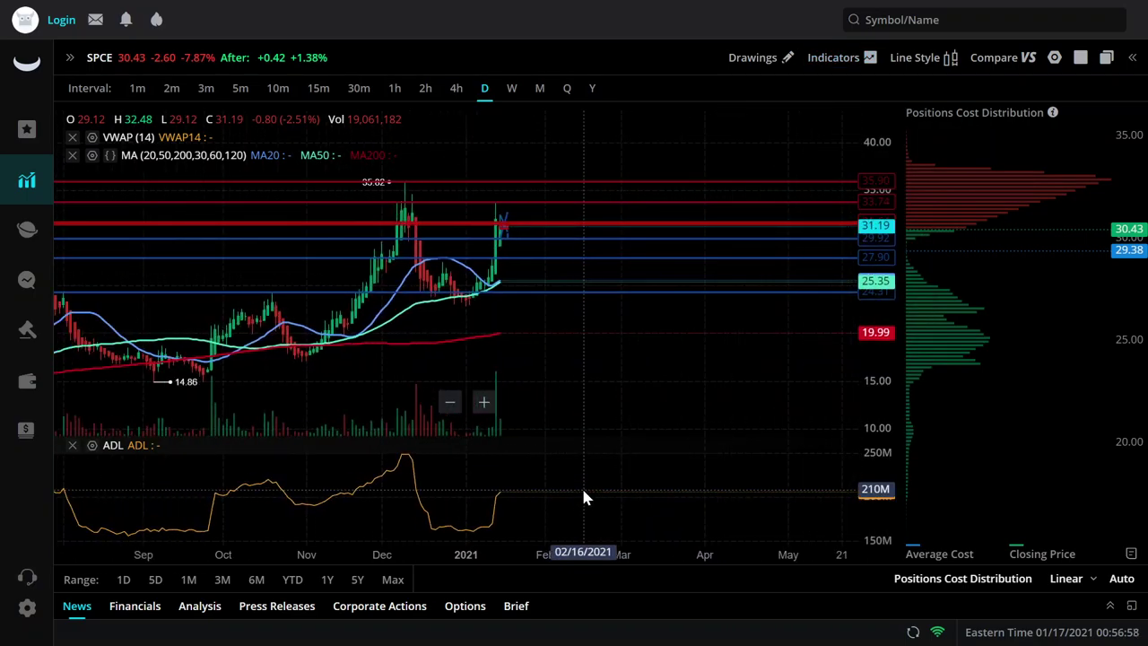
scroll(556, 525, up, 4)
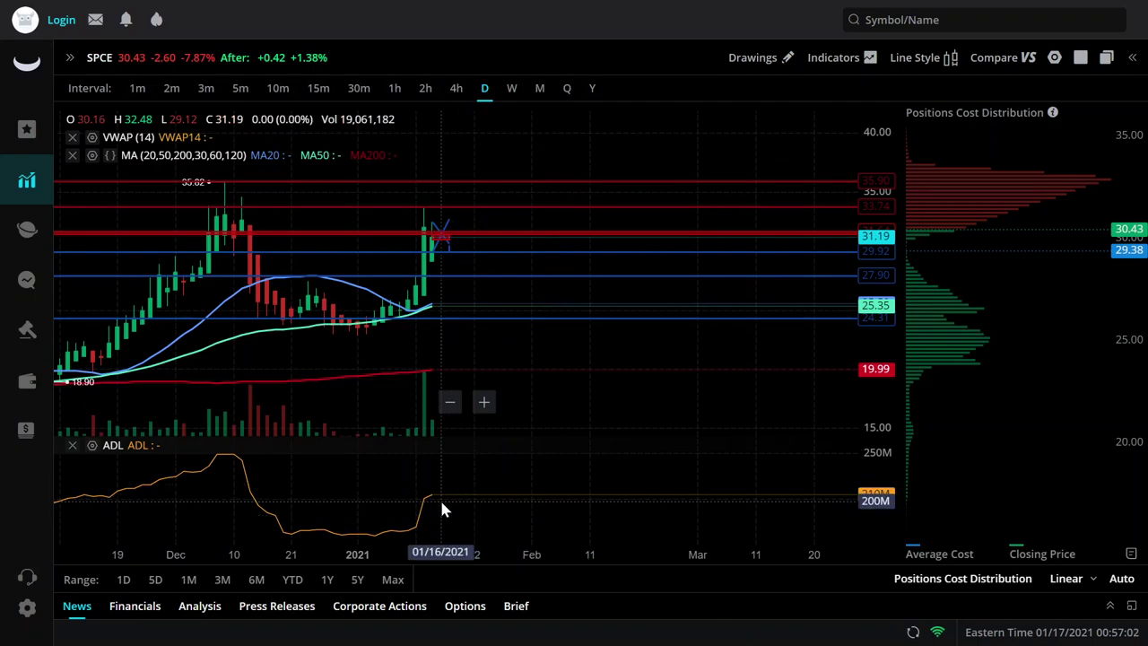
scroll(441, 509, up, 4)
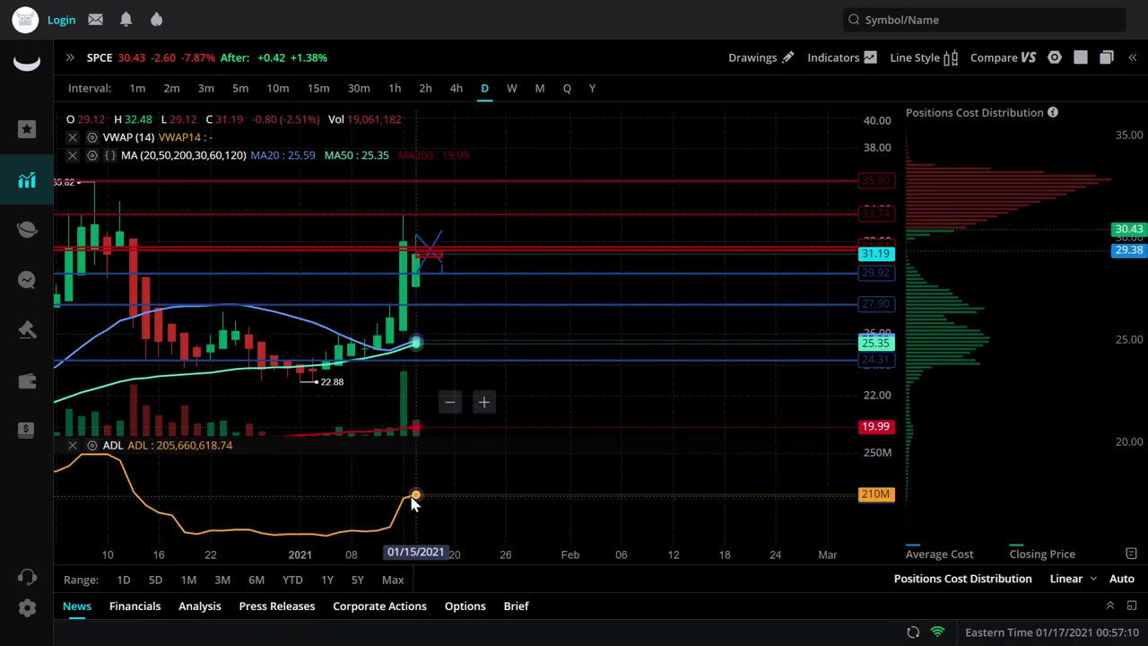
scroll(482, 444, down, 5)
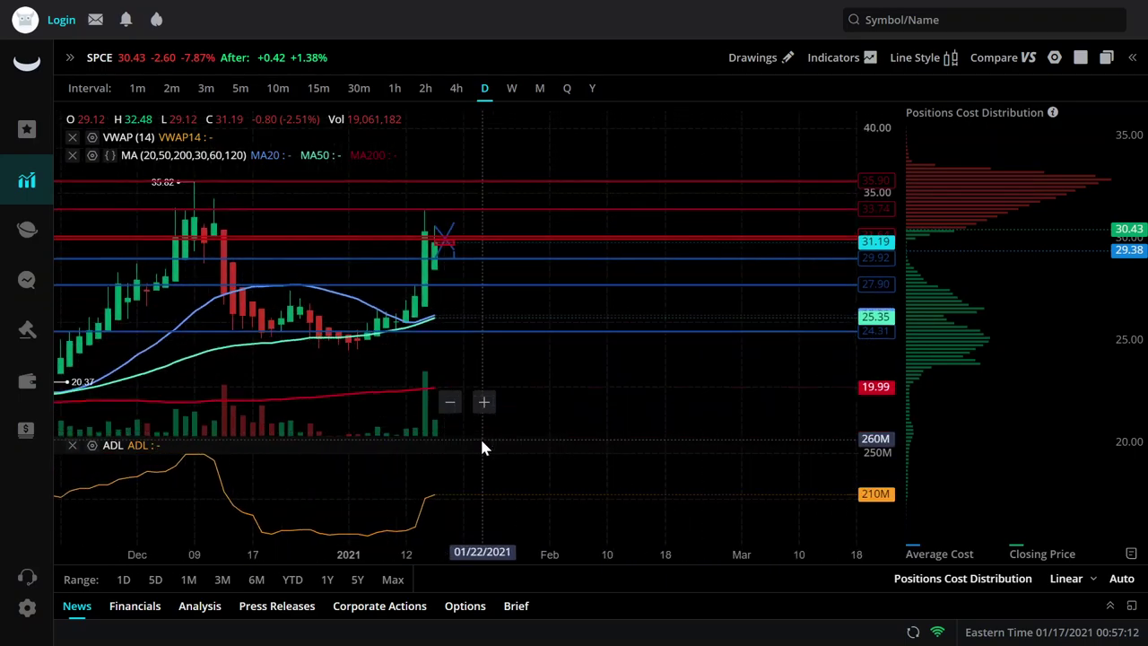
scroll(575, 264, up, 3)
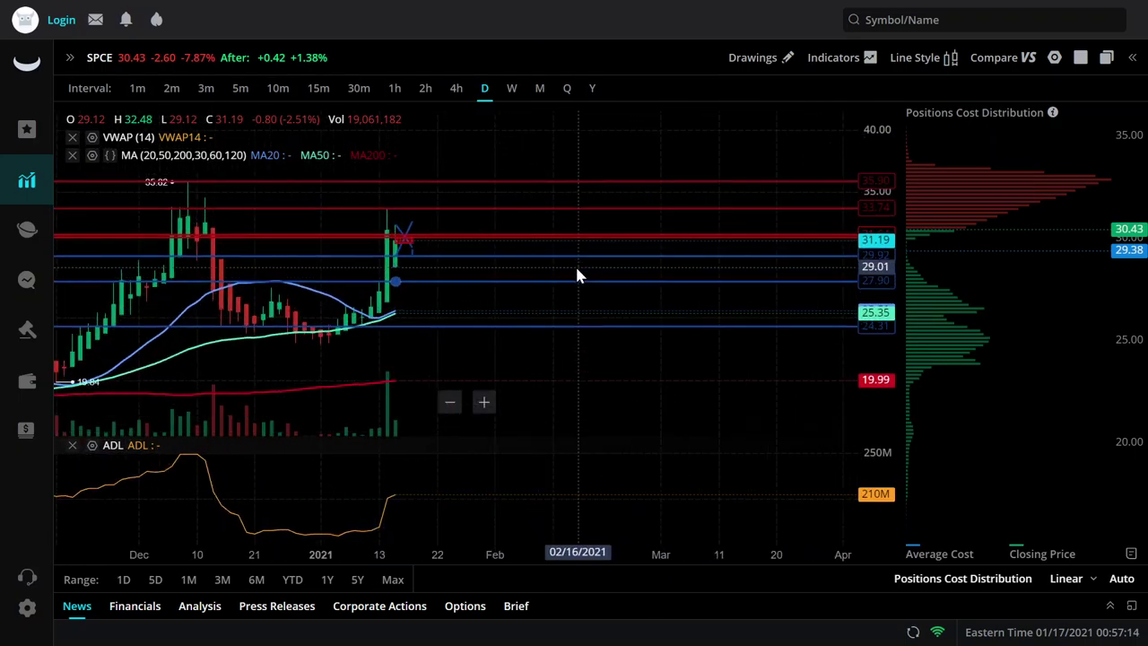
scroll(631, 233, down, 2)
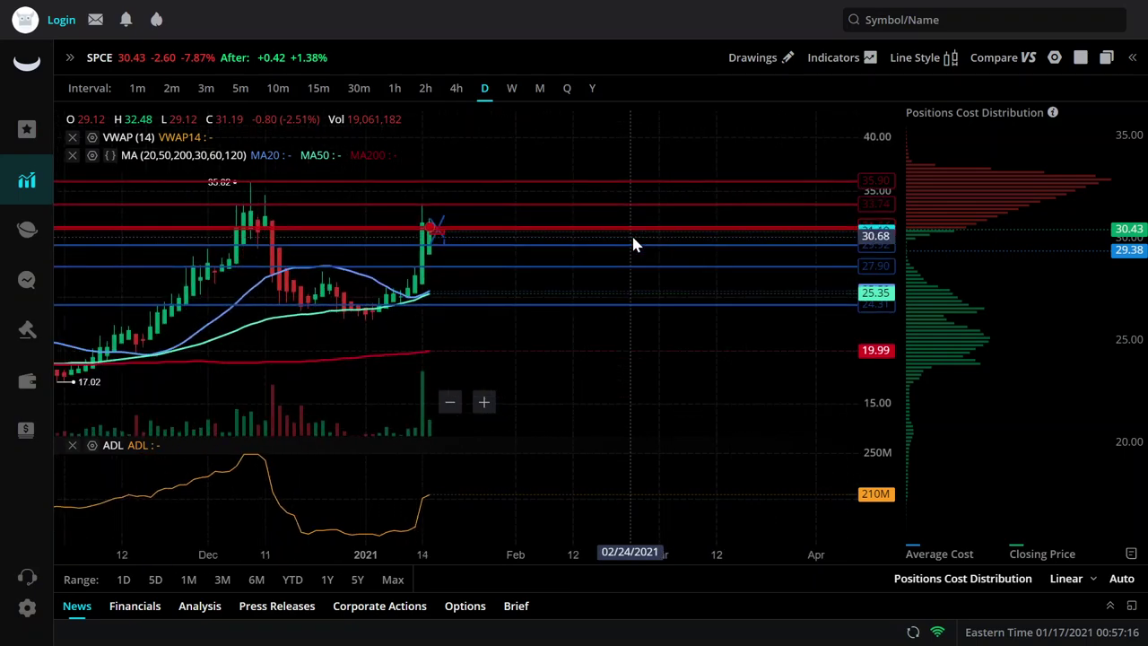
scroll(635, 255, down, 1)
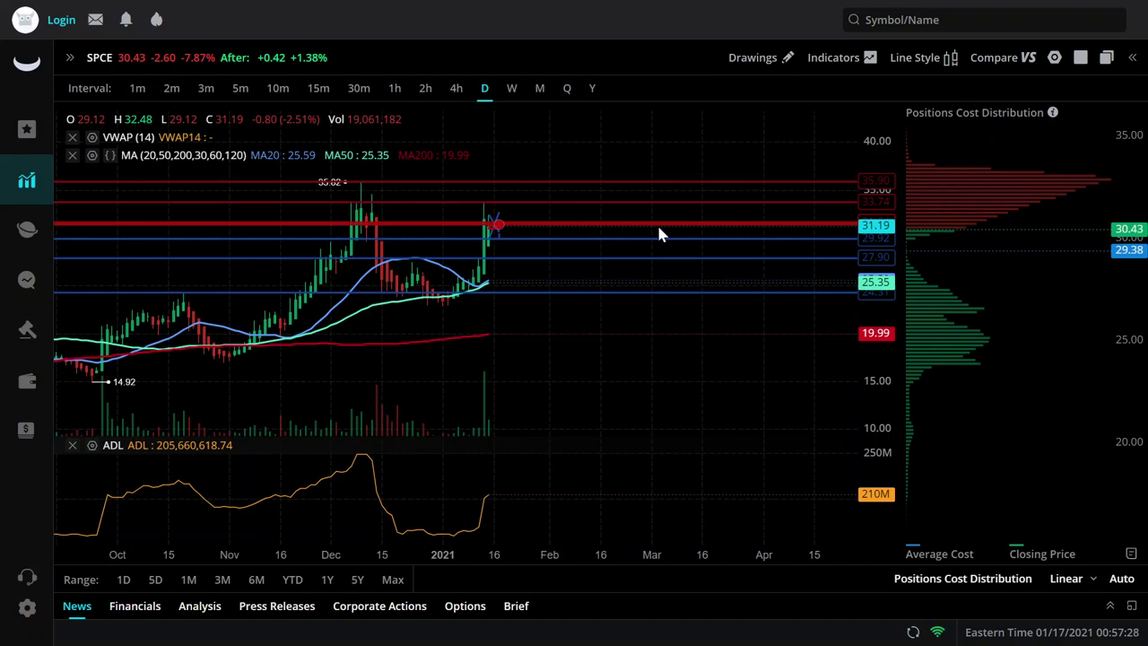
- Load the BYND chart and shift it to reveal earlier price history
click(956, 18)
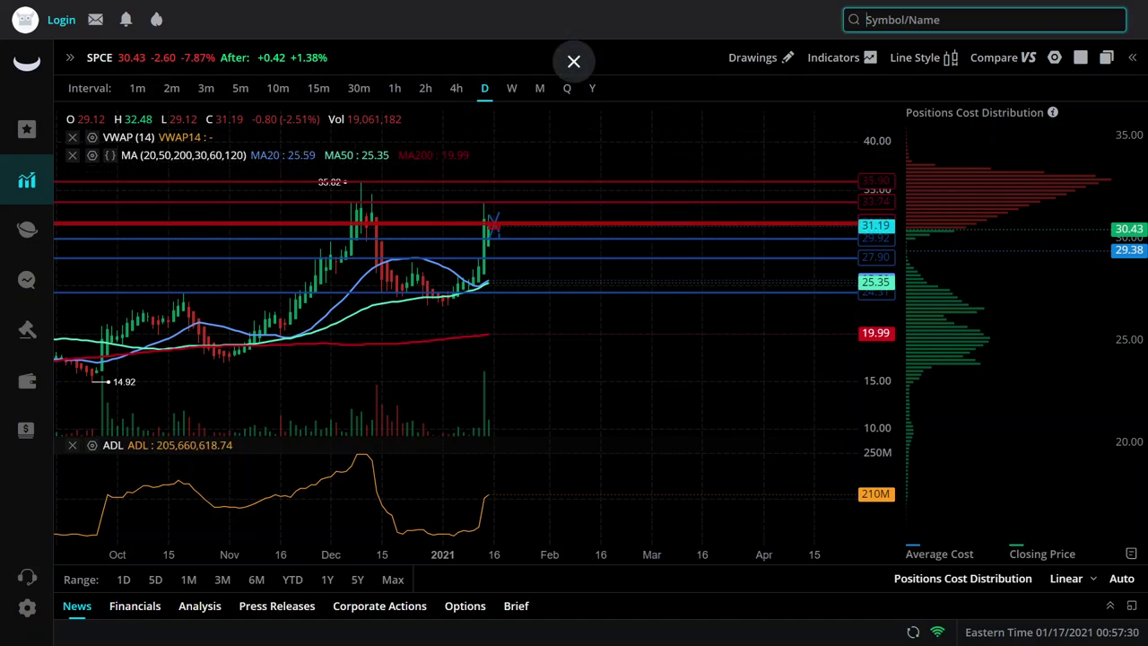
text(BYND)
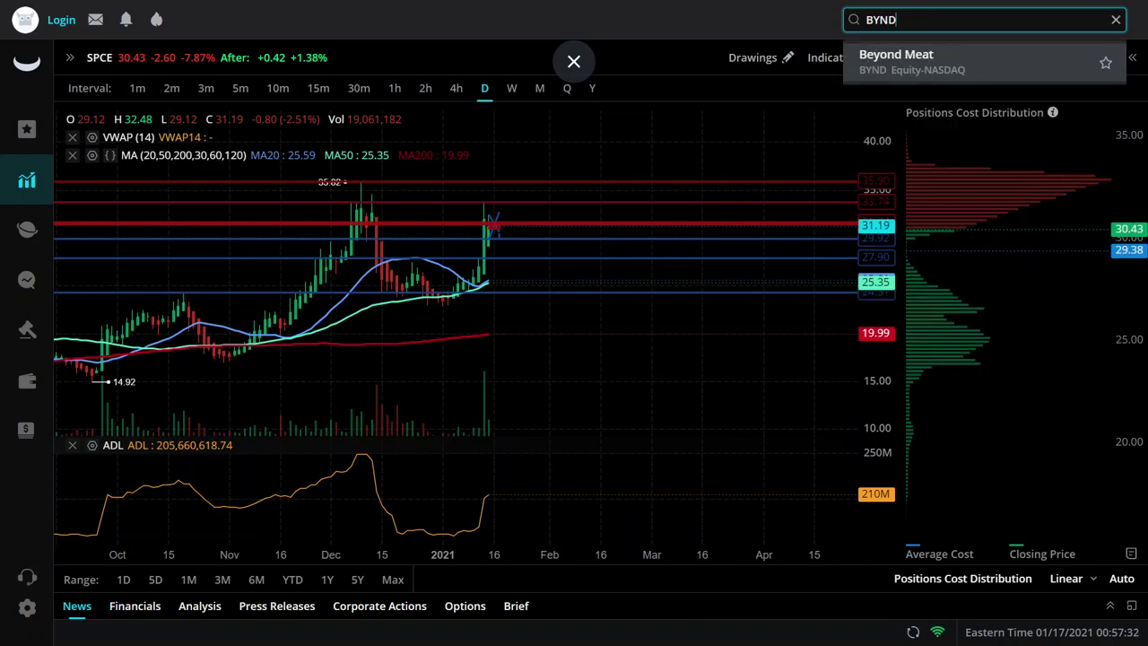
click(1017, 72)
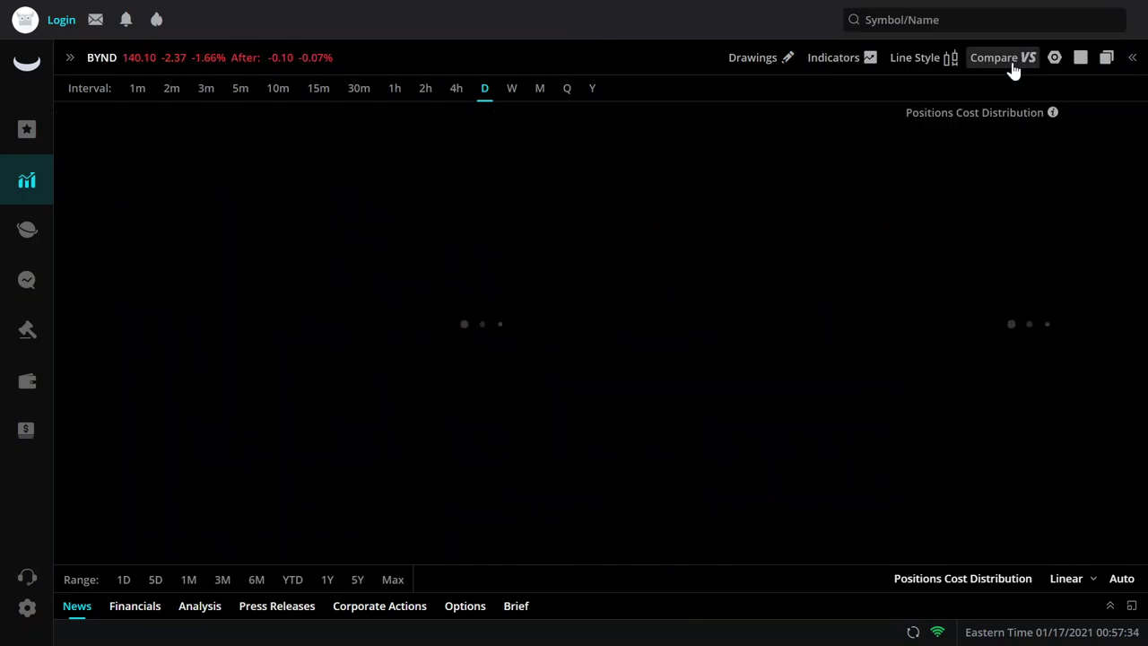
scroll(554, 305, down, 6)
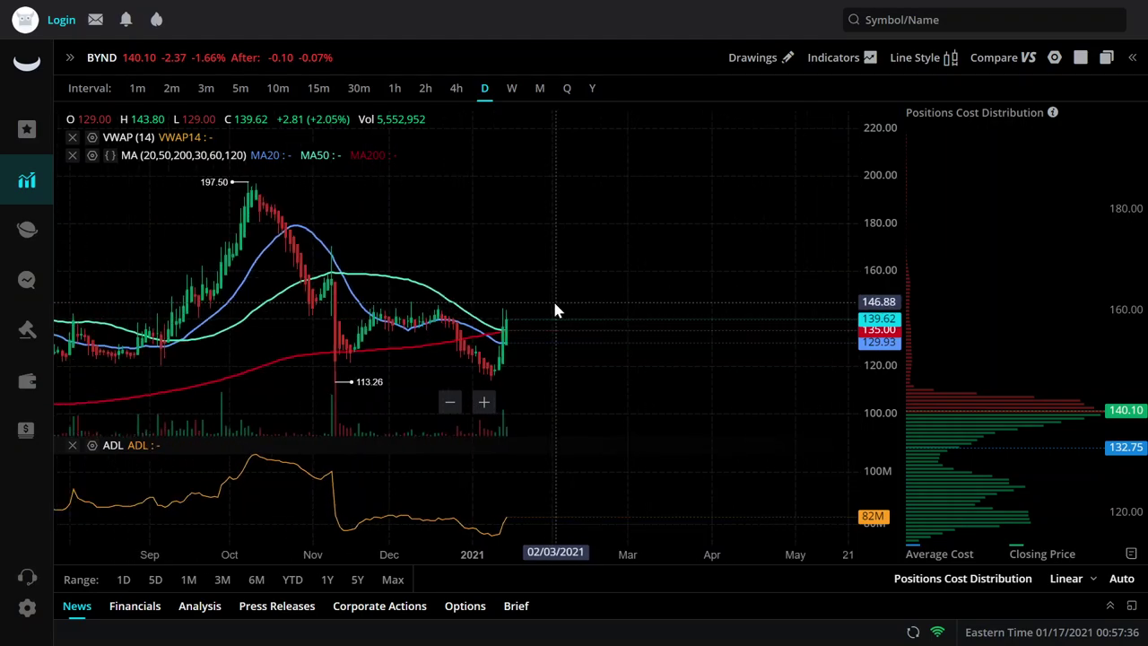
scroll(542, 310, down, 4)
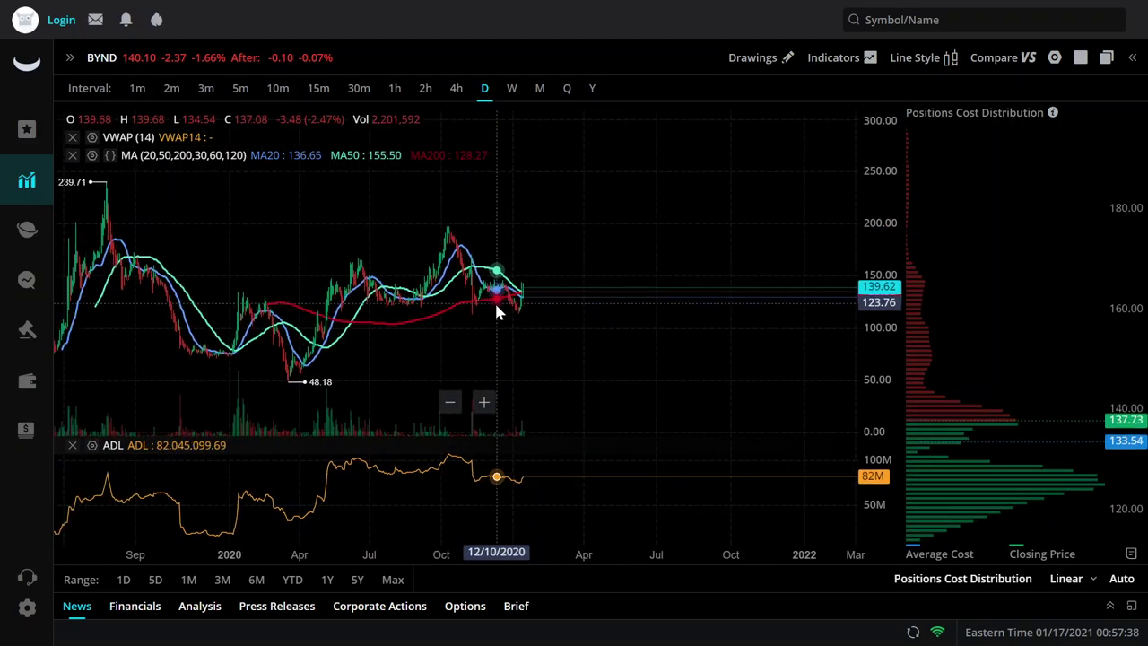
drag(471, 334, 676, 335)
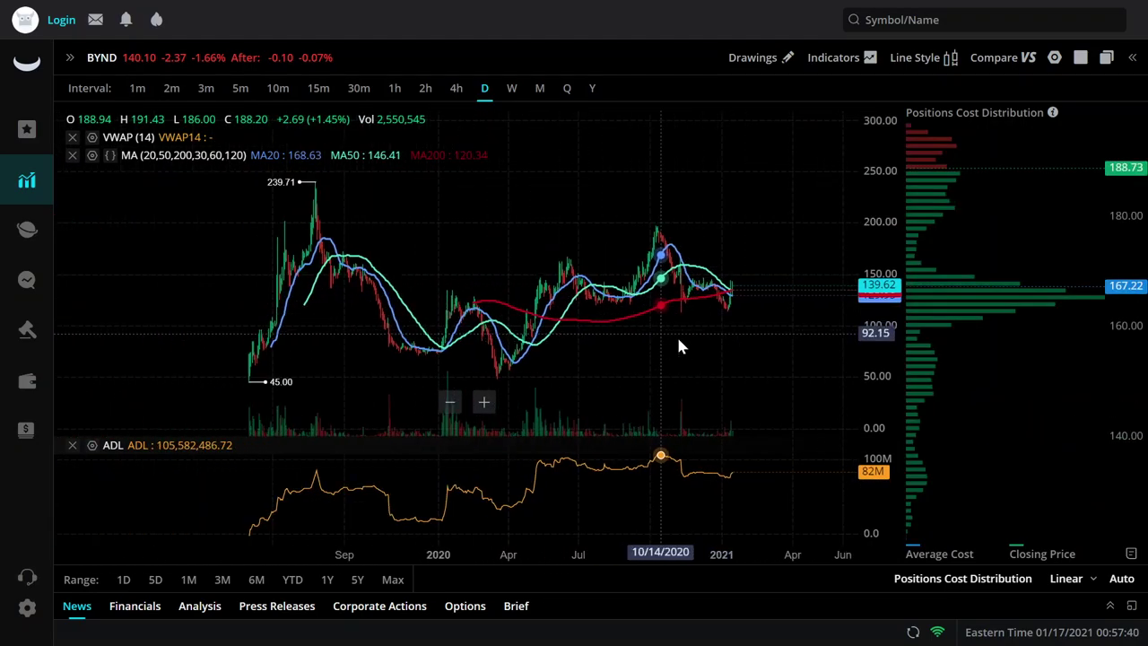
- Remove the ADL indicator pane and zoom into the BYND daily chart
click(73, 446)
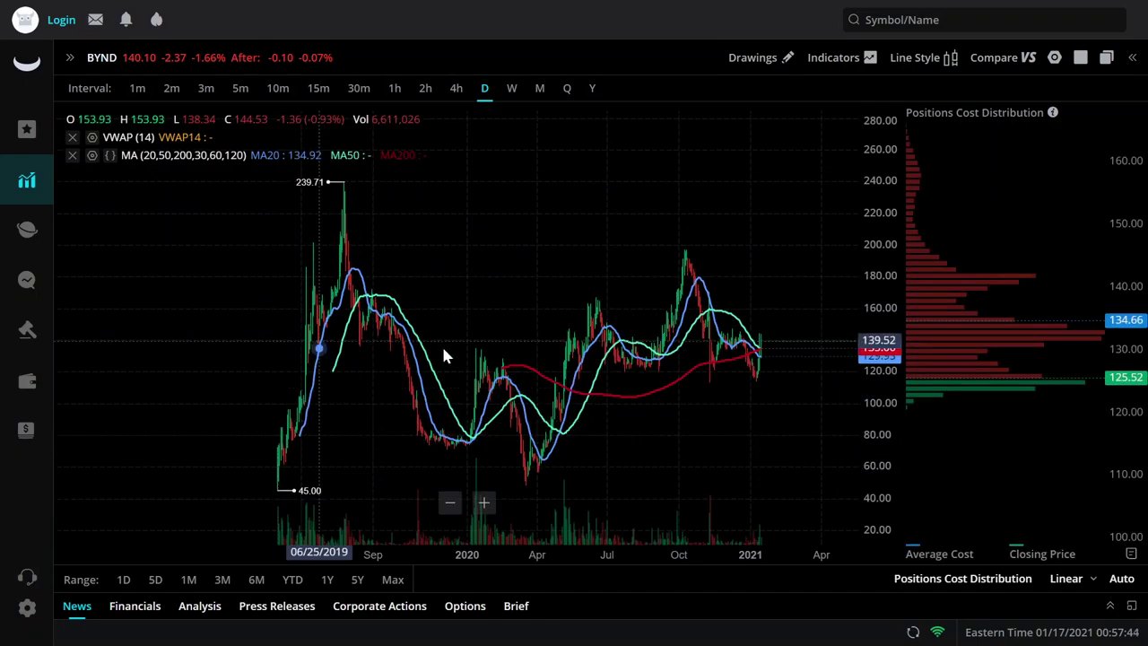
scroll(718, 420, up, 1)
scroll(717, 414, up, 2)
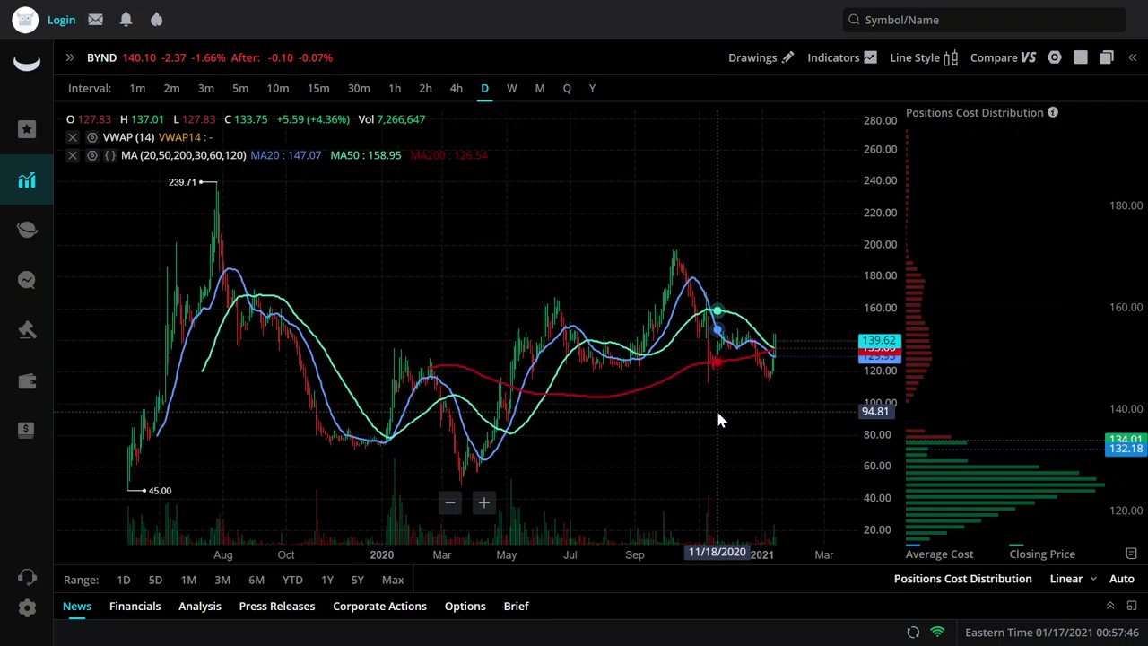
scroll(715, 420, down, 1)
scroll(716, 421, up, 1)
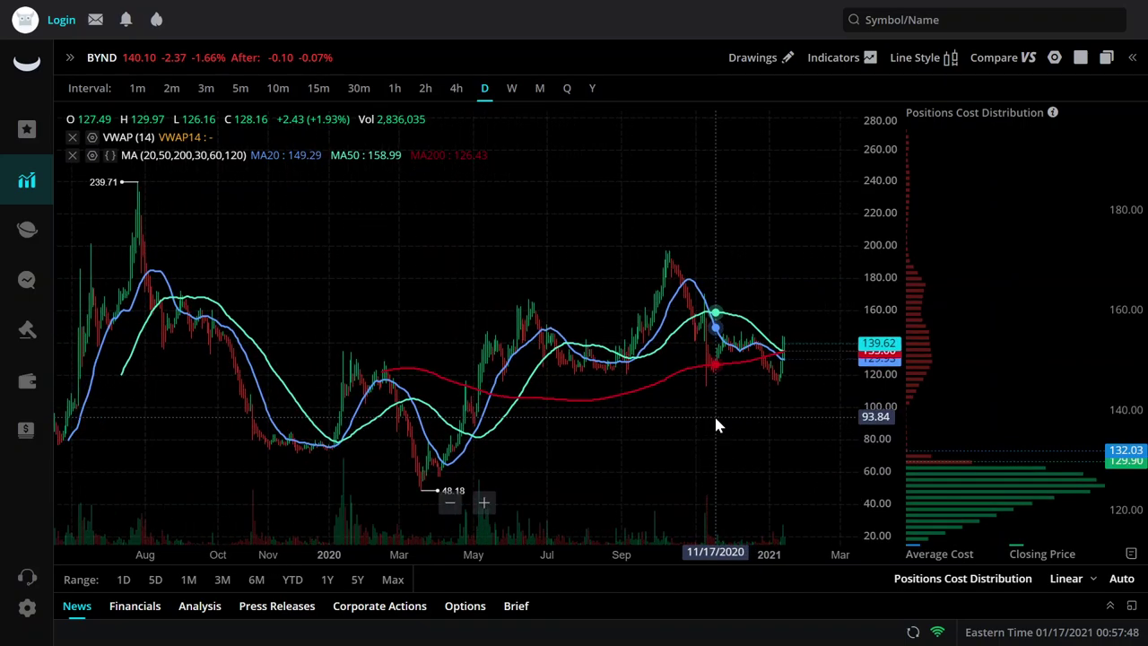
scroll(716, 421, down, 1)
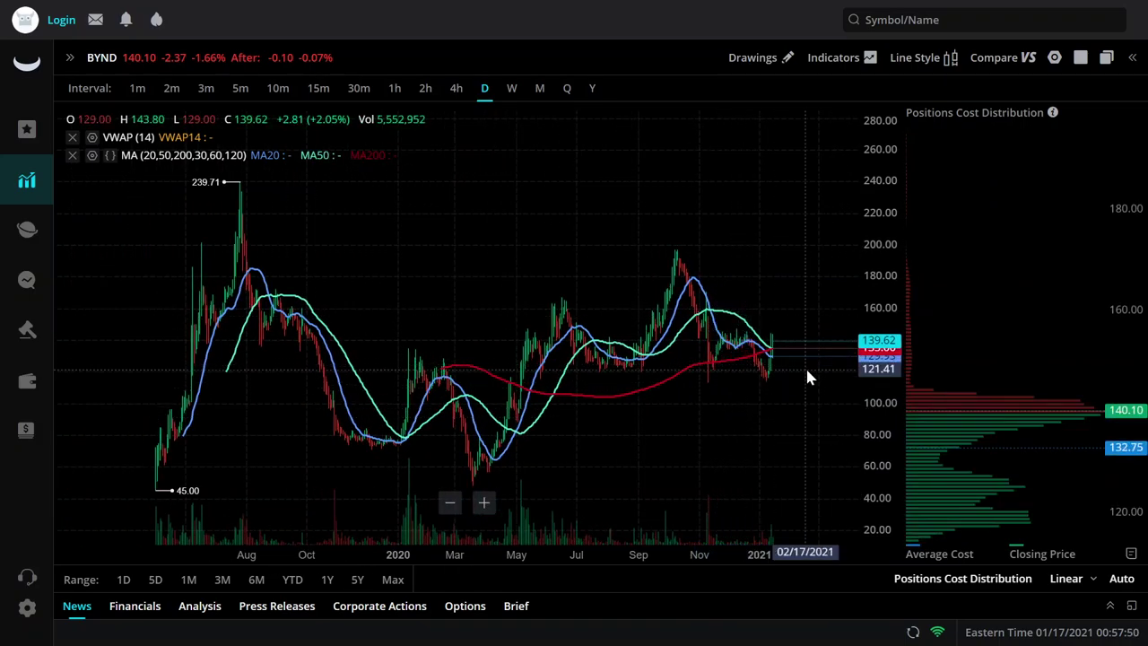
scroll(722, 408, right, 2)
scroll(735, 397, up, 2)
scroll(726, 377, up, 3)
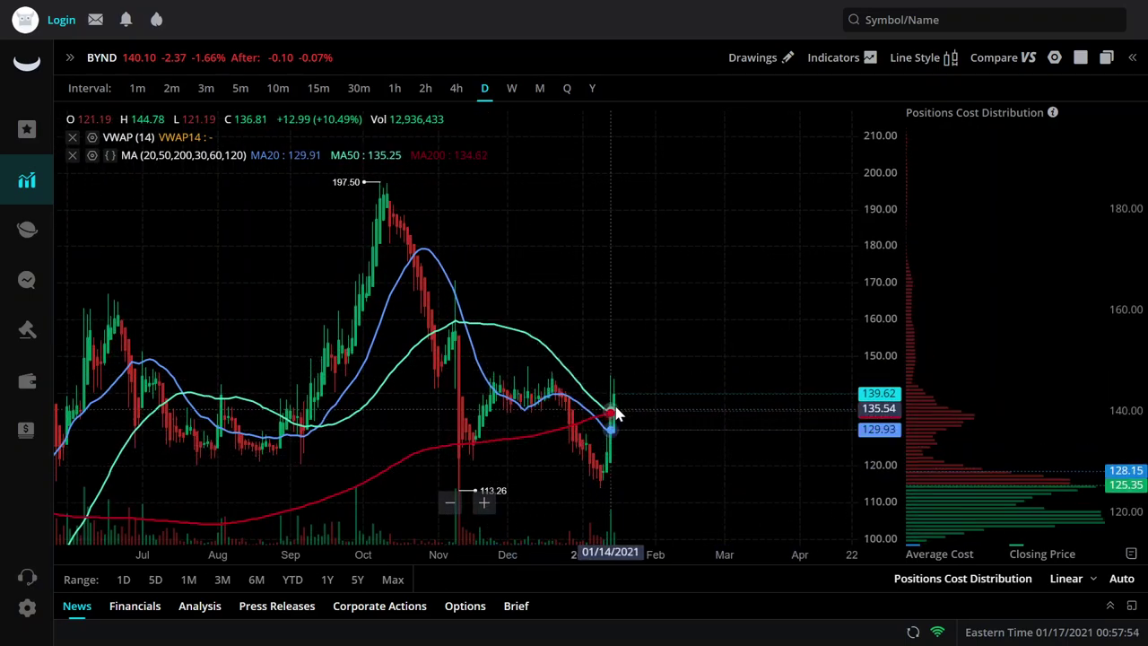
scroll(651, 416, up, 5)
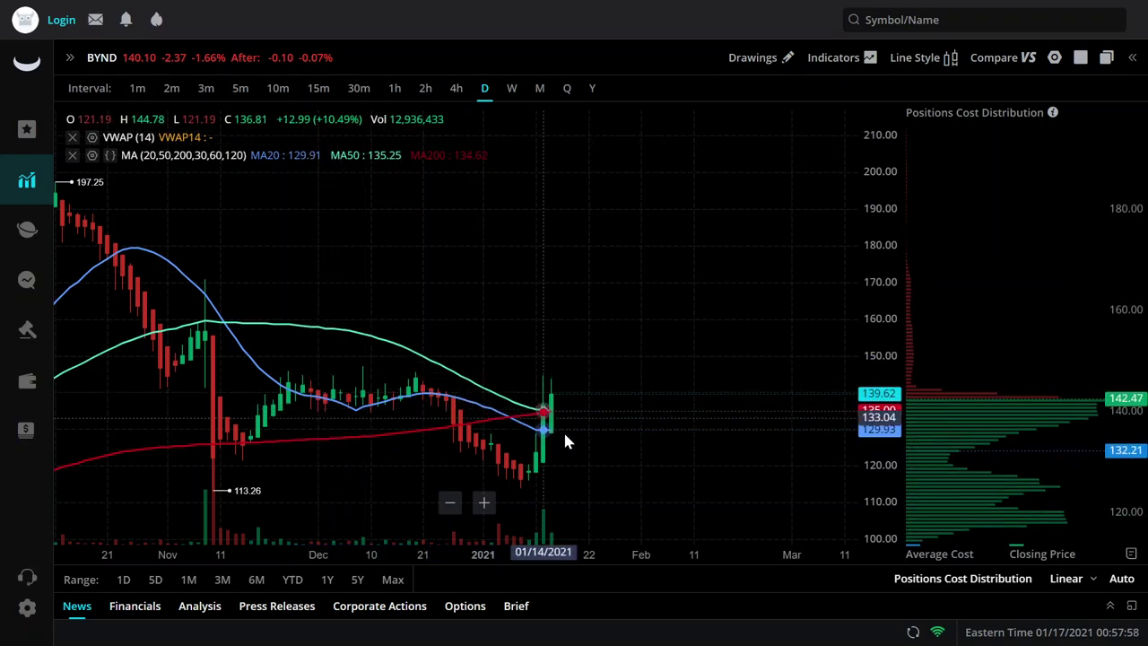
scroll(562, 428, up, 2)
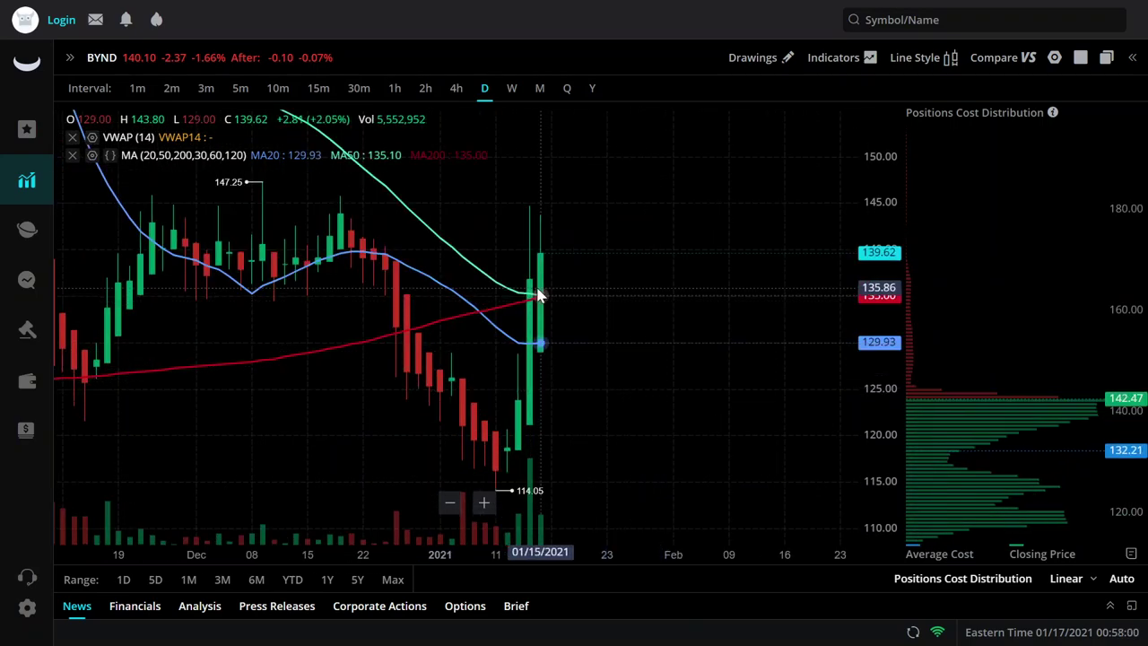
scroll(560, 305, up, 3)
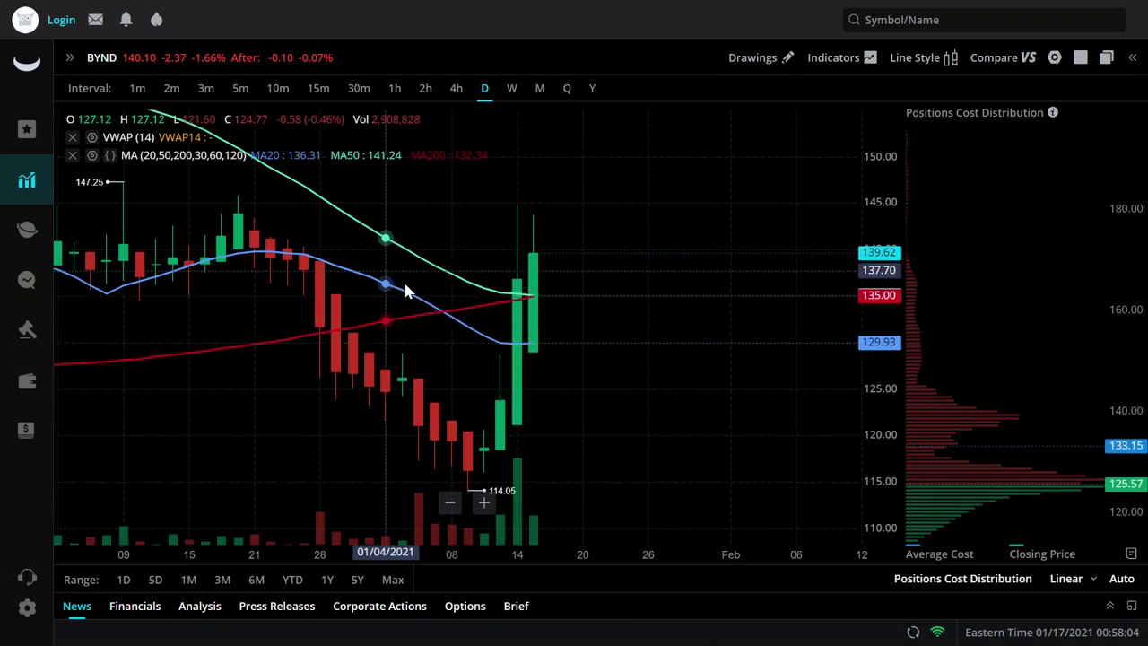
scroll(631, 329, down, 5)
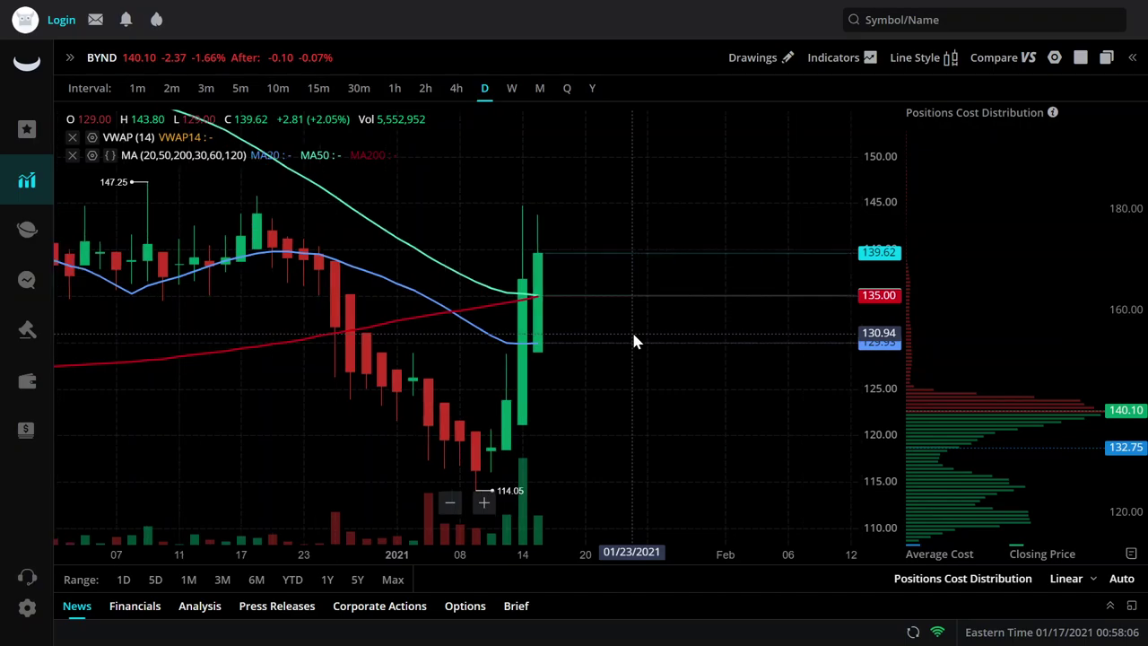
scroll(652, 321, down, 2)
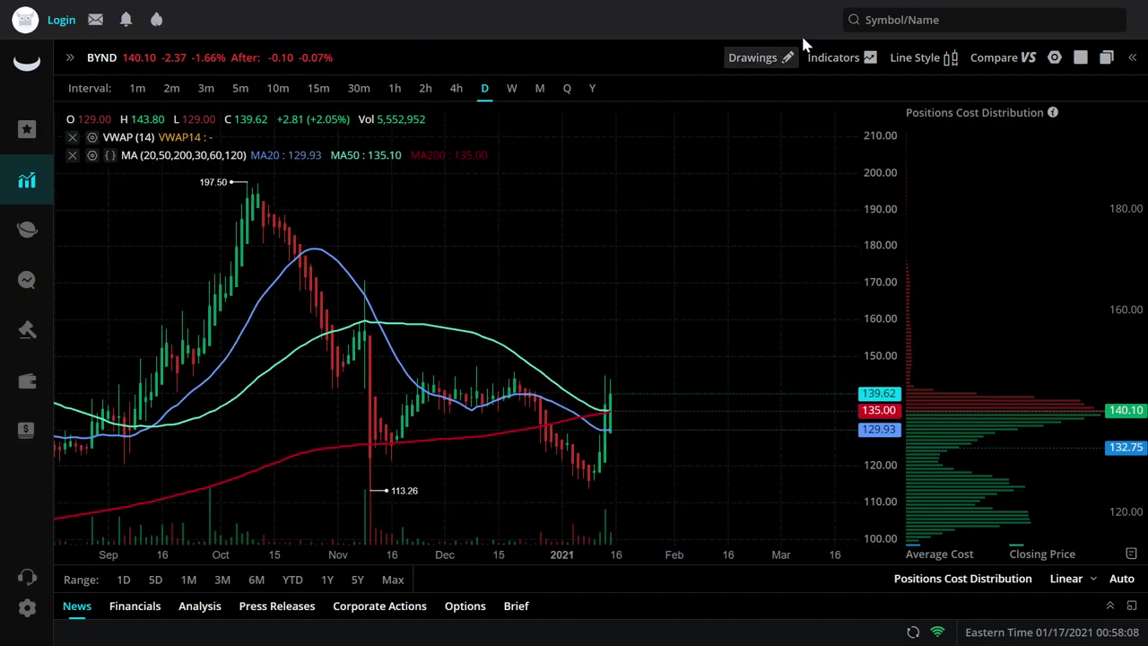
- Place a blue horizontal support line at 113.99 on the BYND daily chart
click(782, 65)
click(753, 153)
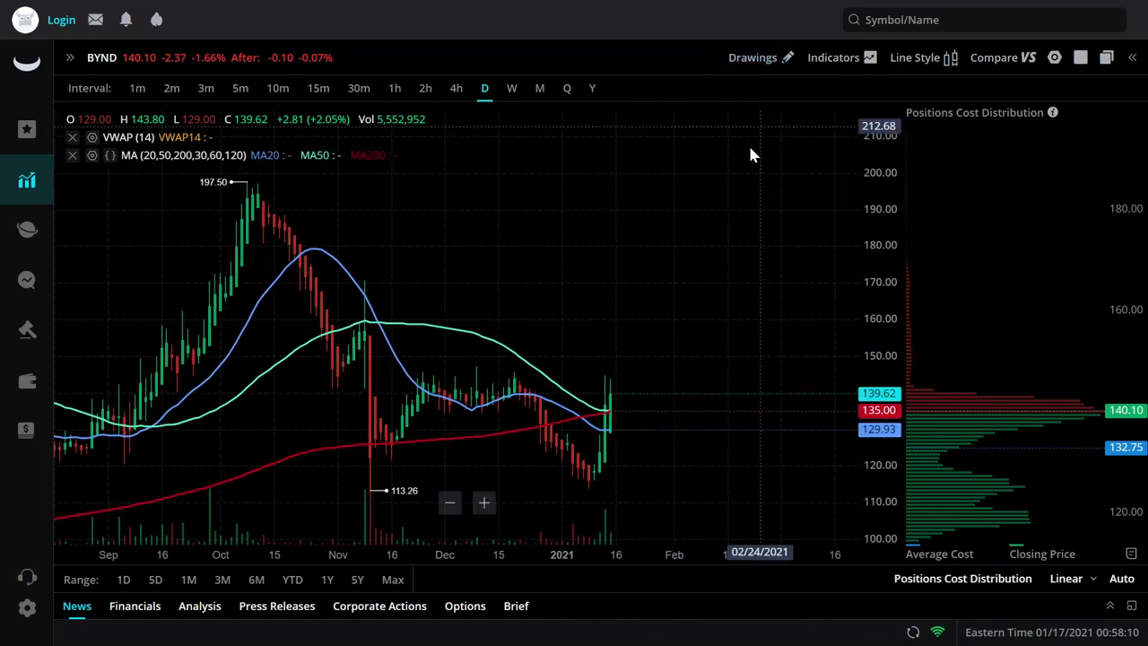
click(642, 489)
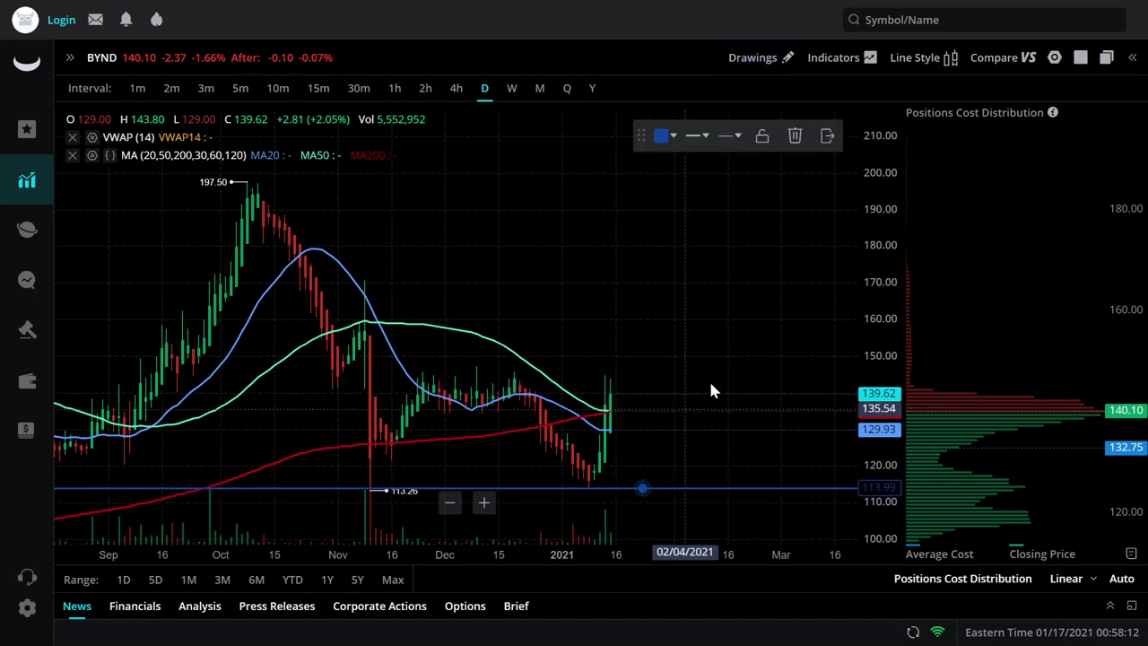
click(827, 135)
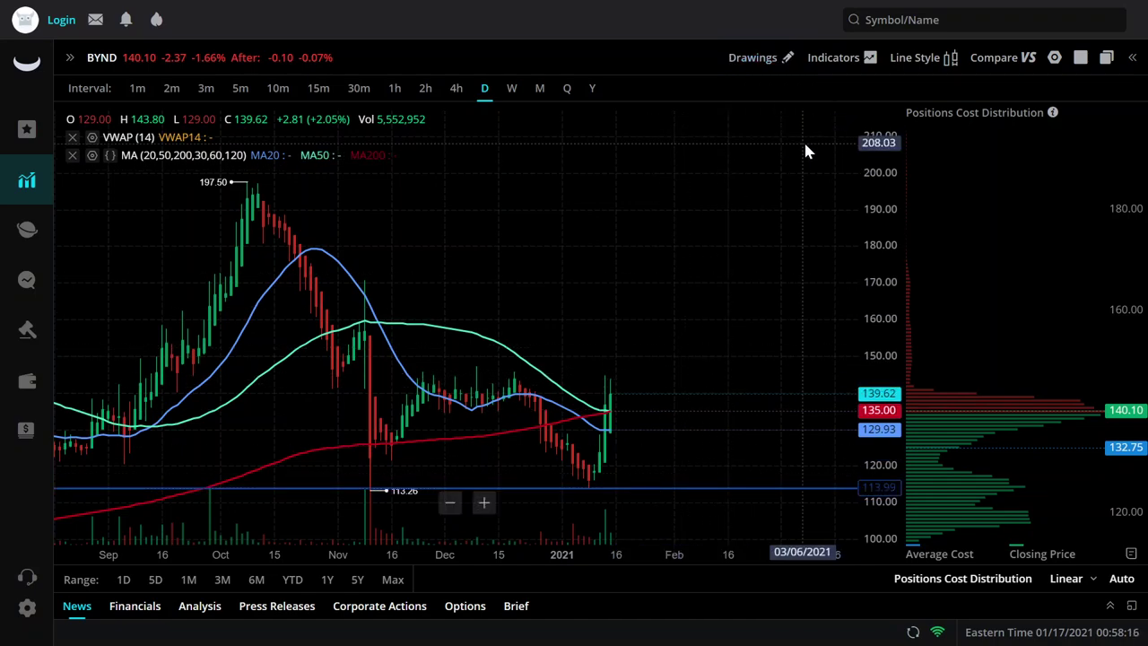
scroll(696, 243, down, 5)
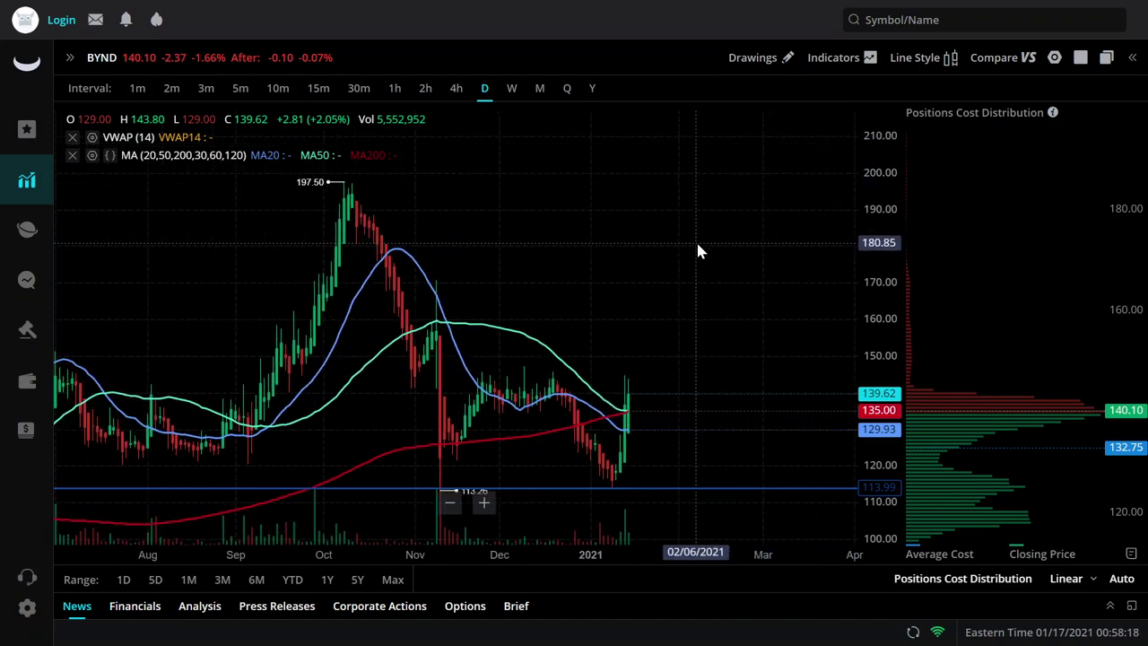
- Add a dark red horizontal resistance line at about 198, just above the 197.50 high
click(768, 62)
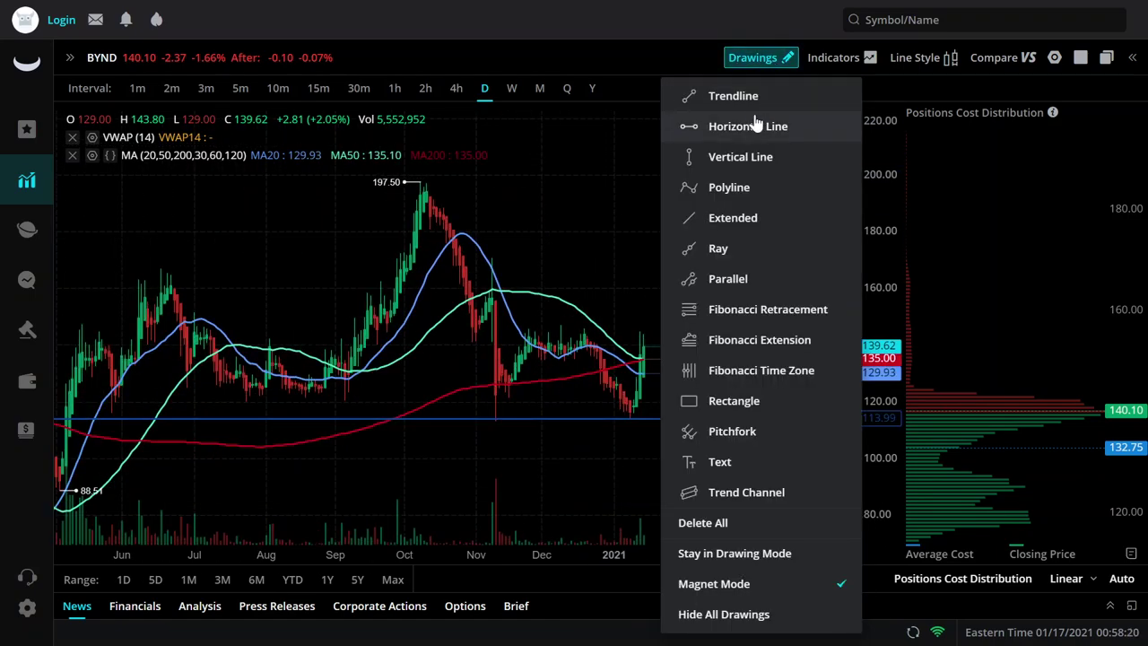
click(758, 125)
click(617, 183)
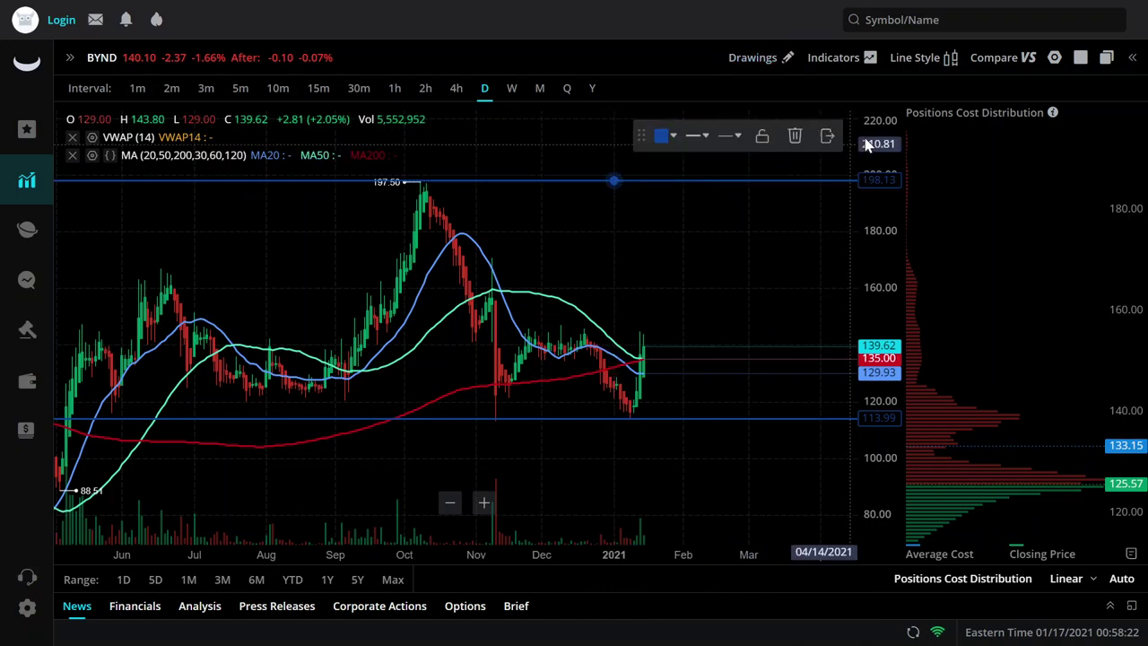
click(668, 138)
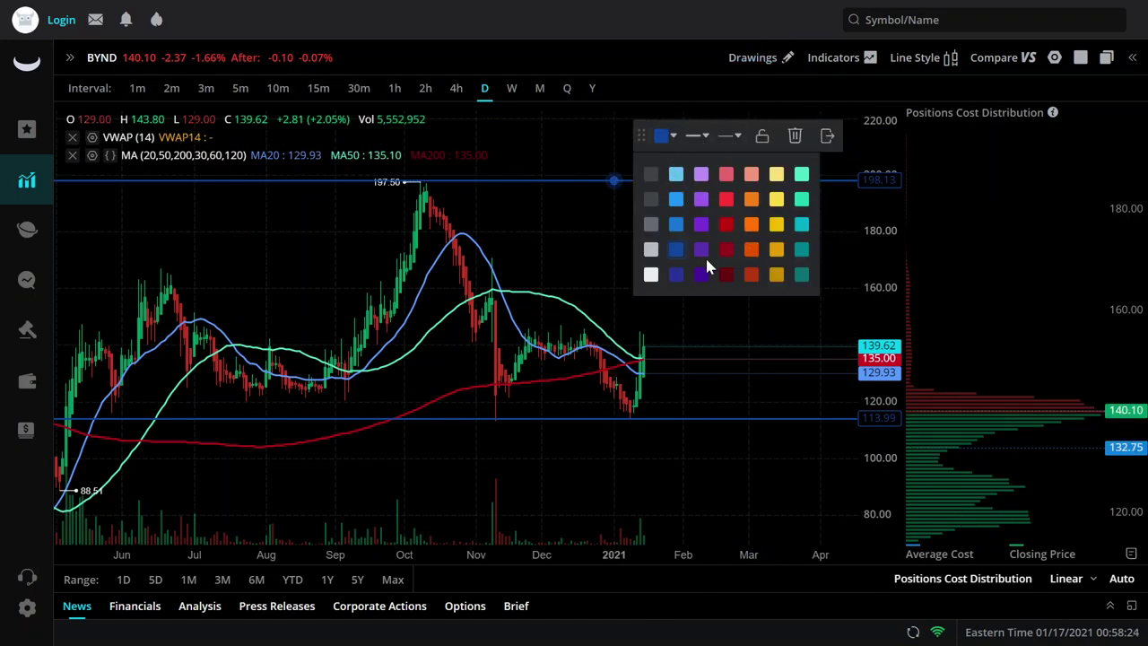
scroll(728, 334, up, 3)
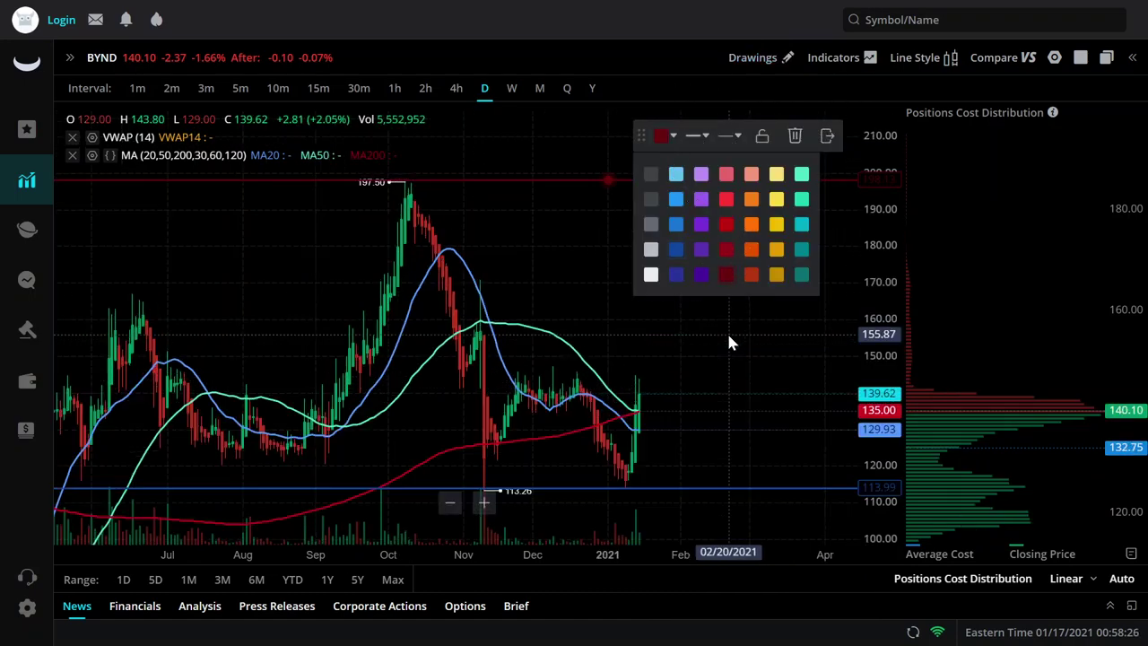
click(763, 368)
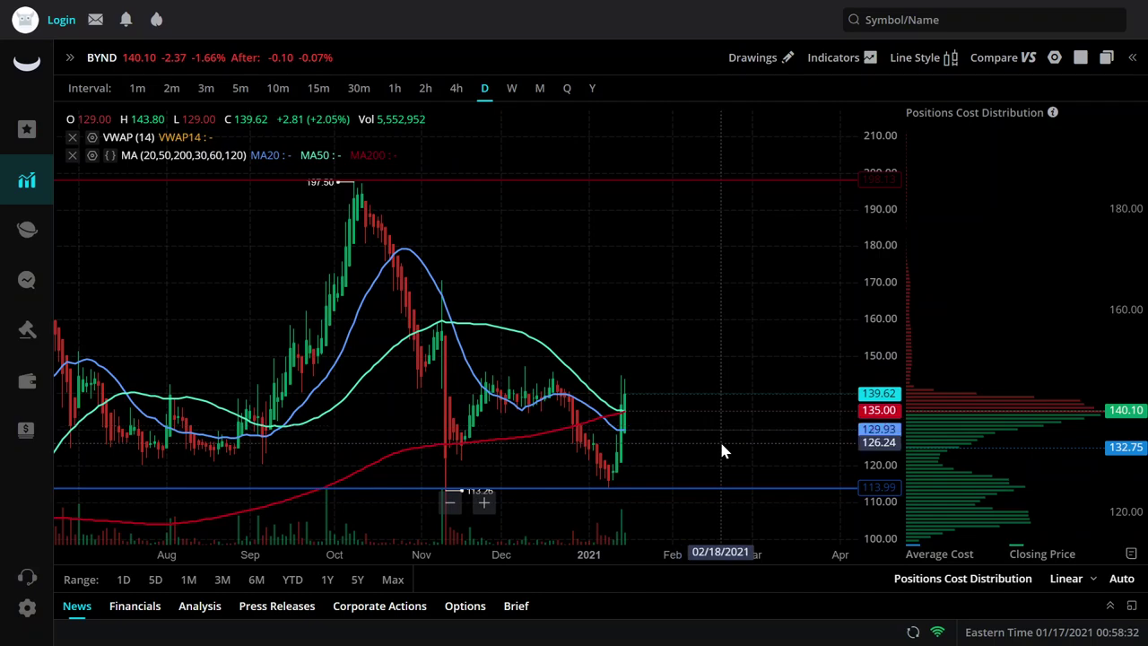
scroll(710, 439, up, 3)
scroll(713, 443, up, 3)
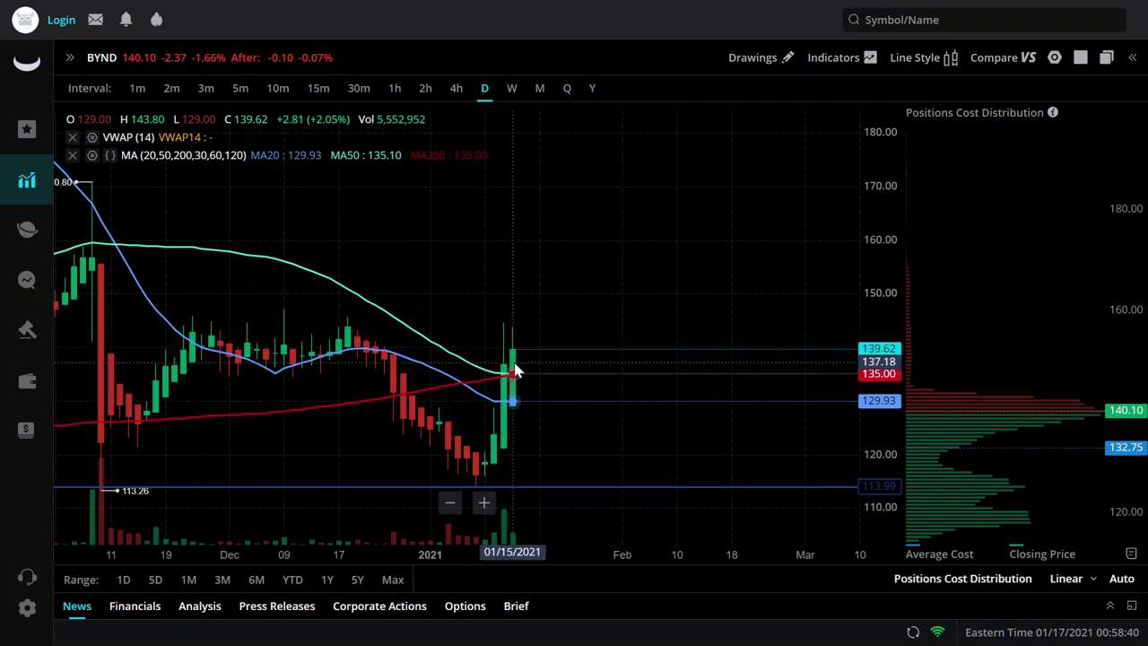
click(832, 61)
click(827, 188)
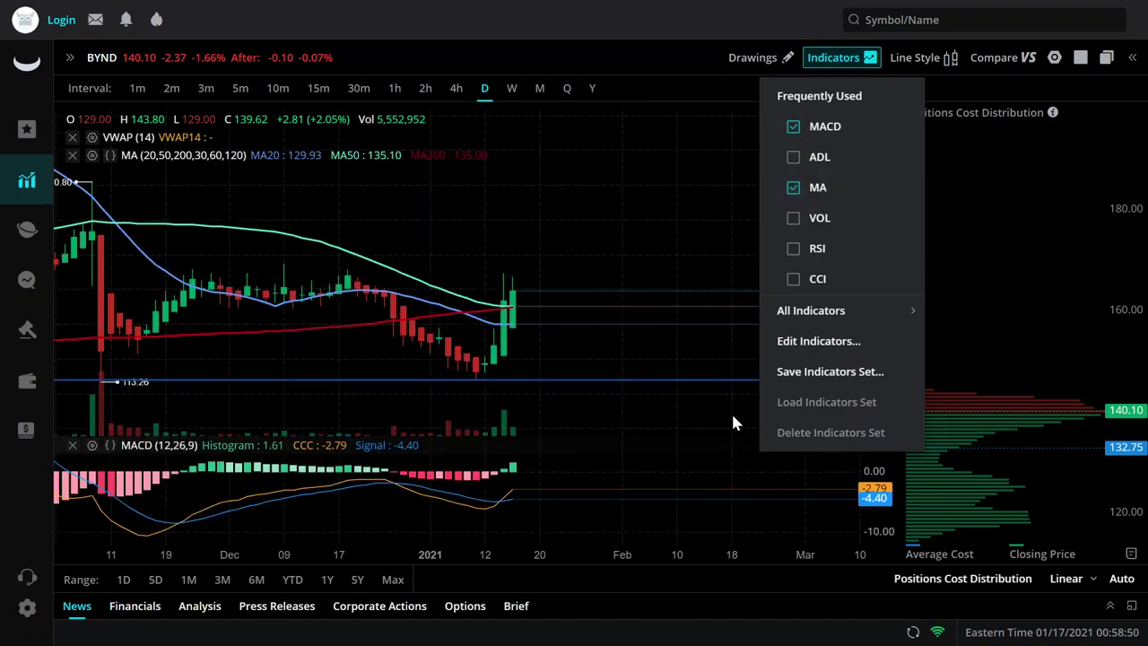
click(723, 444)
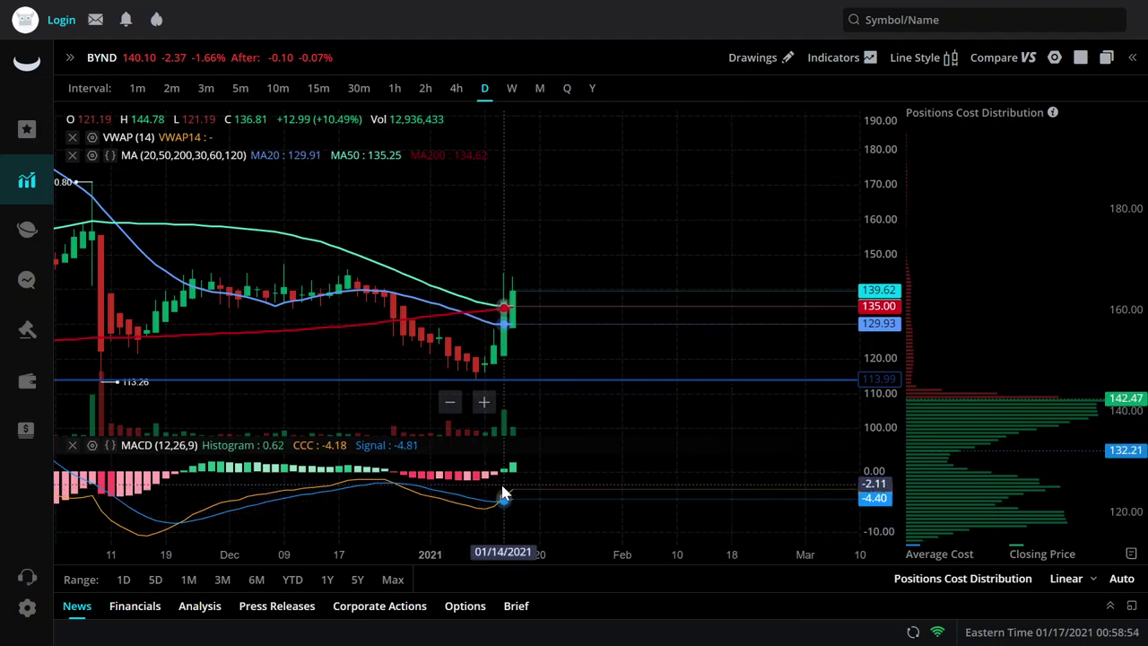
scroll(541, 216, down, 5)
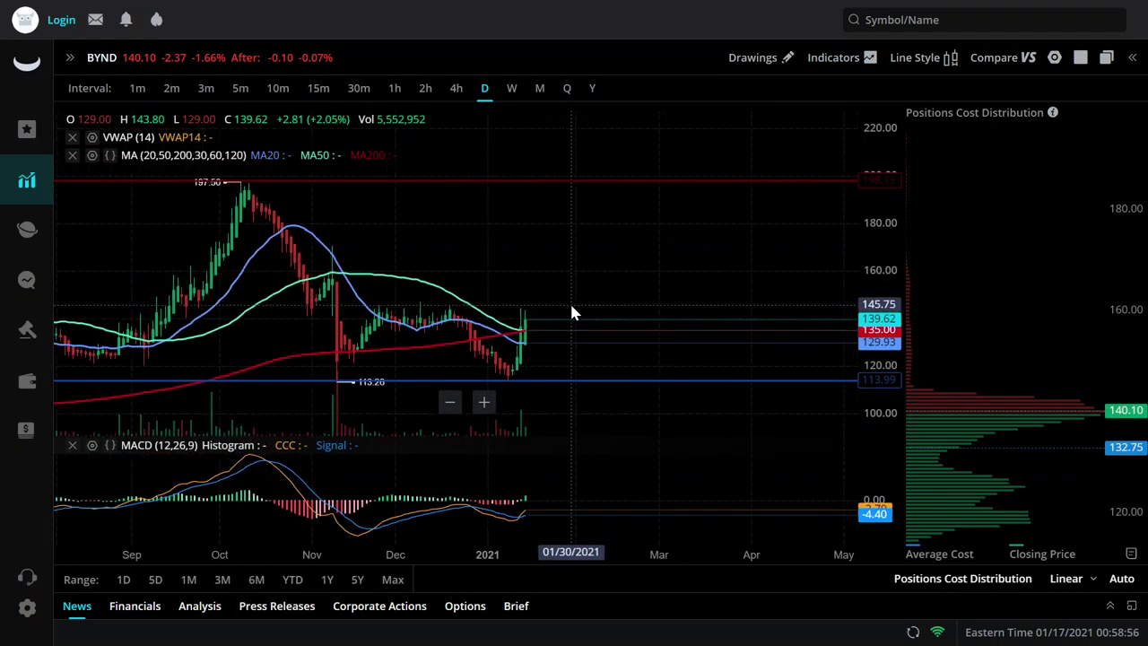
scroll(571, 310, up, 3)
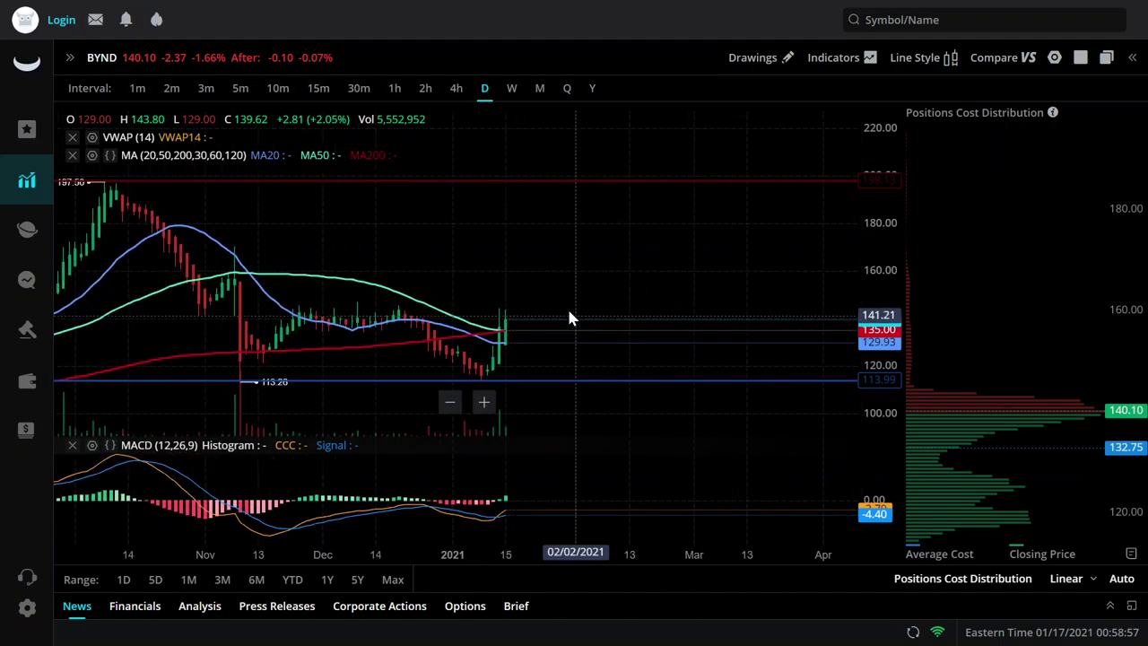
click(72, 445)
- Switch BYND to 30-minute candles and shift the price history sideways
click(358, 92)
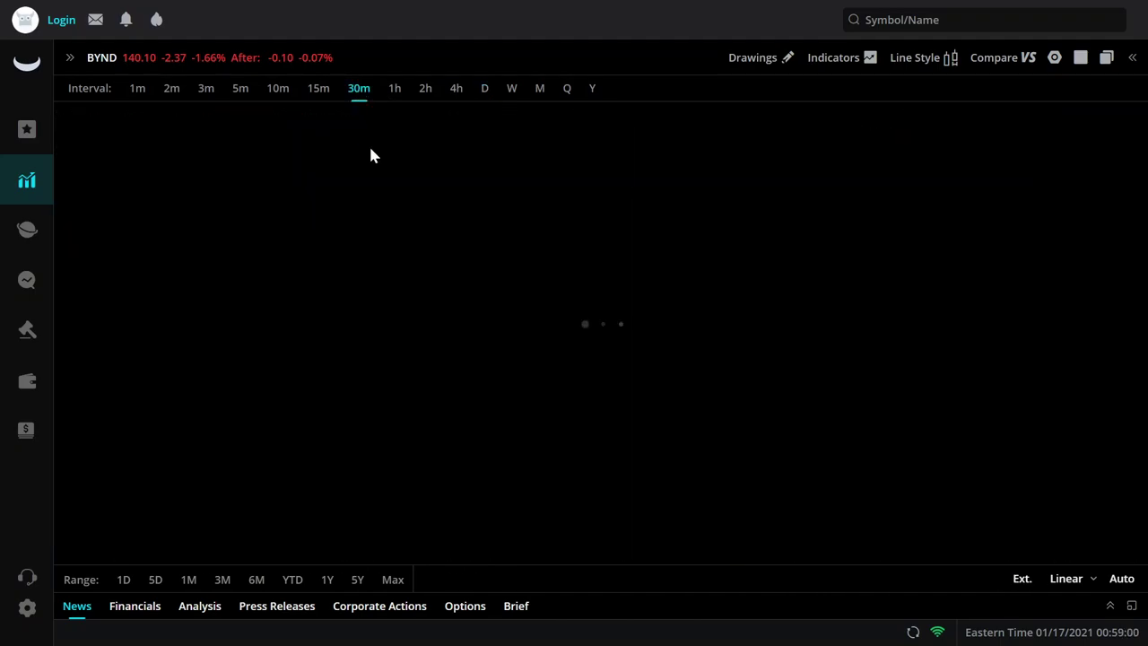
scroll(679, 294, down, 8)
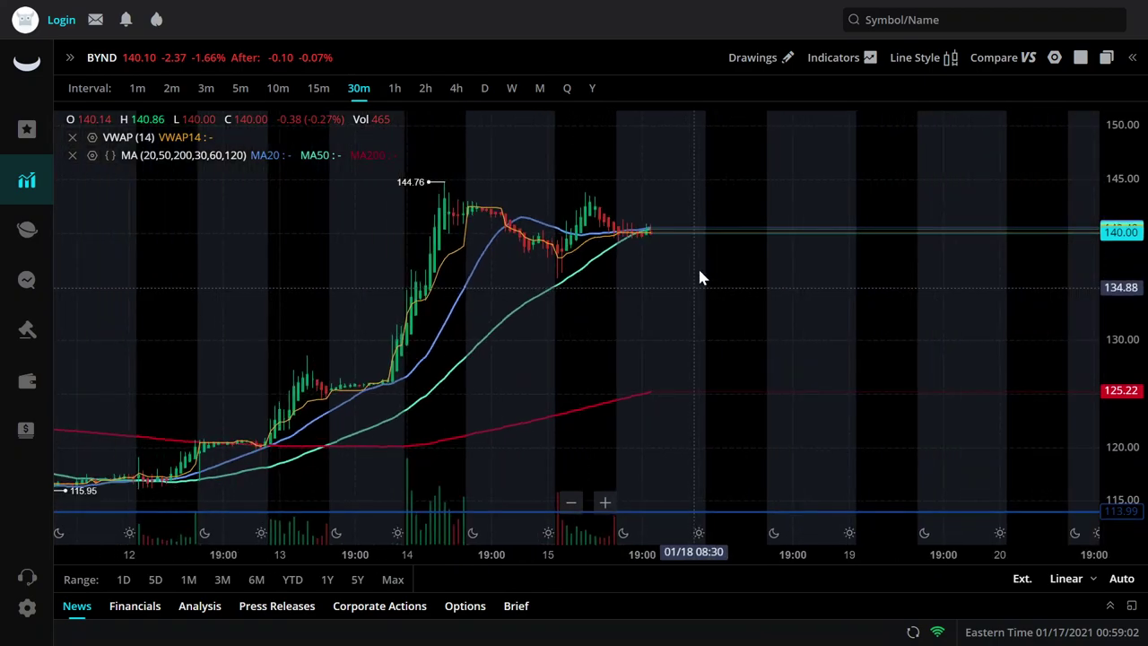
scroll(712, 291, down, 4)
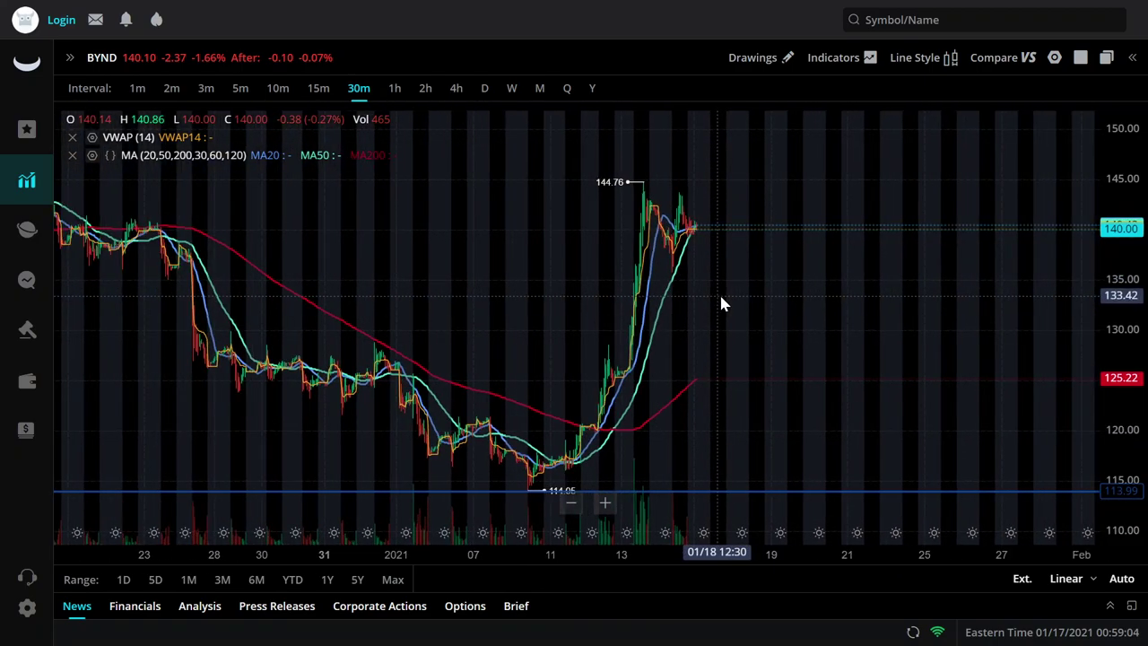
scroll(799, 332, down, 3)
scroll(802, 344, down, 2)
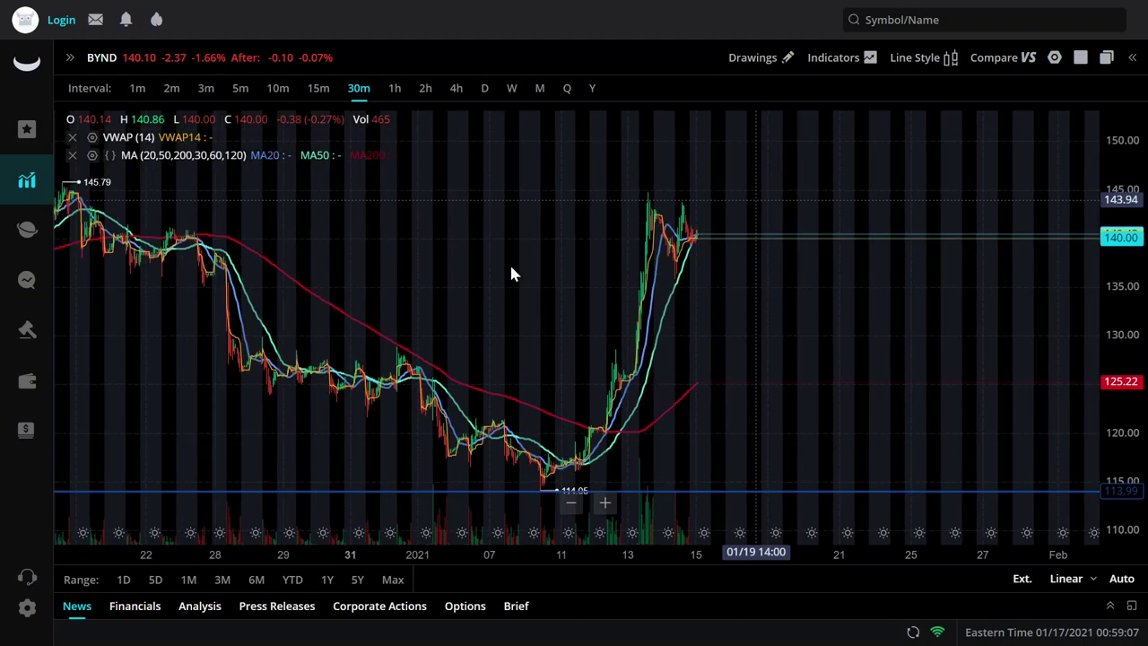
drag(512, 272, 620, 236)
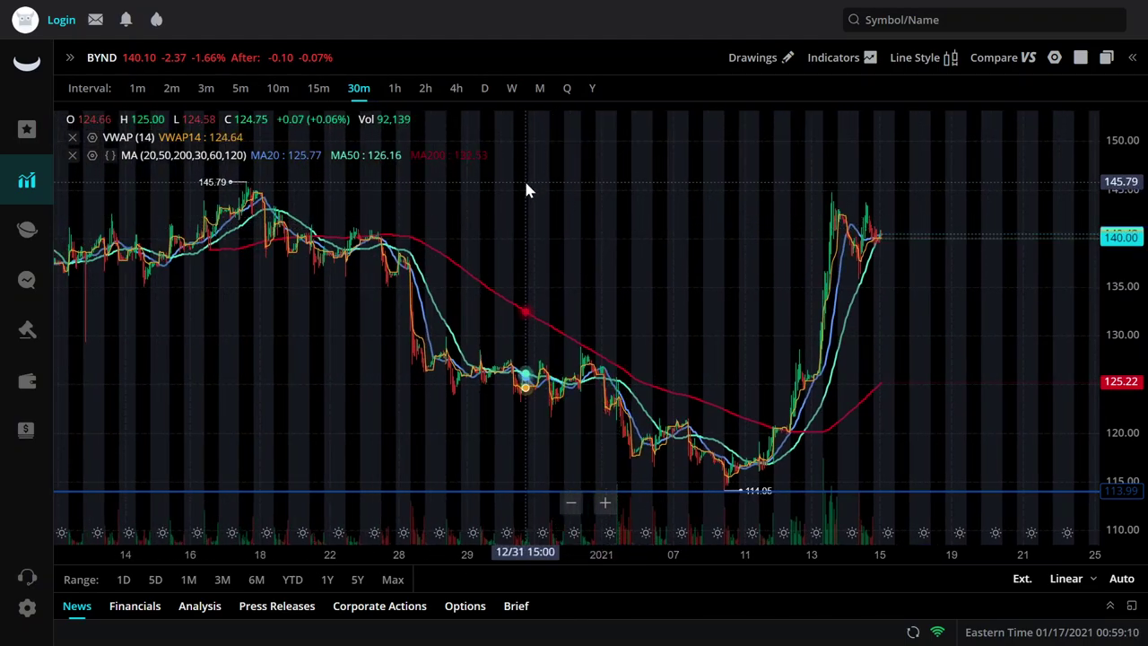
- Place a horizontal resistance line at the 145.79 high
click(785, 57)
click(798, 124)
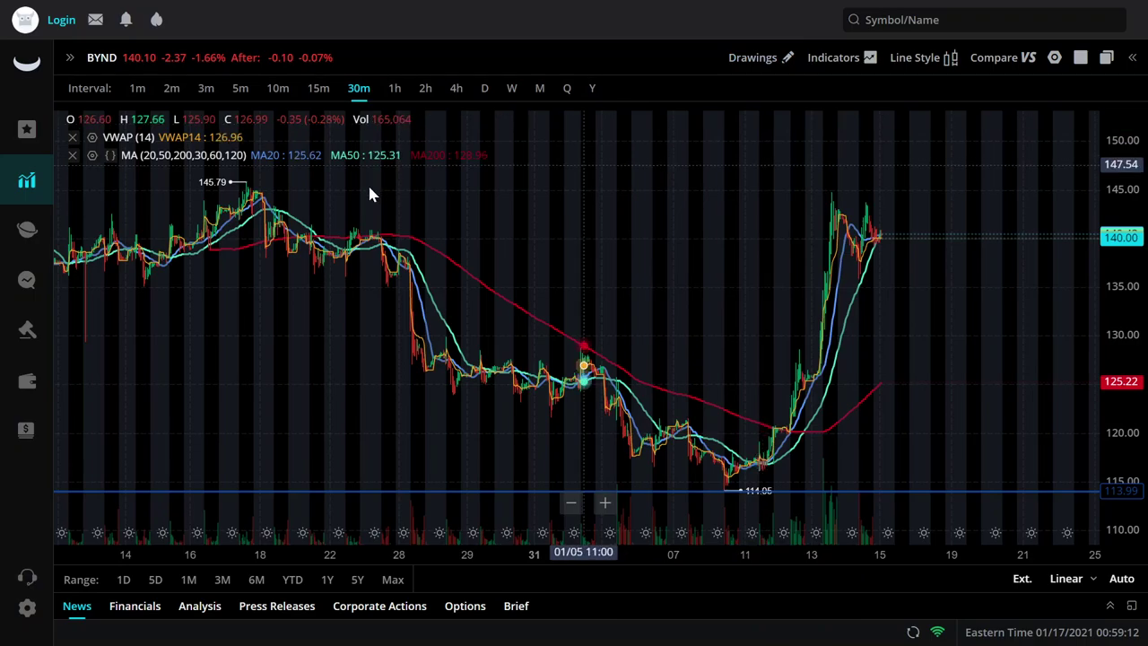
click(387, 184)
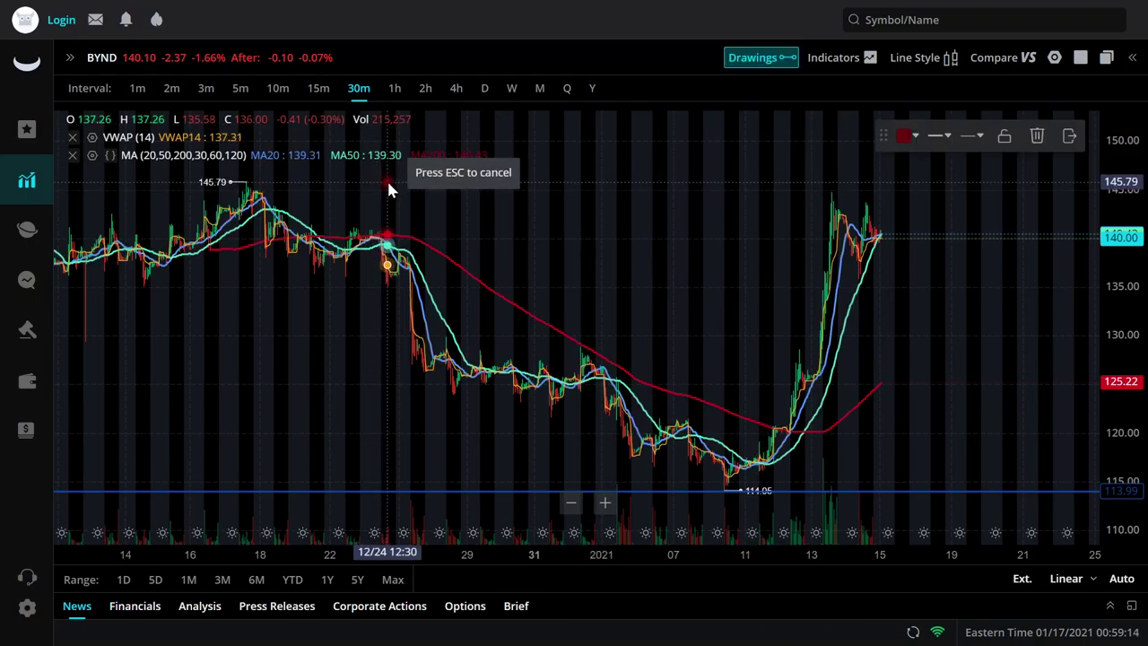
click(1070, 137)
- Pan and zoom the 30-minute chart to show dates into February
drag(1005, 246, 732, 336)
scroll(701, 312, up, 5)
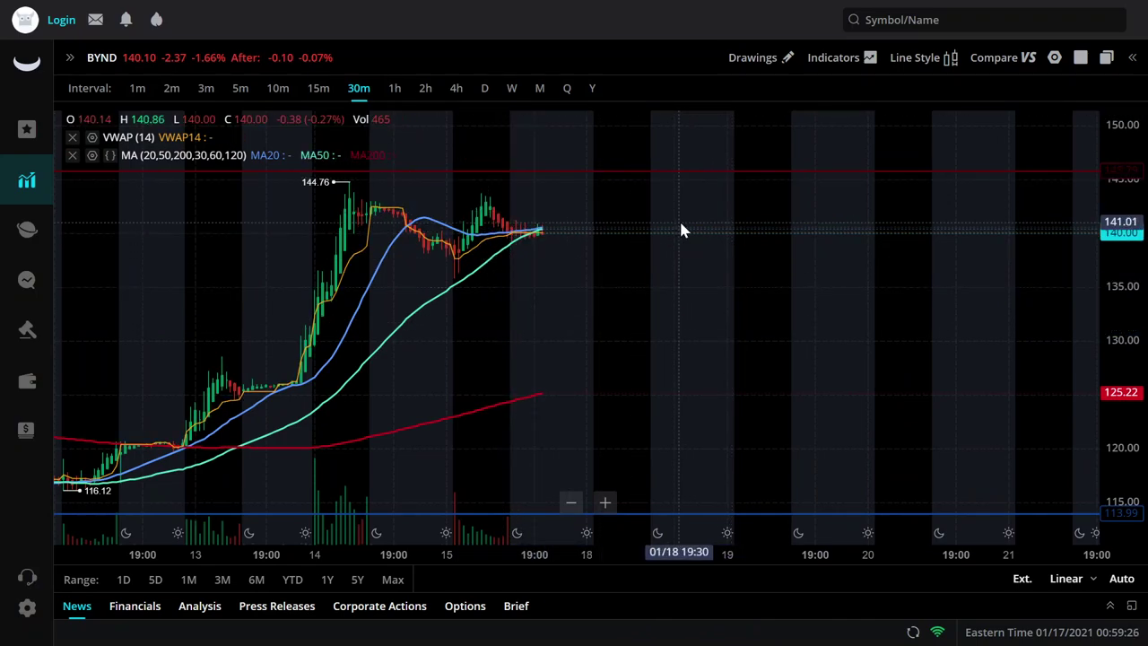
scroll(667, 227, down, 5)
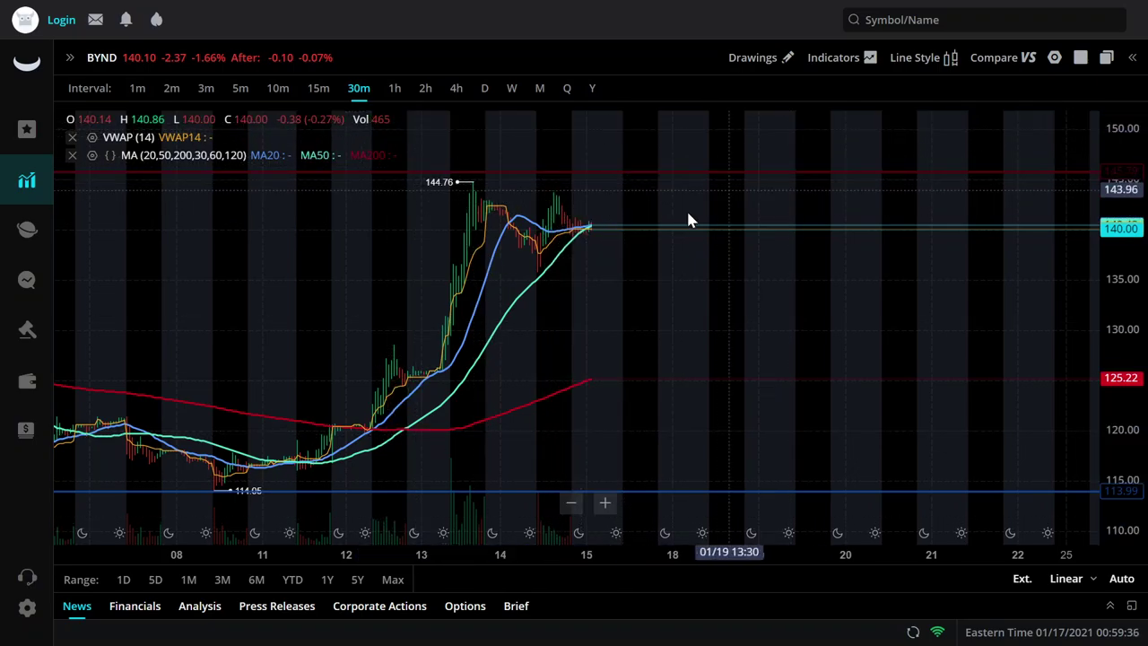
scroll(663, 242, down, 2)
scroll(677, 247, down, 4)
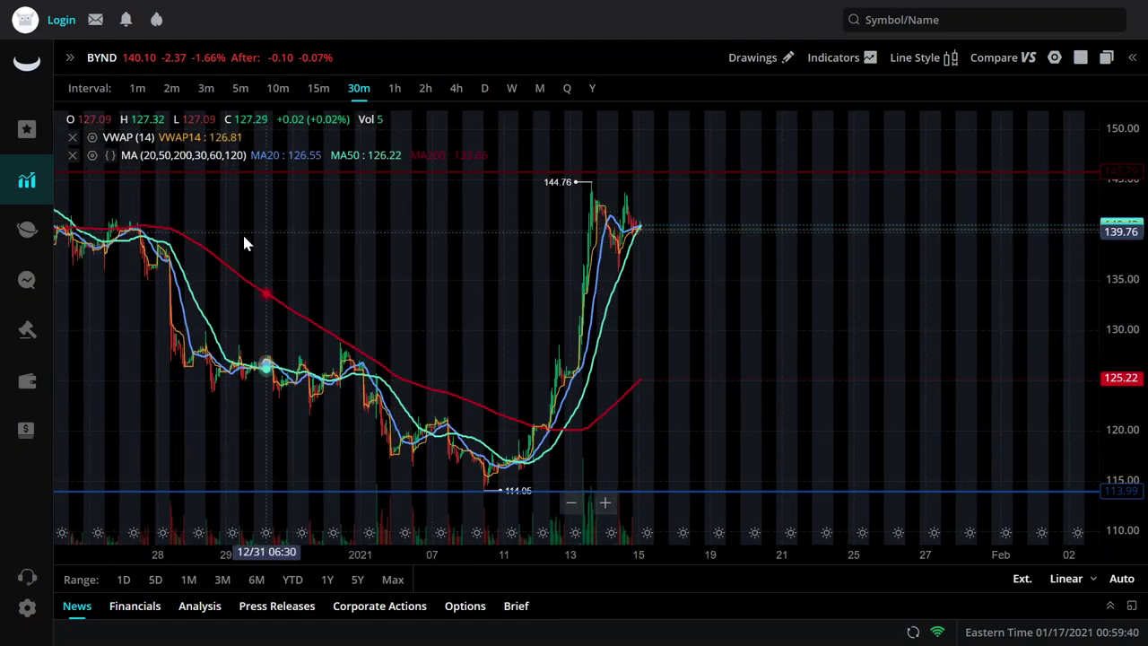
scroll(754, 296, down, 2)
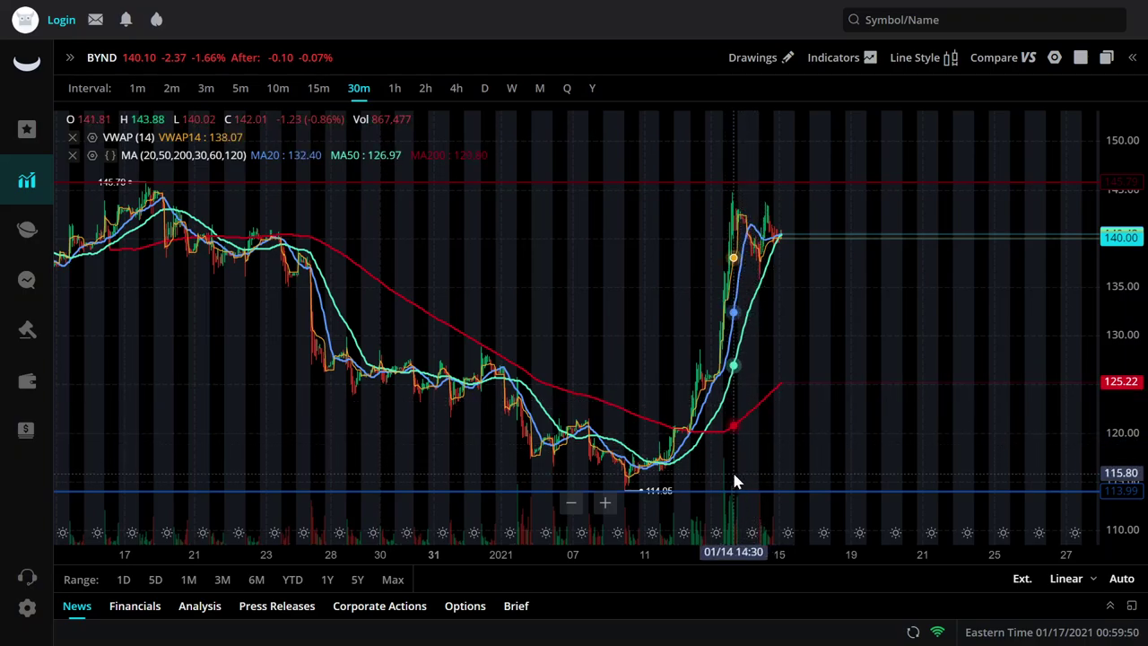
drag(520, 248, 826, 296)
- Browse BYND on 1-minute bars, then settle on 5-minute candles
click(137, 89)
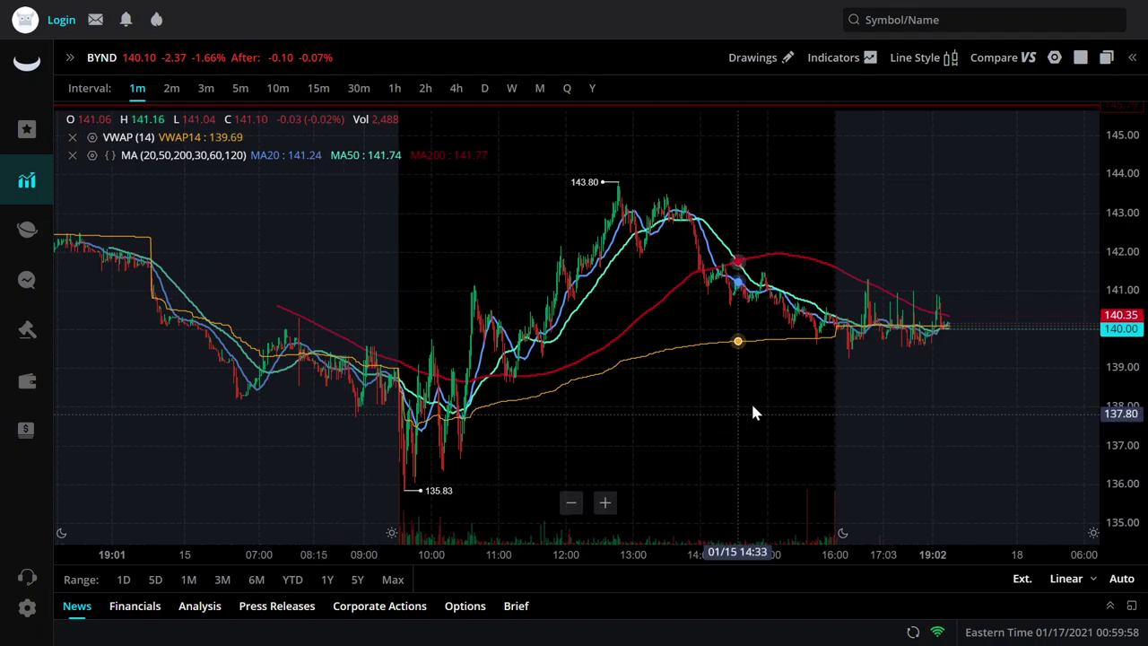
scroll(566, 395, right, 5)
scroll(566, 403, left, 10)
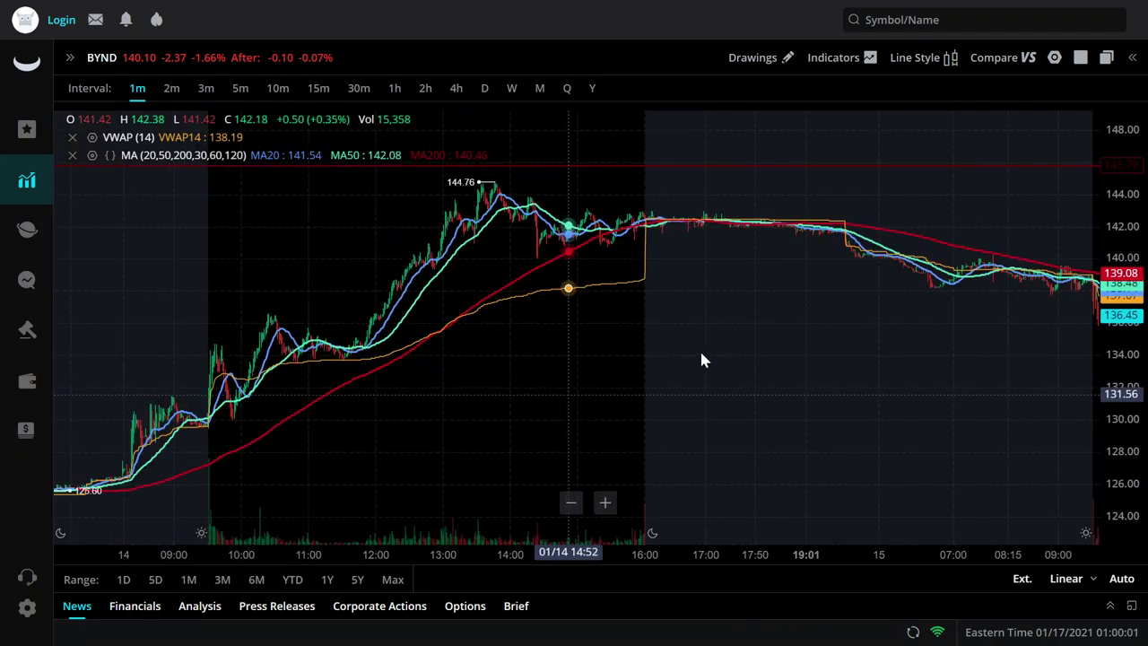
scroll(807, 377, right, 2)
scroll(475, 400, left, 3)
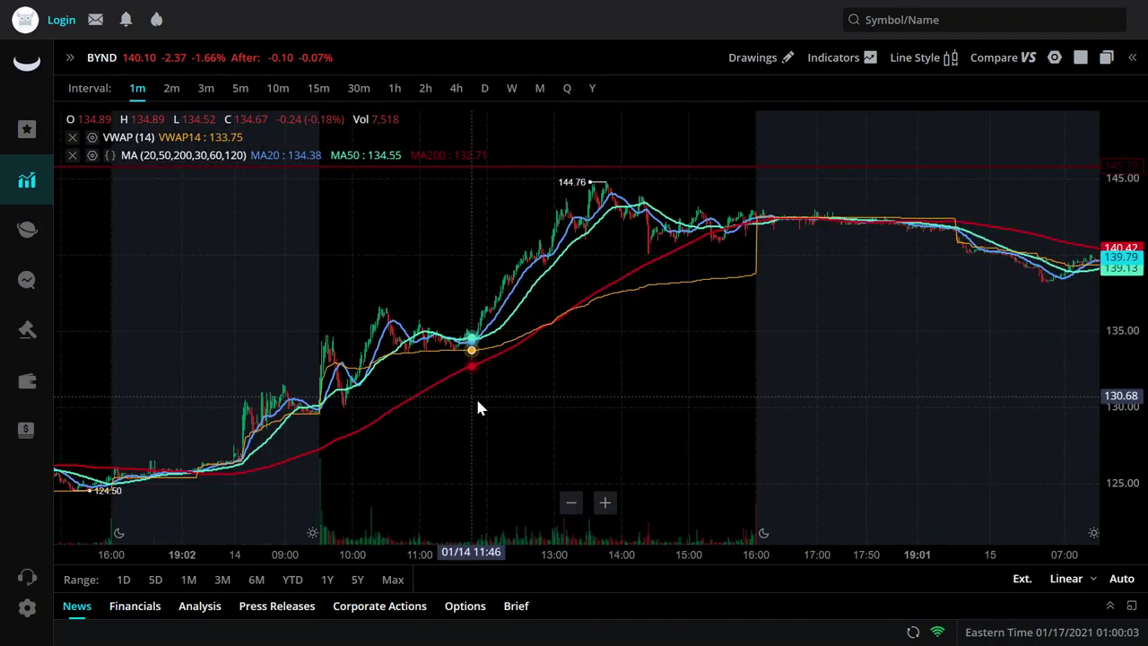
scroll(796, 414, right, 10)
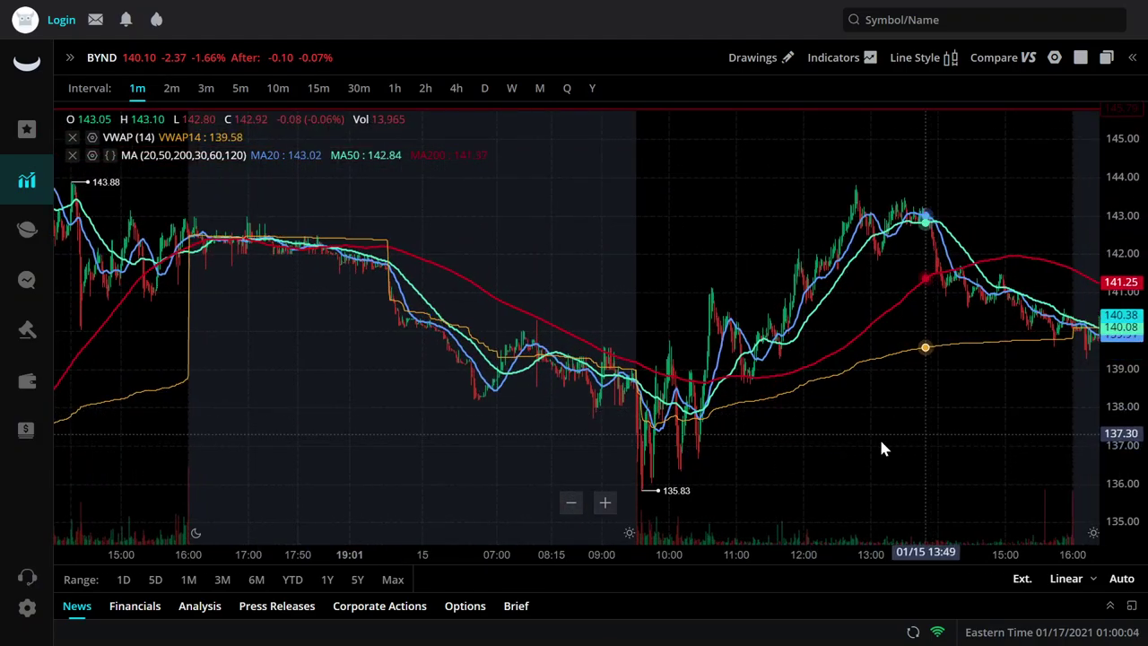
scroll(547, 459, right, 10)
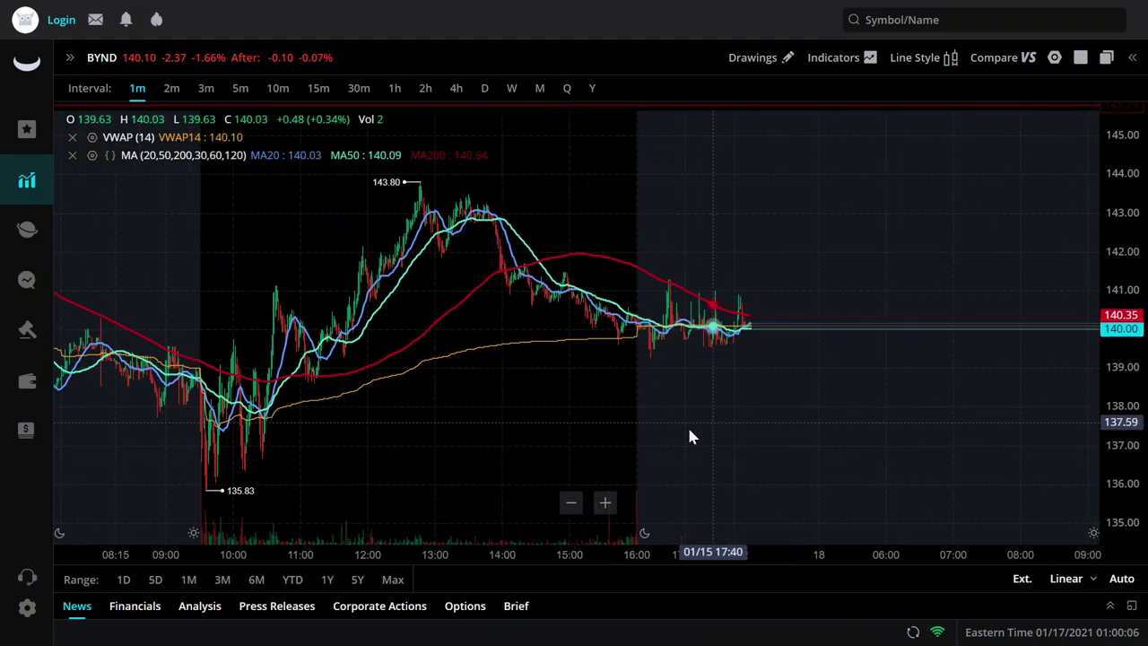
scroll(753, 399, right, 8)
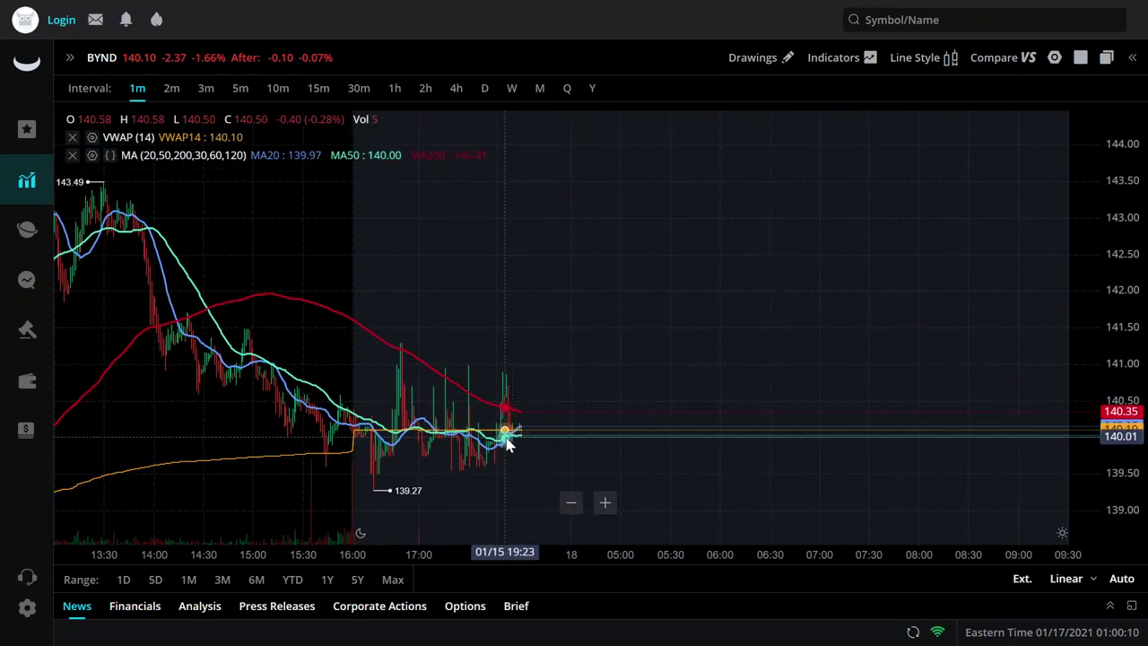
scroll(513, 439, up, 2)
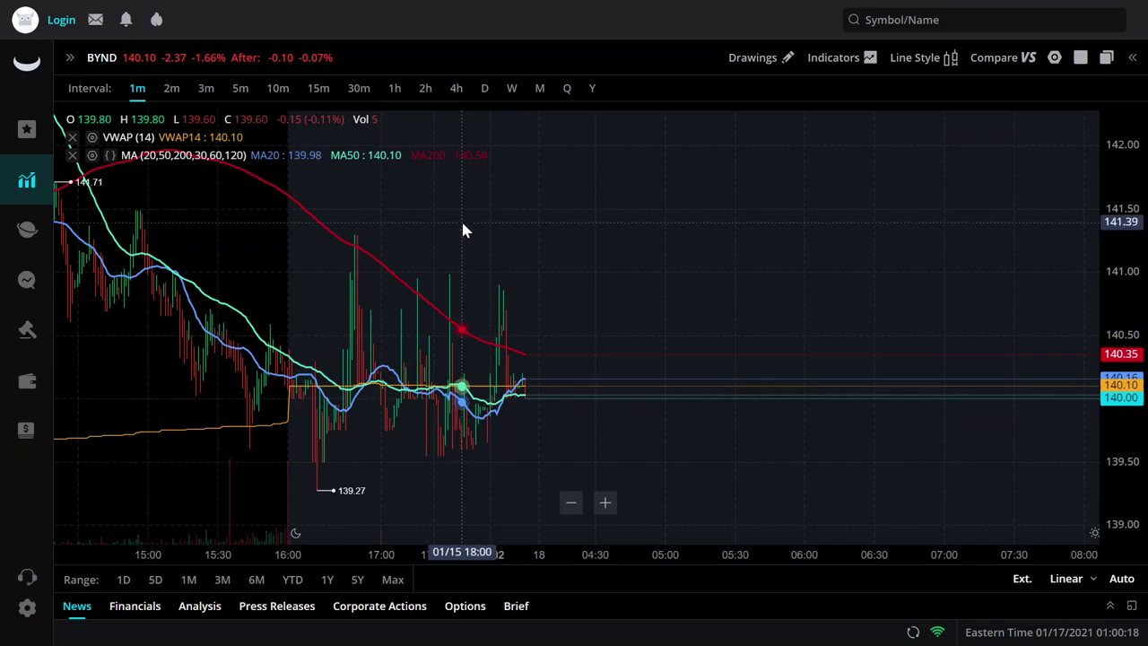
scroll(511, 389, down, 3)
scroll(510, 380, down, 2)
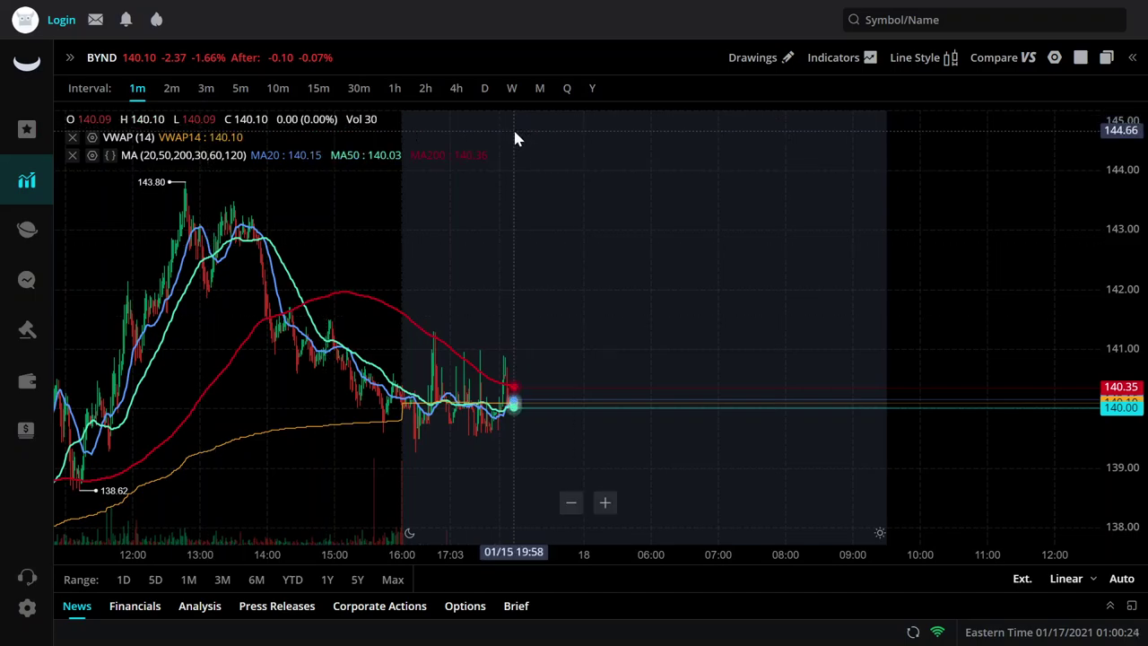
click(240, 88)
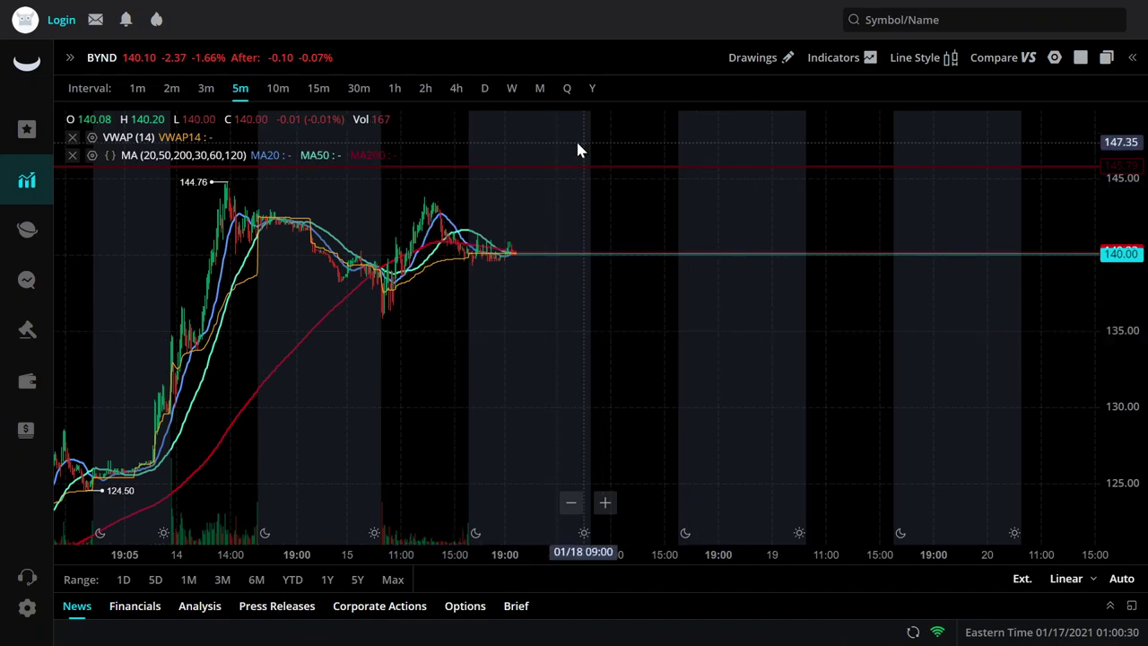
- Draw a rising trendline from the Jan 15 low up to near 145
click(749, 59)
click(730, 96)
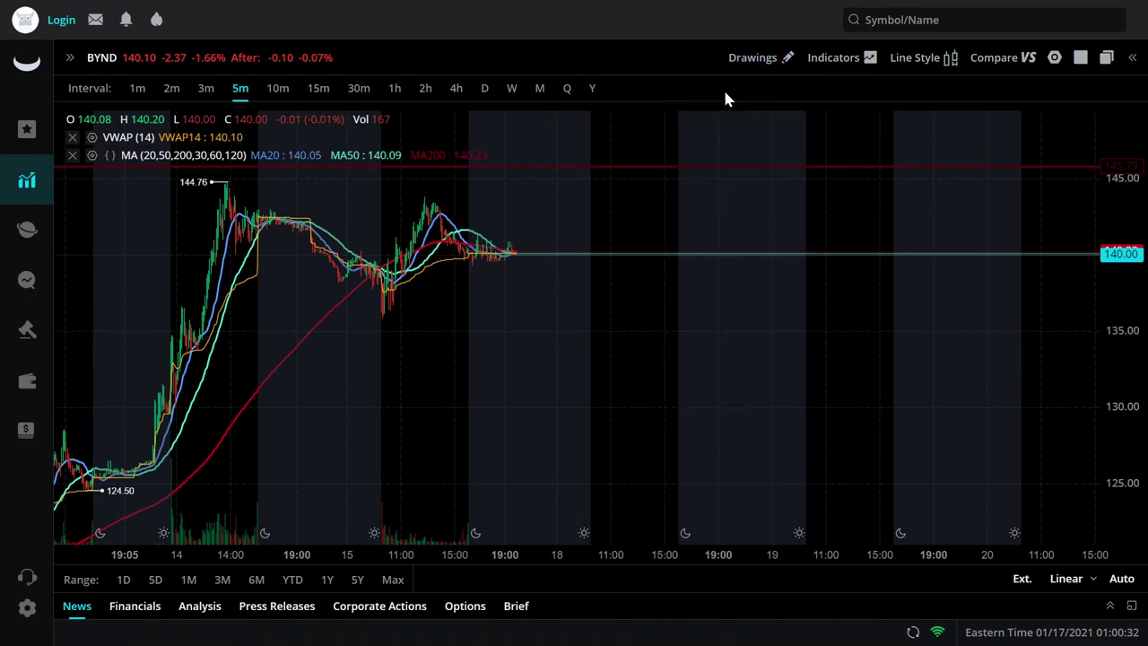
click(384, 315)
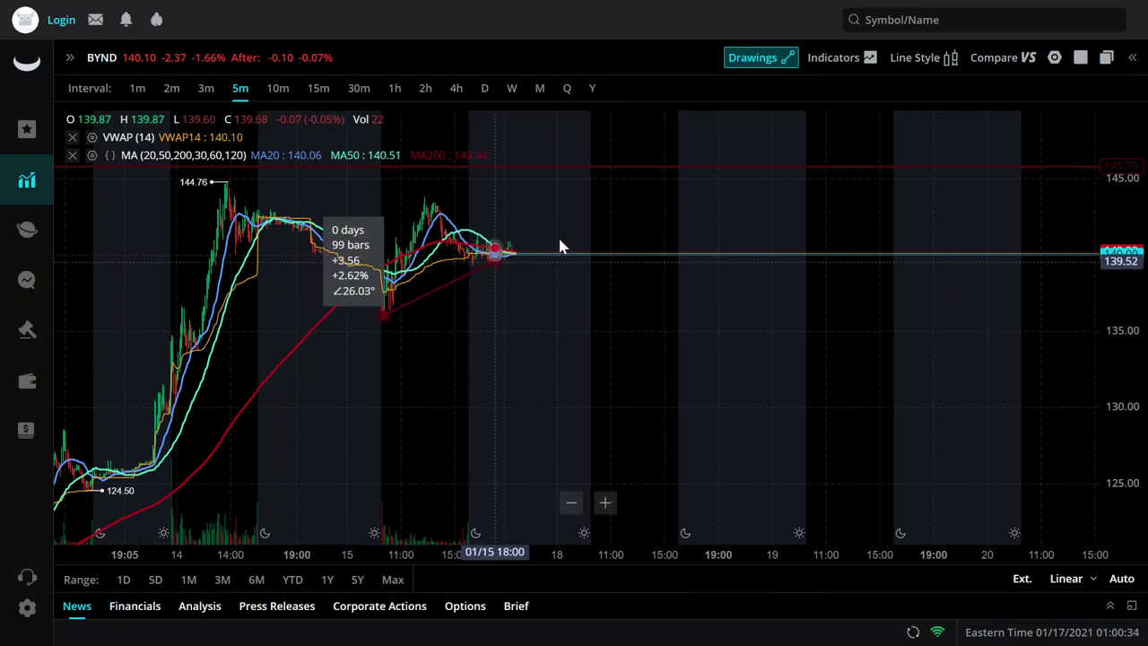
click(710, 167)
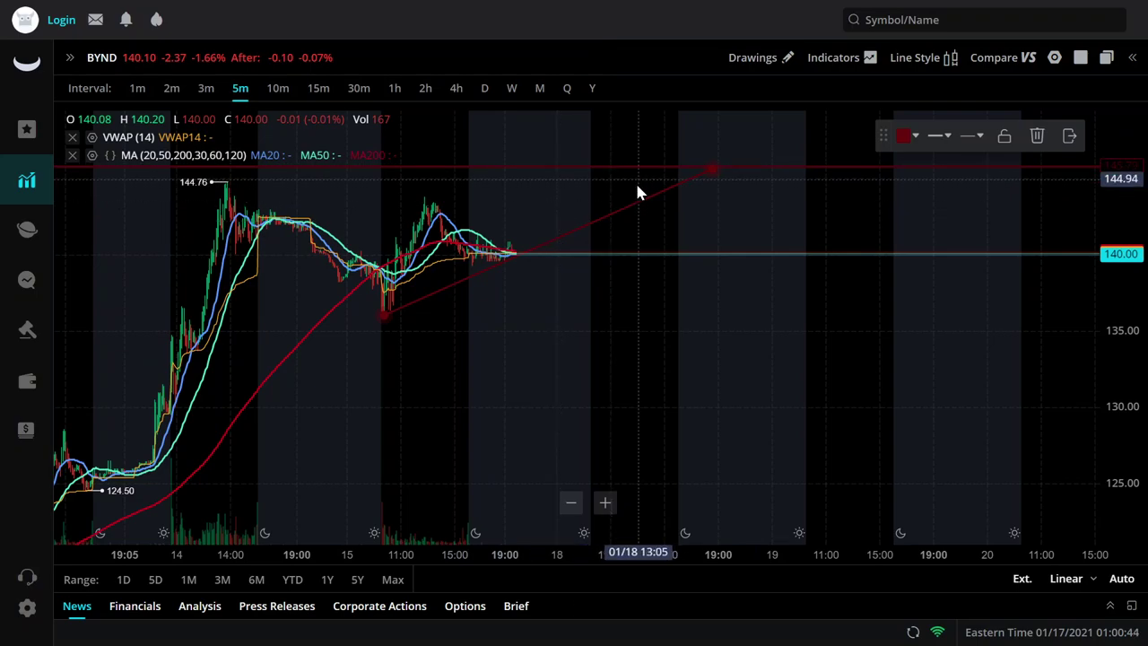
- Draw a falling trendline from the 144.76 high down to about 142.8
click(751, 60)
click(696, 96)
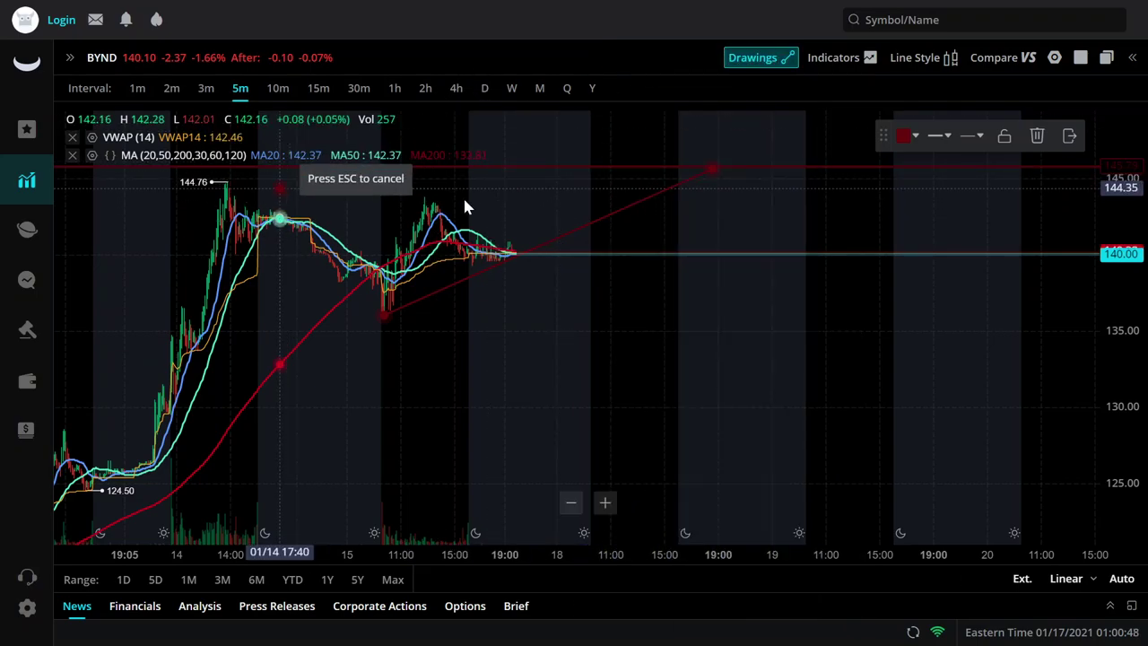
click(225, 182)
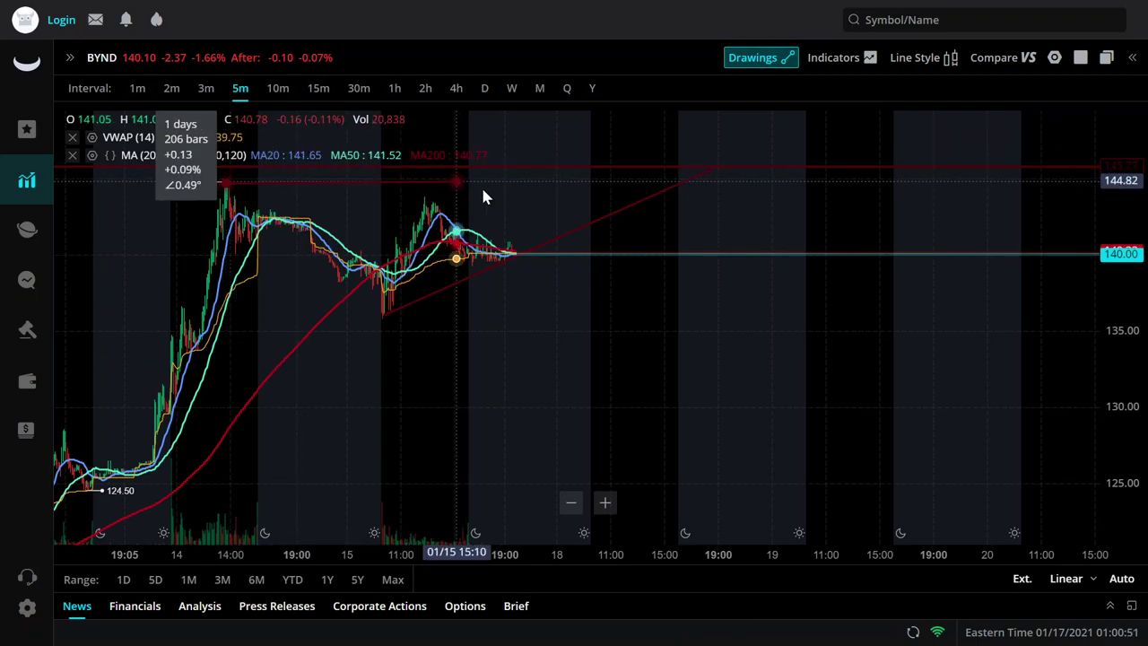
click(629, 207)
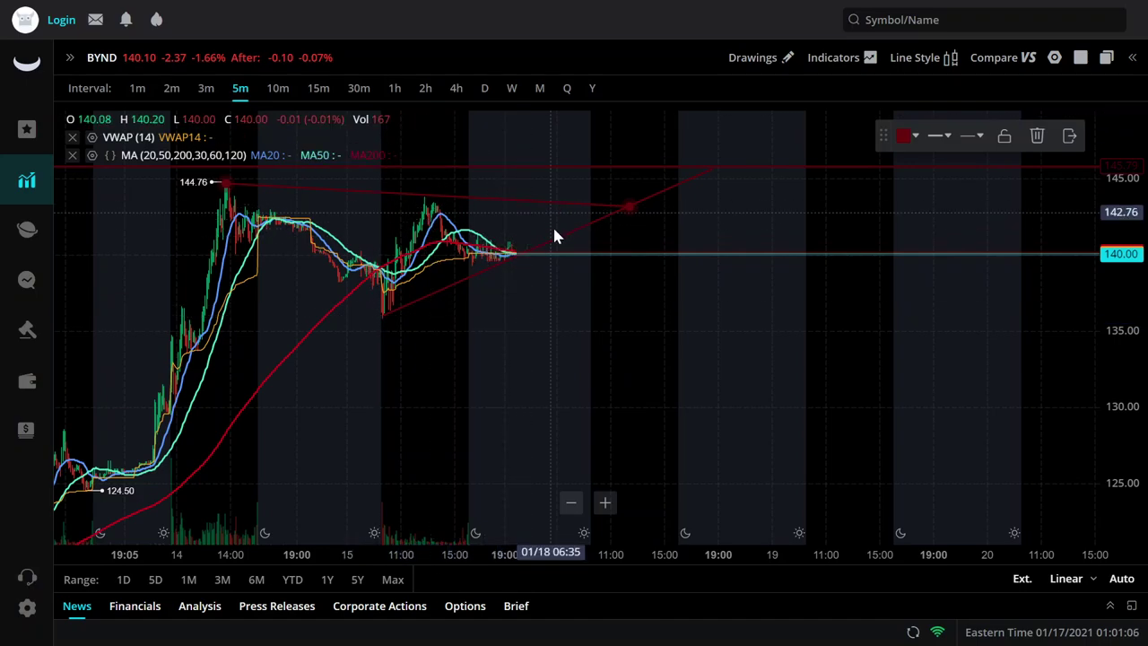
click(628, 208)
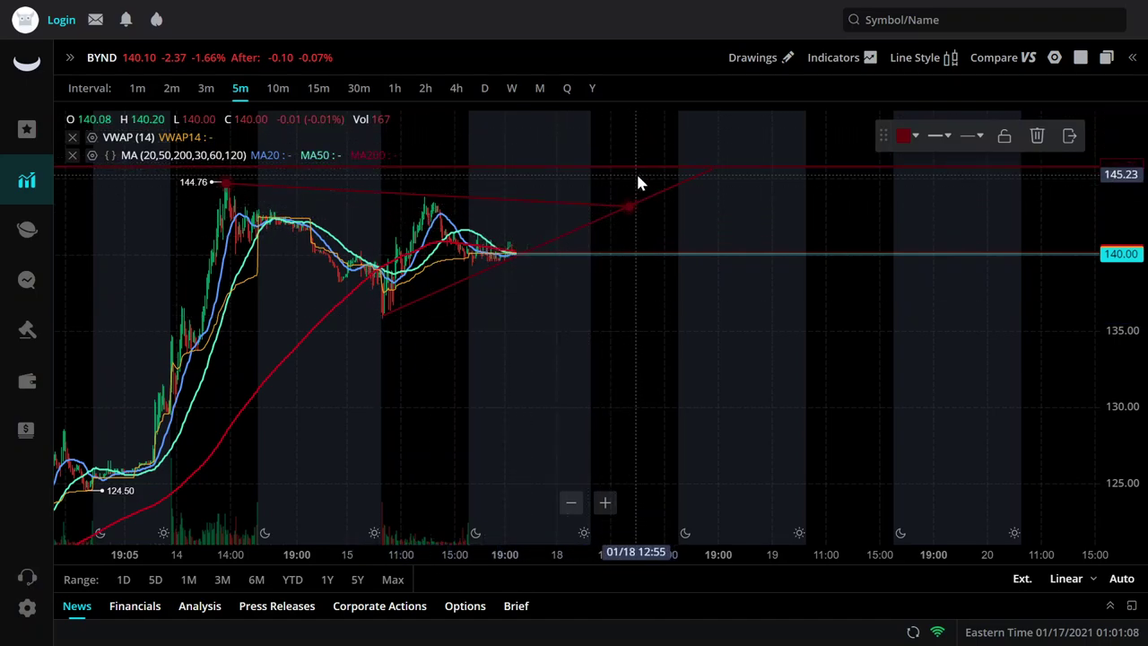